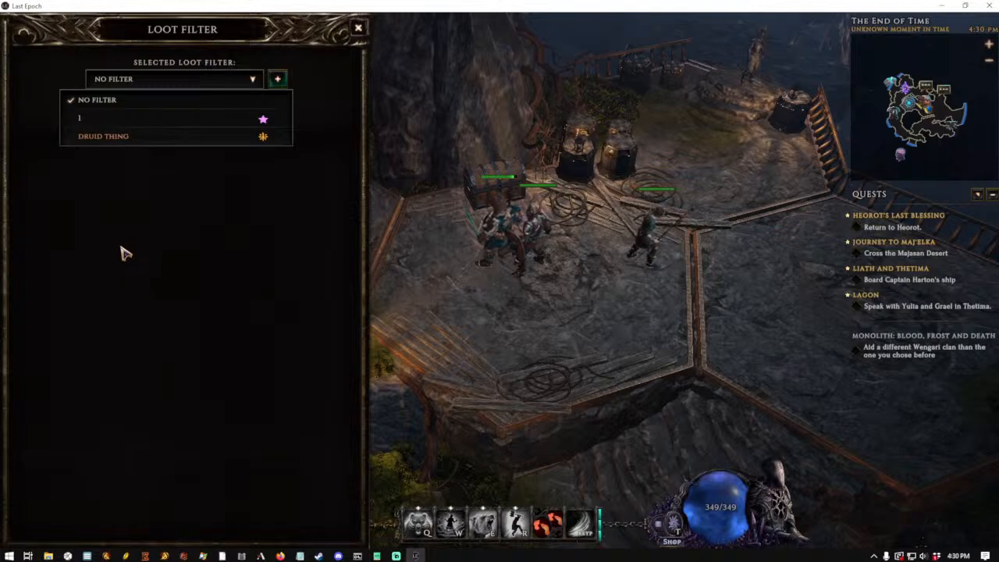
# Select loot filter 1 and examine its list of unique, exalted and idol rules
pyautogui.click(128, 119)
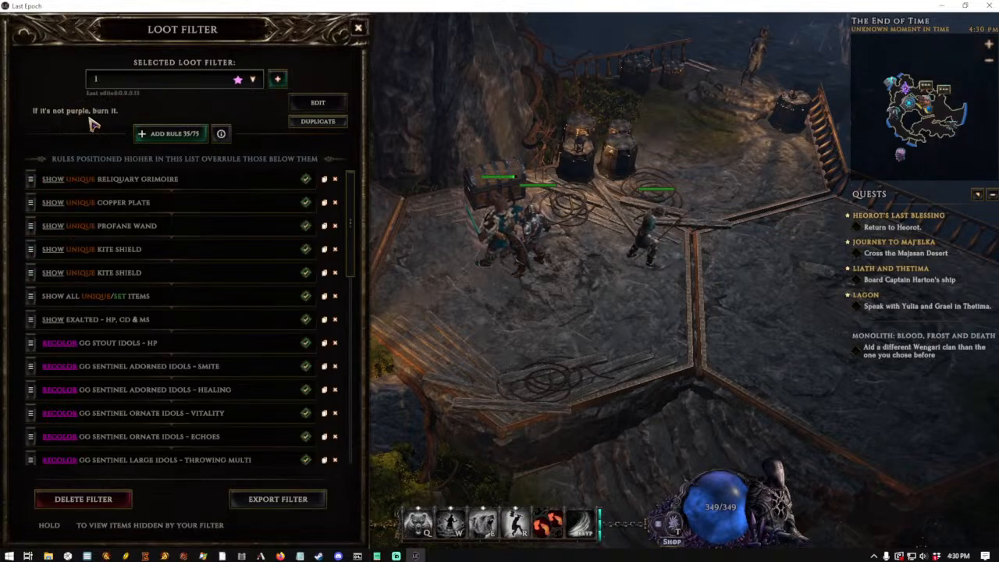
pyautogui.moveTo(348, 182); pyautogui.dragTo(217, 252)
pyautogui.scroll(-2, 252, 335)
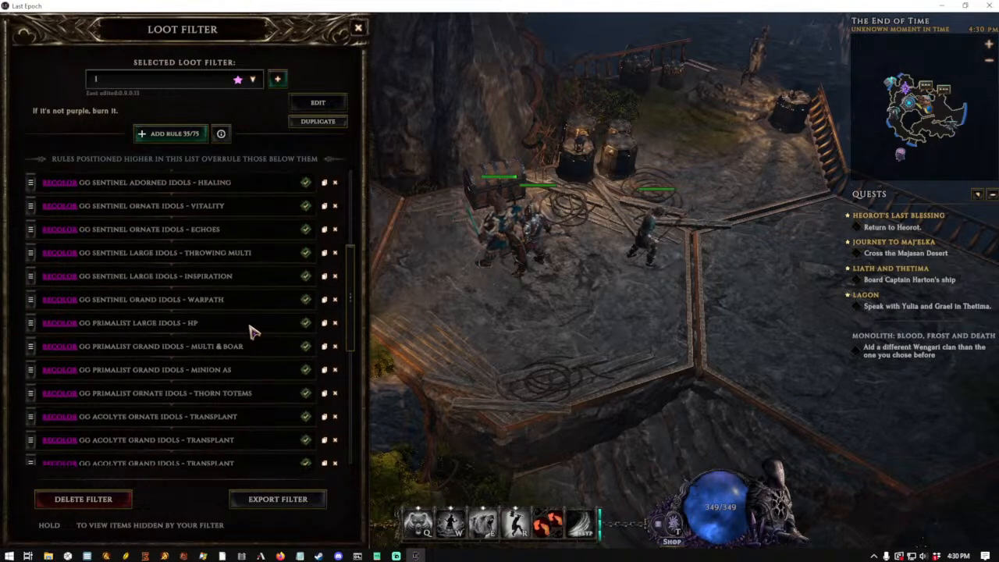
pyautogui.scroll(-3, 260, 337)
pyautogui.scroll(4, 241, 388)
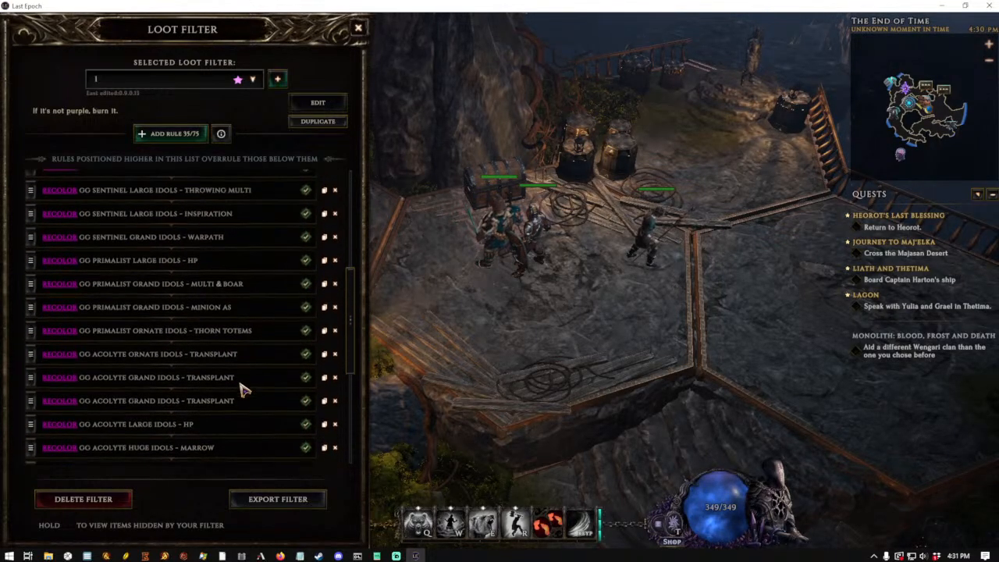
pyautogui.scroll(5, 243, 381)
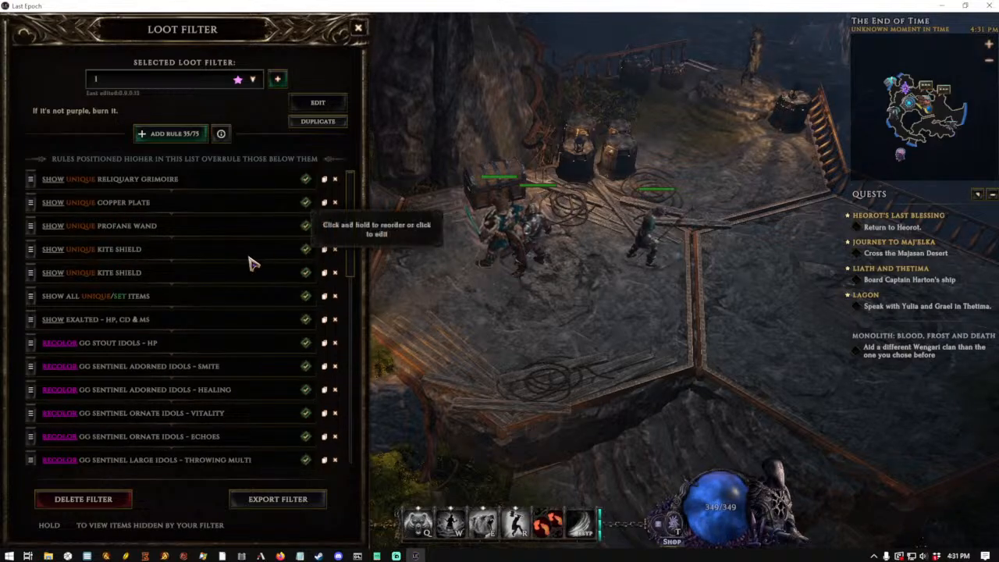
pyautogui.scroll(-3, 227, 273)
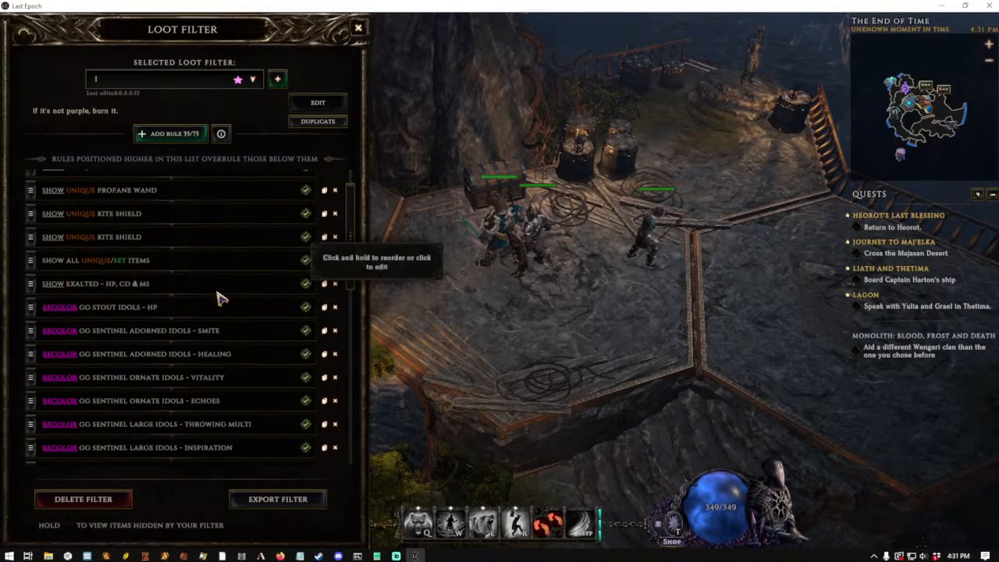
pyautogui.scroll(-3, 222, 313)
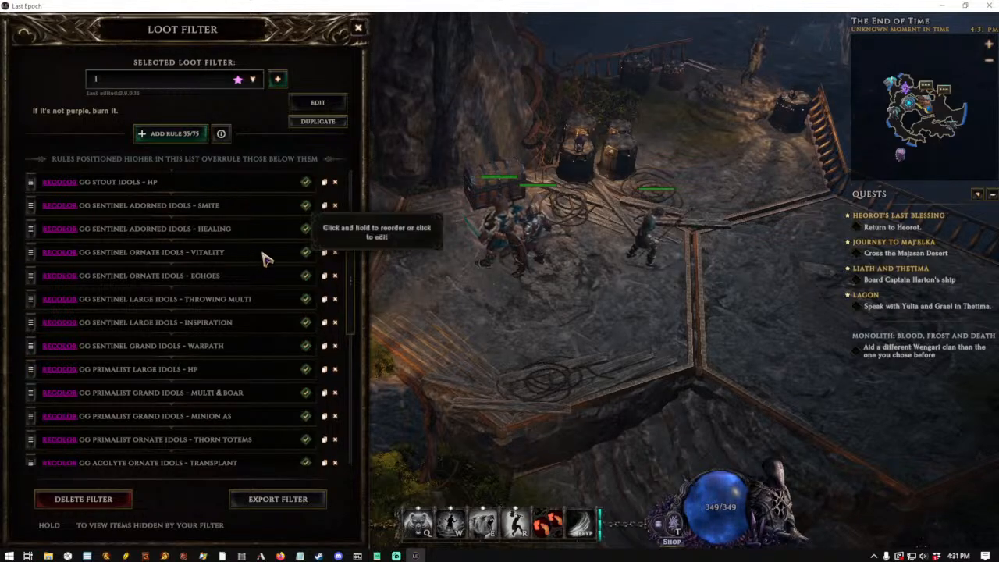
pyautogui.scroll(-8, 265, 262)
pyautogui.scroll(-4, 279, 271)
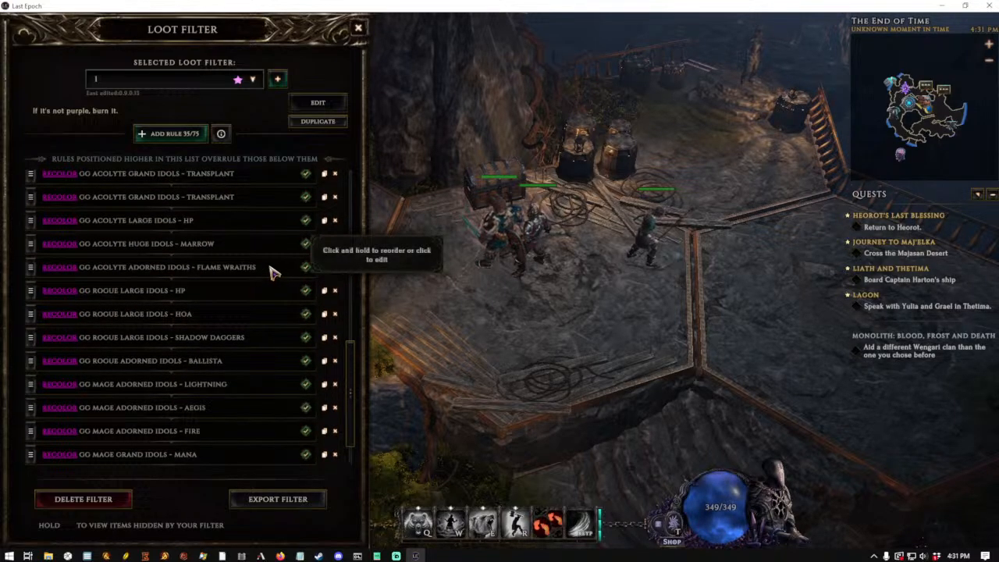
# Switch to the Druid Thing loot filter and examine its rules from the first to the last
pyautogui.click(159, 79)
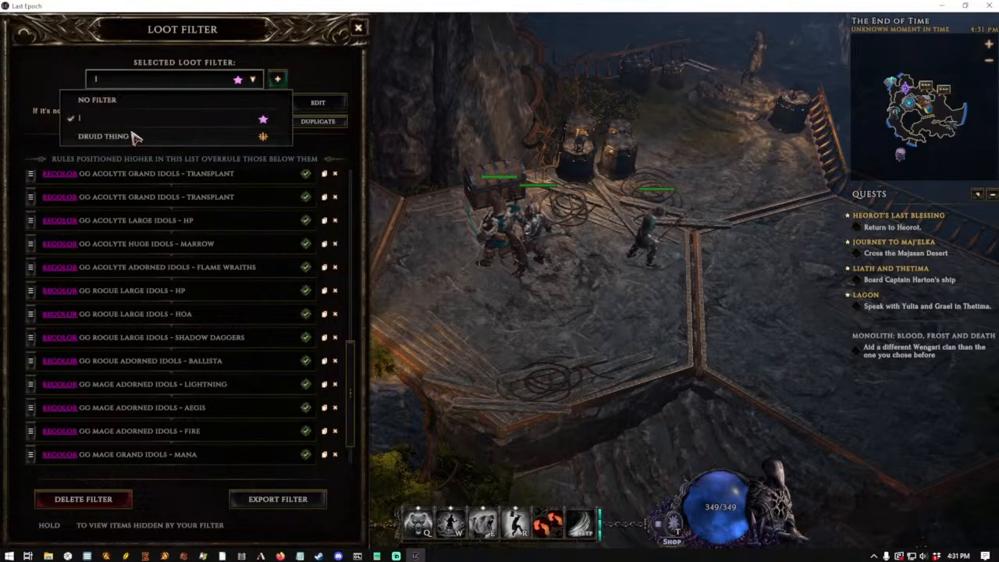
pyautogui.click(133, 136)
pyautogui.scroll(10, 260, 268)
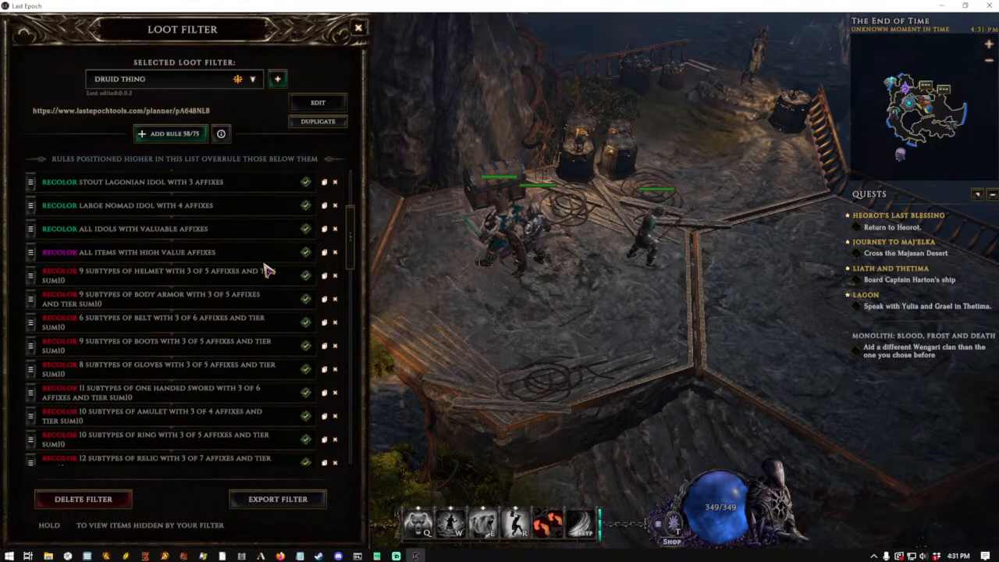
pyautogui.scroll(3, 264, 276)
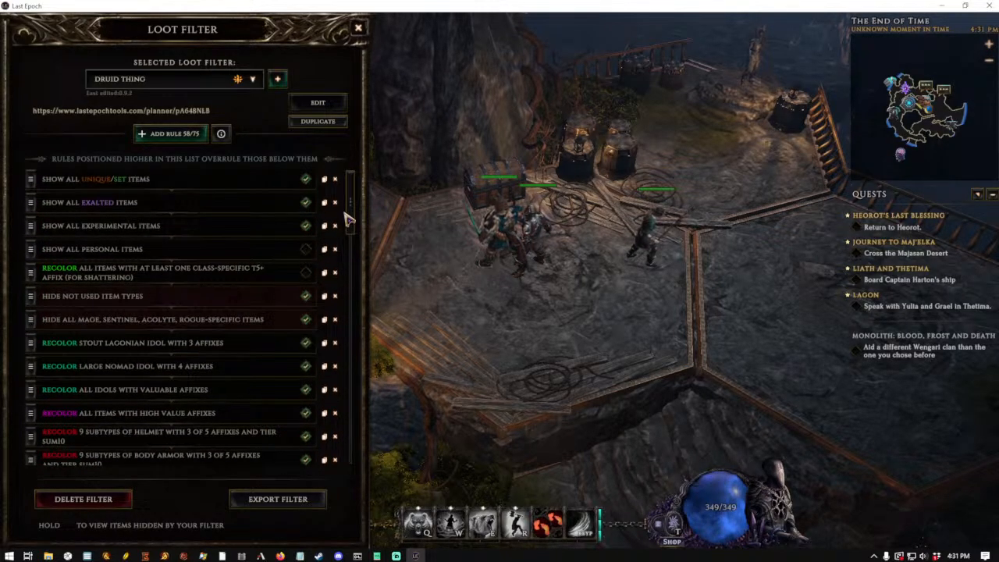
pyautogui.scroll(-9, 330, 419)
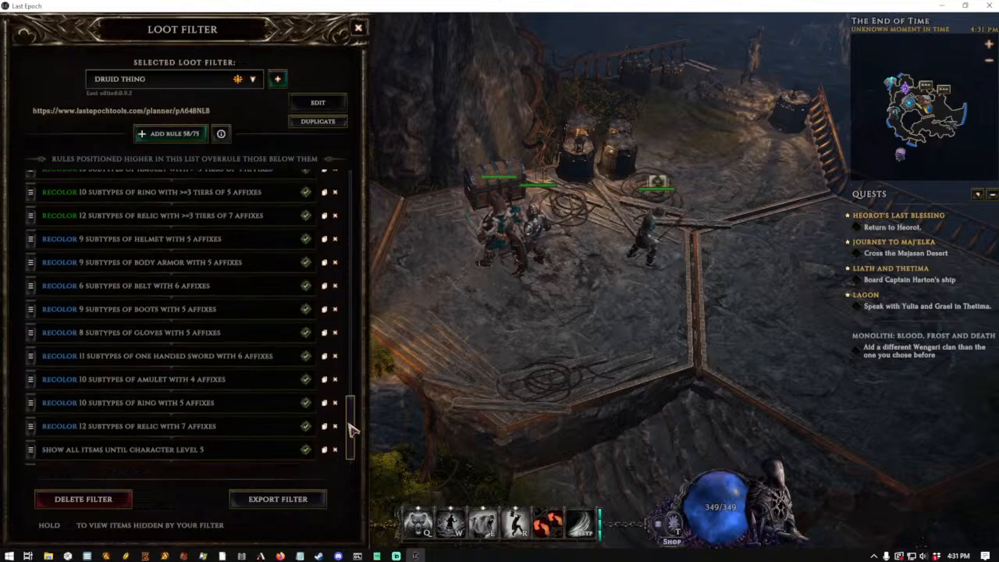
pyautogui.scroll(-10, 339, 414)
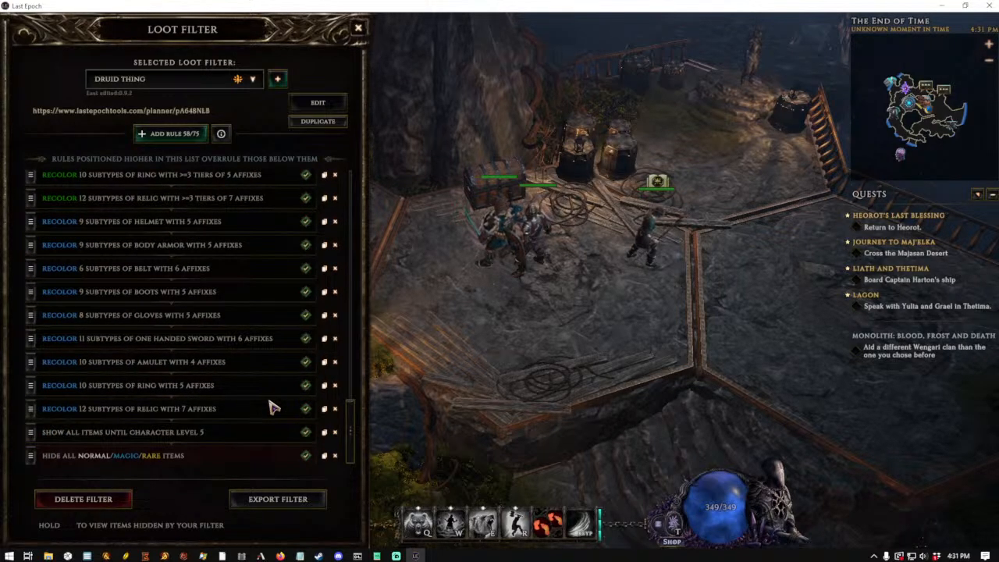
pyautogui.scroll(11, 274, 406)
pyautogui.scroll(11, 285, 418)
pyautogui.scroll(7, 279, 417)
pyautogui.scroll(1, 262, 366)
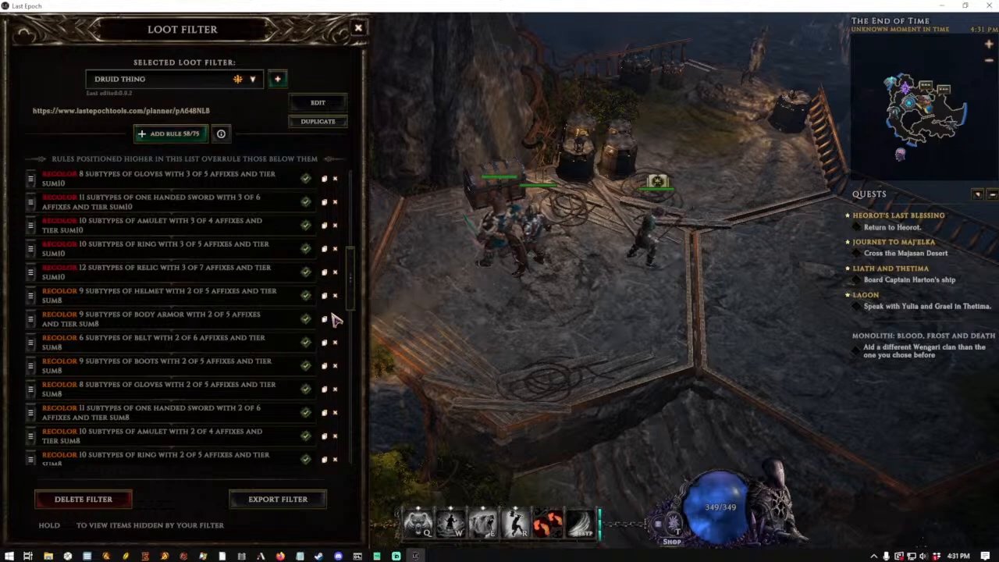
pyautogui.moveTo(352, 286); pyautogui.dragTo(351, 191)
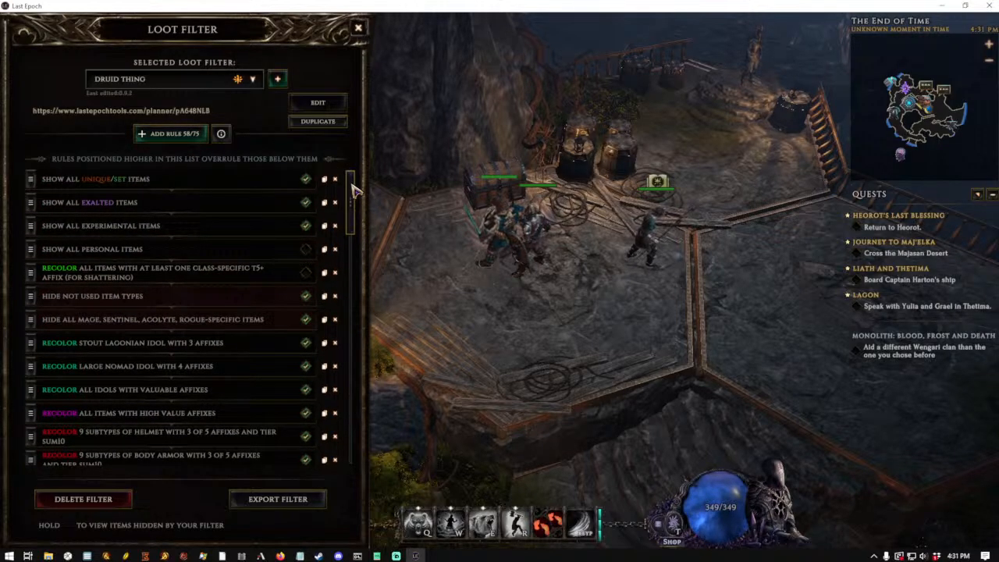
# Select loot filter 1 again and copy "EXALTED - HP, CD & MS" from that rule's name, discarding the rule edit
pyautogui.click(191, 81)
pyautogui.click(148, 117)
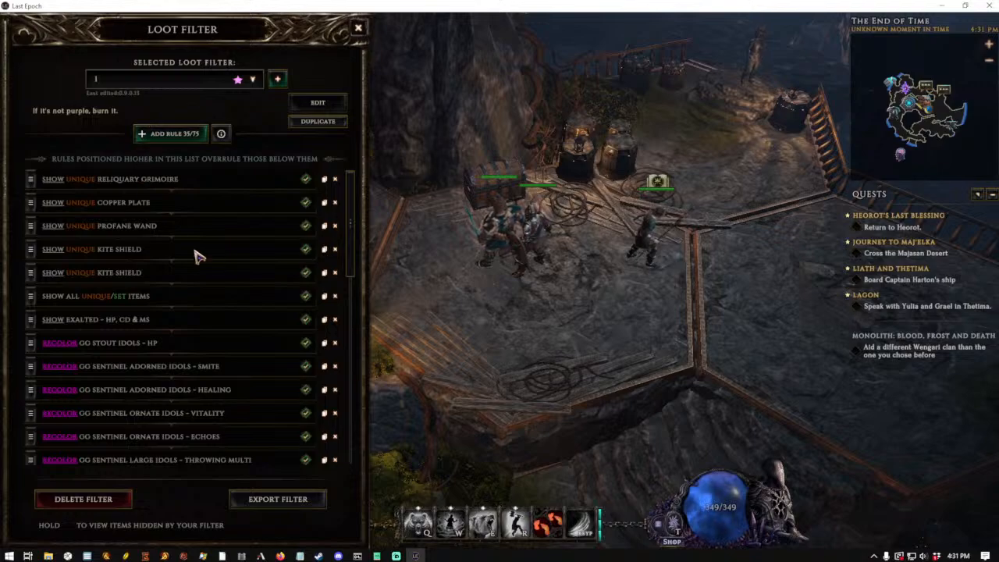
pyautogui.scroll(-1, 234, 271)
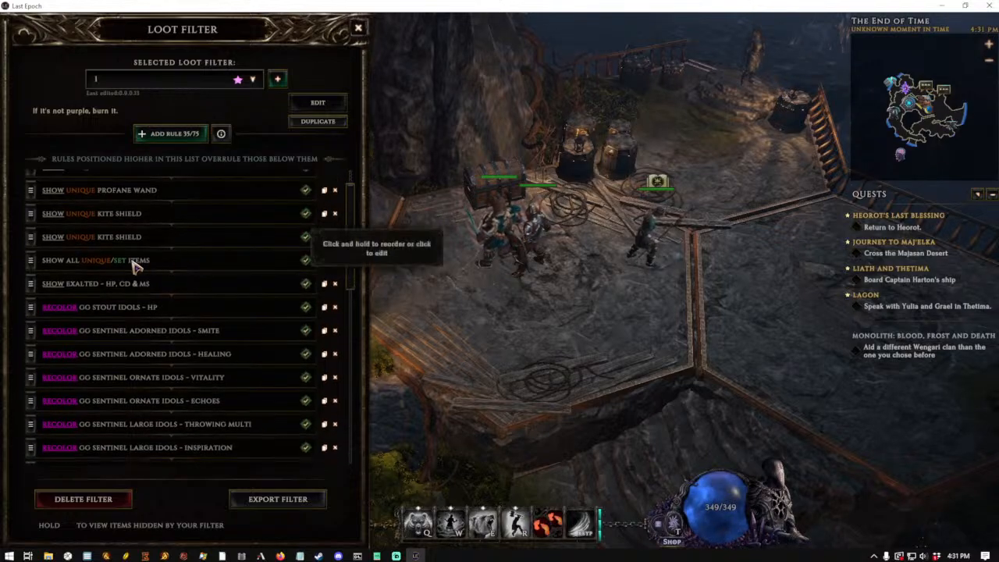
pyautogui.click(202, 289)
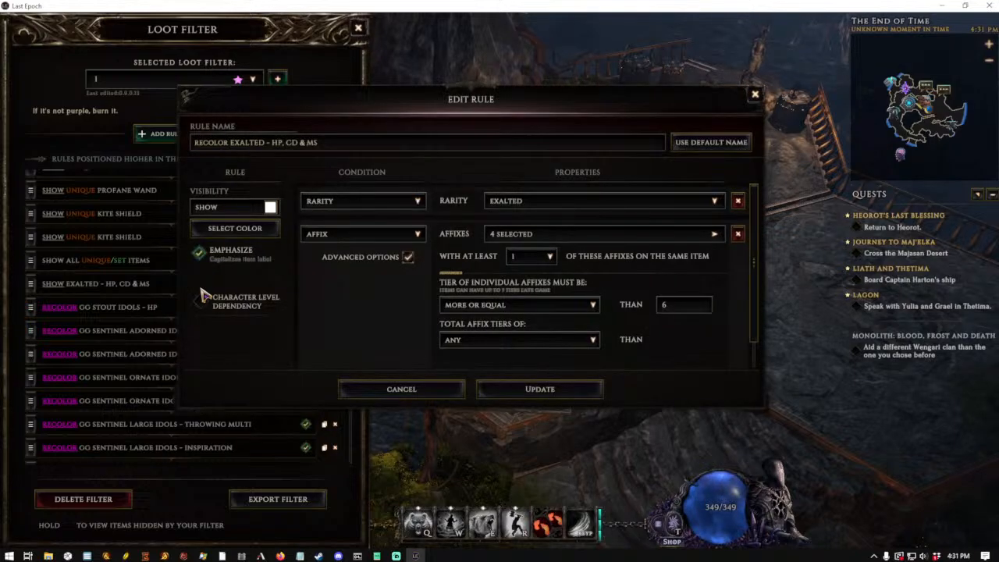
pyautogui.click(346, 147)
pyautogui.click(351, 148)
pyautogui.click(301, 146)
pyautogui.click(328, 146)
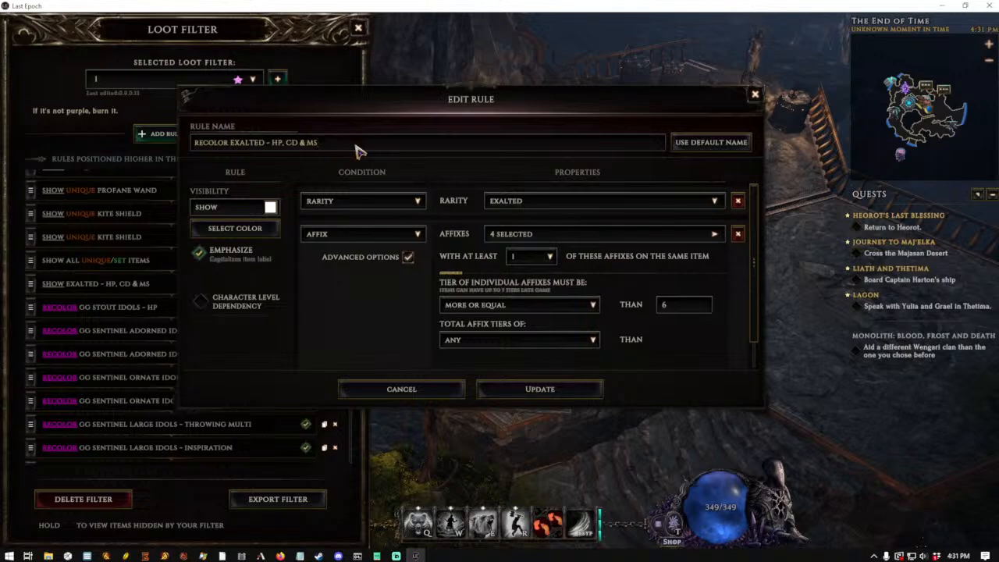
pyautogui.hotkey('shift', 'End')
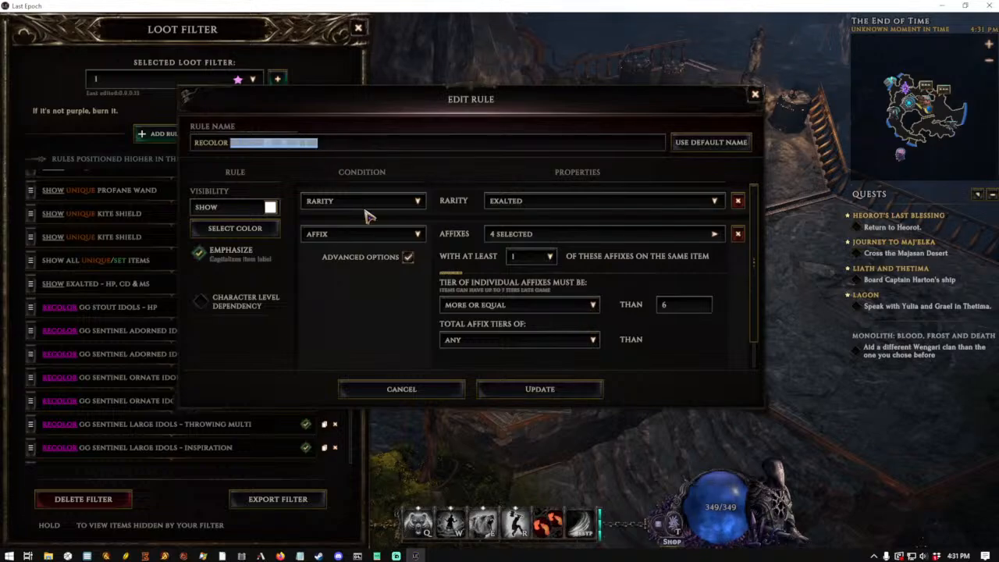
pyautogui.click(401, 389)
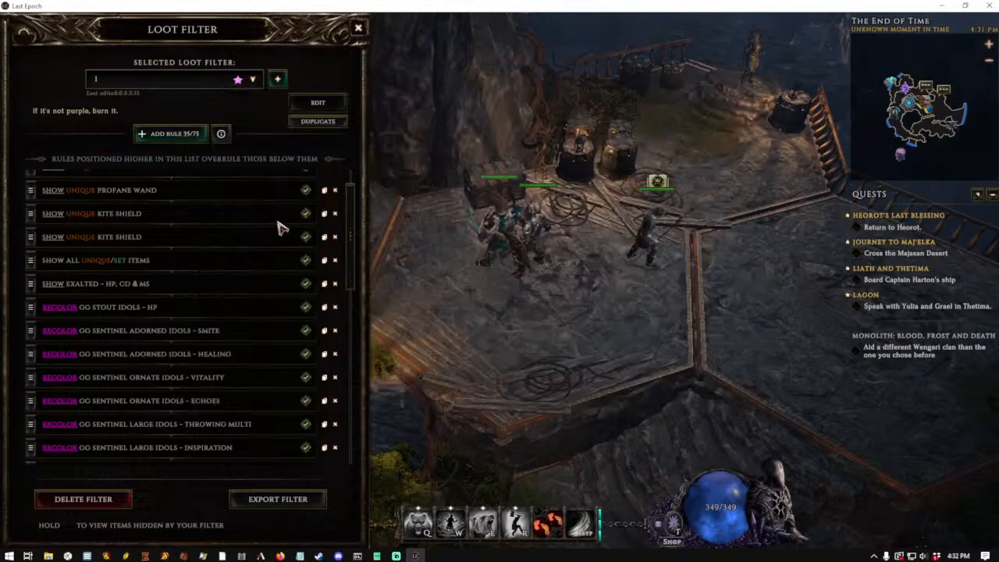
# Open the loot filter folder and load the filter file 1 into Notepad
pyautogui.click(278, 80)
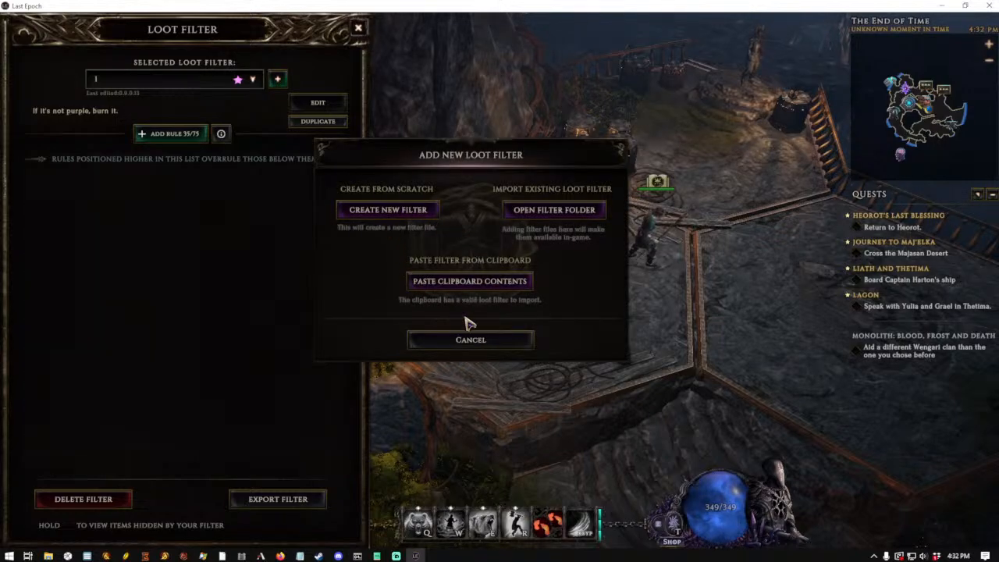
pyautogui.click(574, 210)
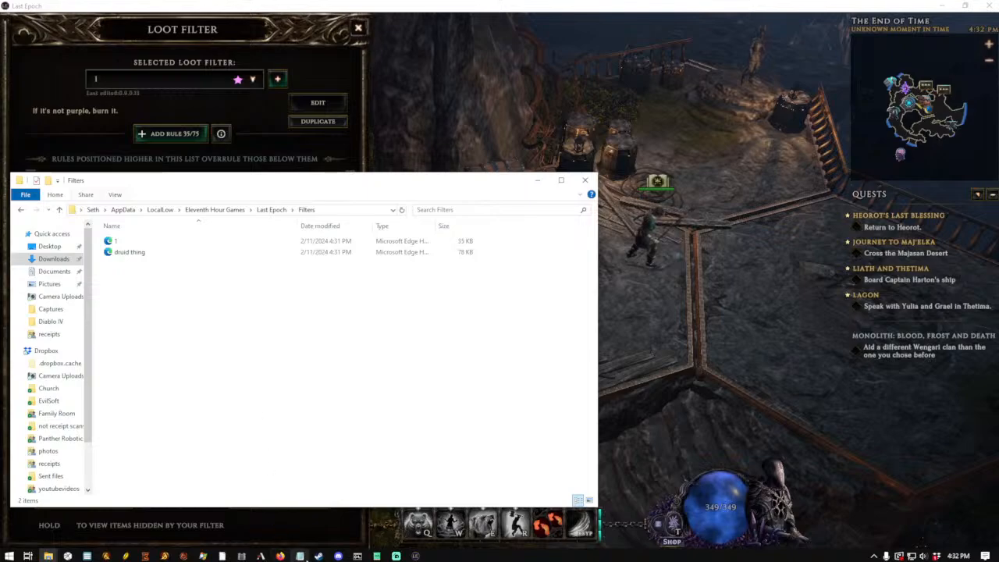
pyautogui.click(300, 556)
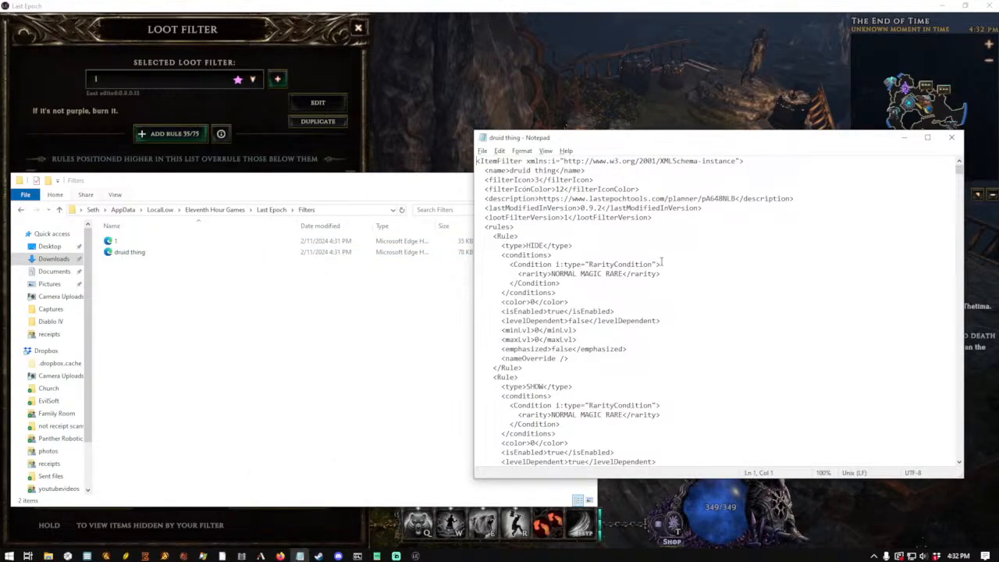
pyautogui.click(128, 242)
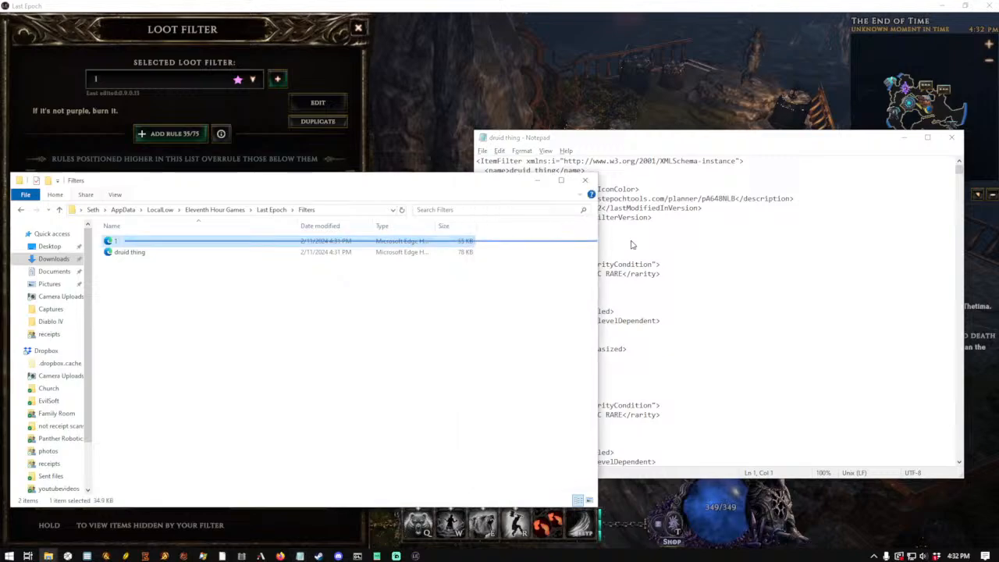
pyautogui.moveTo(339, 246); pyautogui.dragTo(705, 242)
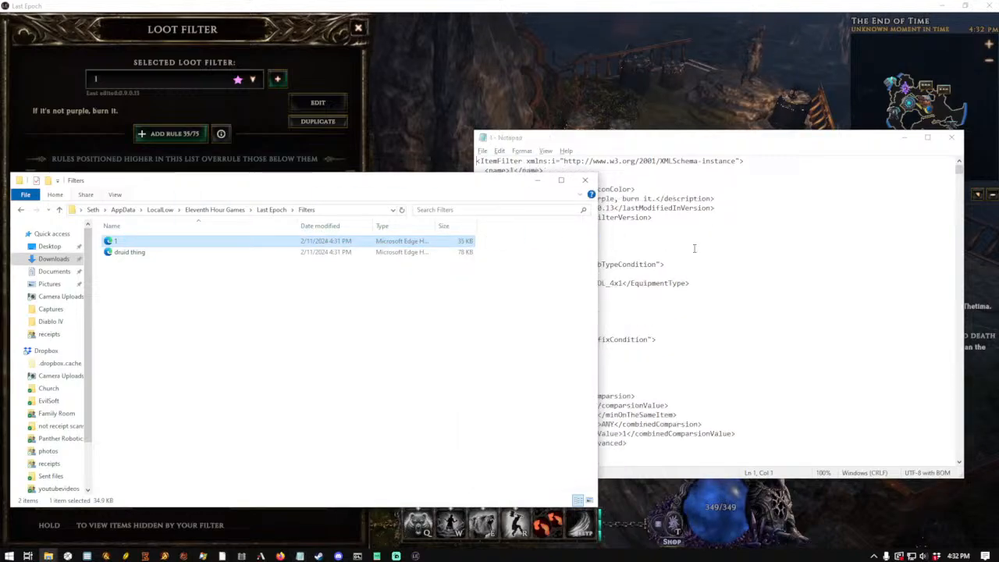
# Search filter file 1 upward for "EXALTED - HP, CD & MS"
pyautogui.hotkey('ctrl', 'f')
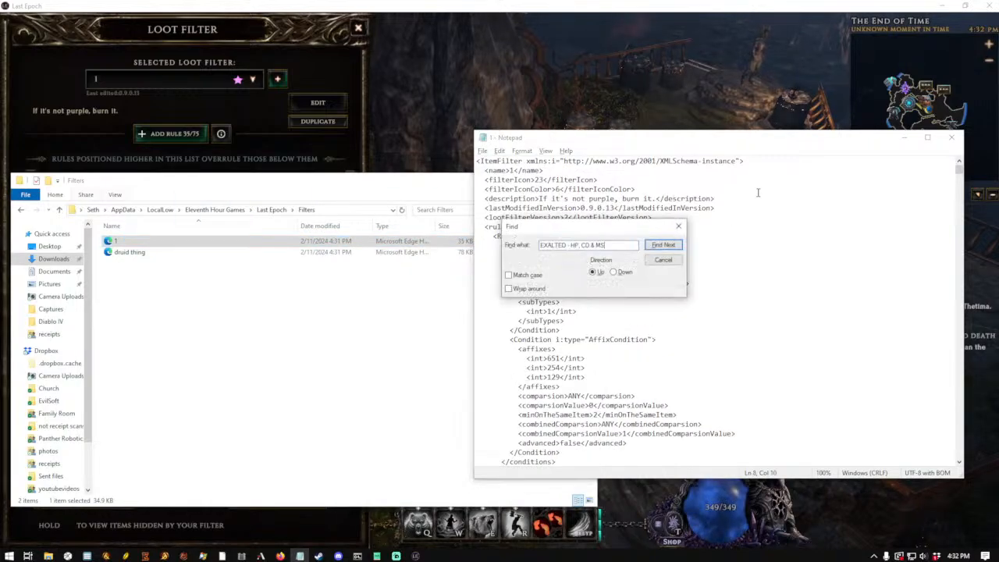
pyautogui.click(664, 245)
pyautogui.click(554, 318)
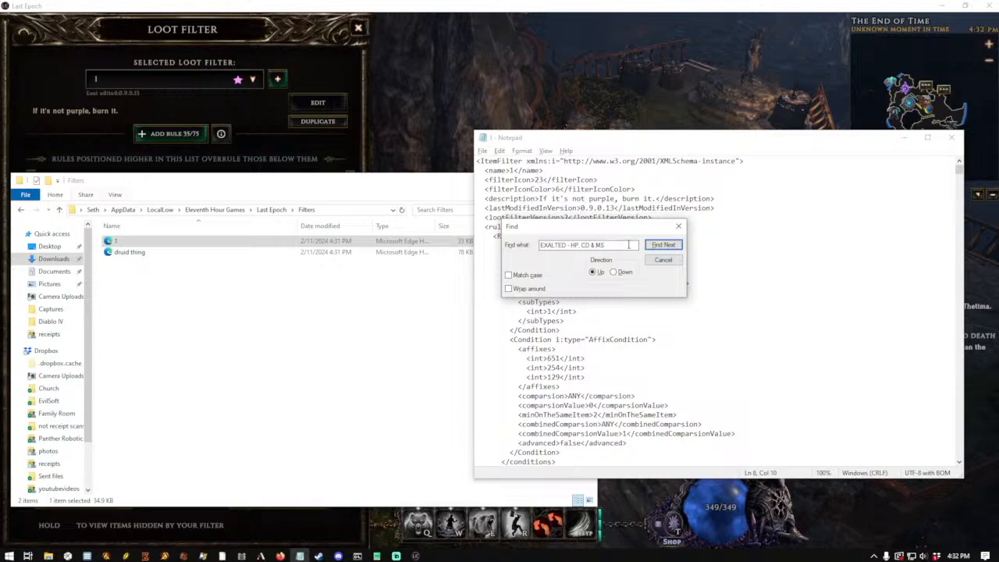
# Copy the full search text, then shorten it to "HP, CD & MS" and search the file again
pyautogui.moveTo(628, 244); pyautogui.dragTo(522, 245)
pyautogui.hotkey('ctrl', 'c')
pyautogui.click(568, 245)
pyautogui.press('BackSpace')
pyautogui.press('BackSpace')
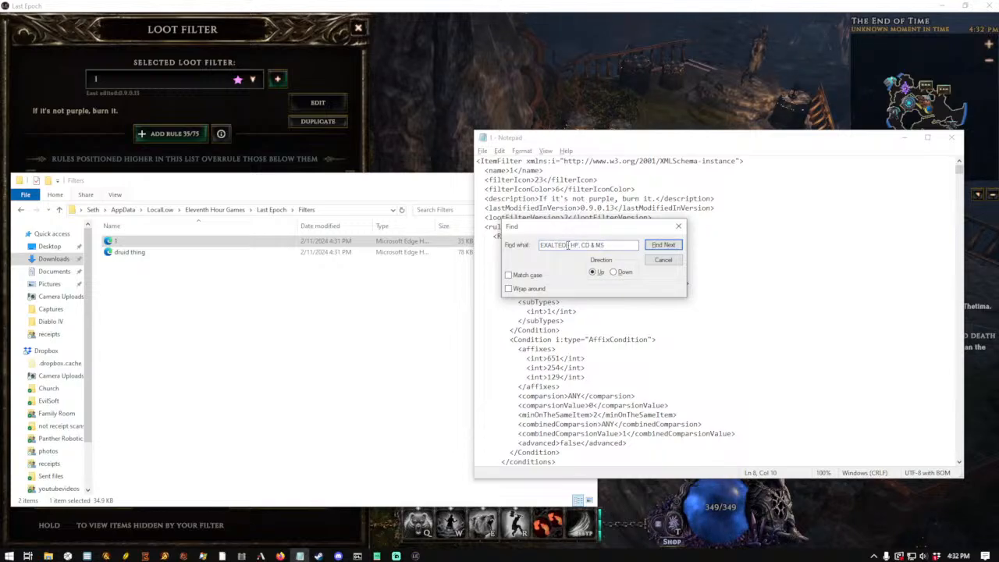
pyautogui.hotkey('shift', 'Home')
pyautogui.press('BackSpace')
pyautogui.click(663, 246)
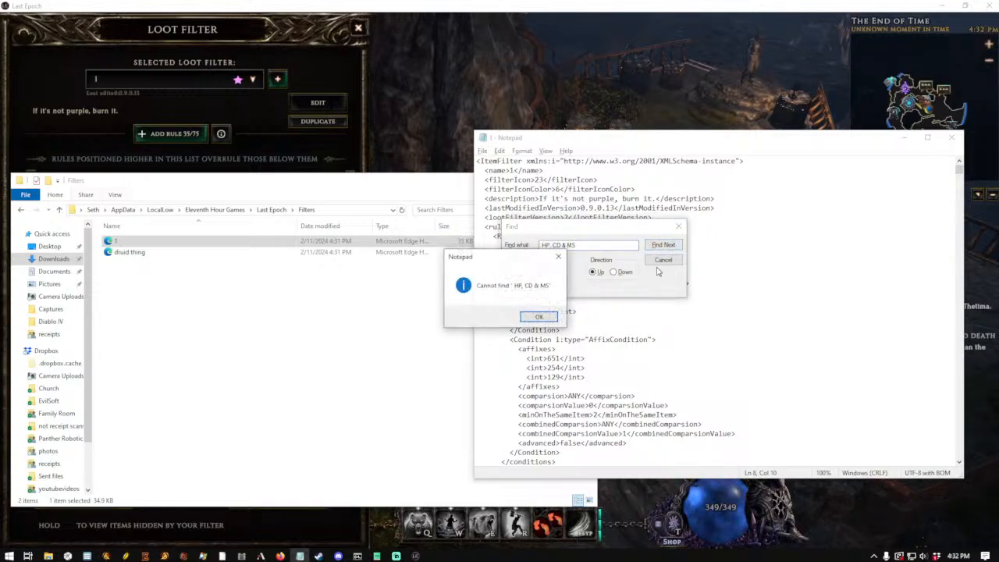
pyautogui.click(536, 316)
# Set the search direction to Down and search for the full rule name "EXALTED - HP, CD & MS"
pyautogui.moveTo(577, 245); pyautogui.dragTo(519, 251)
pyautogui.write('Ex')
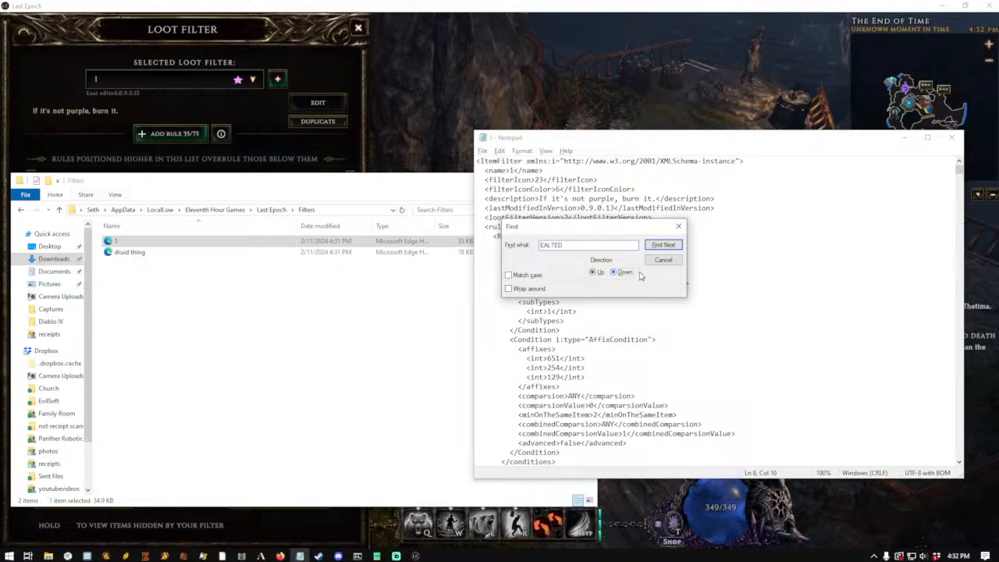
pyautogui.hotkey('ctrl', 'a')
pyautogui.hotkey('ctrl', 'v')
pyautogui.click(663, 244)
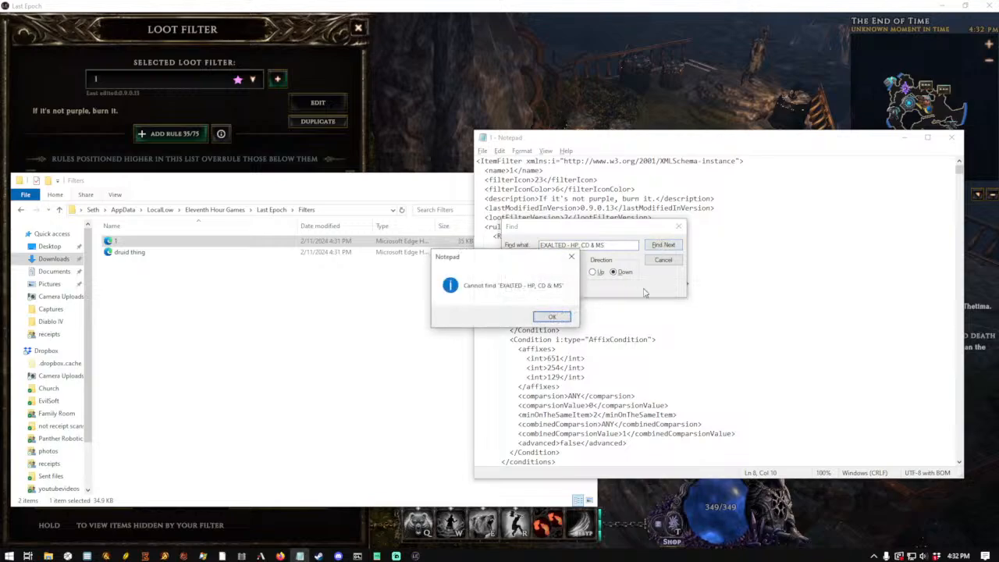
pyautogui.click(550, 317)
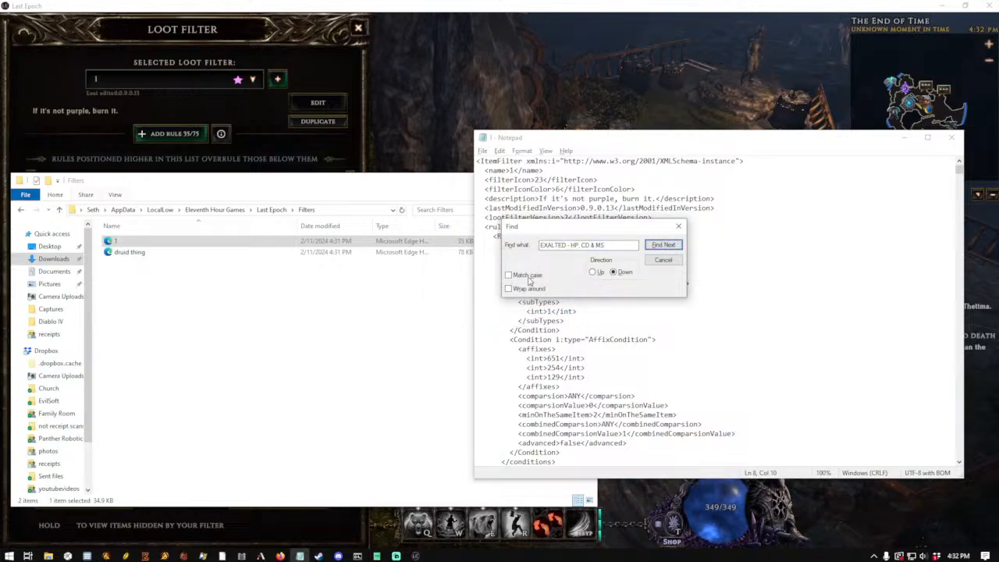
# Shorten the search to "EXALTED", find the rule's nameOverride line and select its "&amp;" text
pyautogui.moveTo(567, 244); pyautogui.dragTo(615, 245)
pyautogui.press('BackSpace')
pyautogui.click(663, 245)
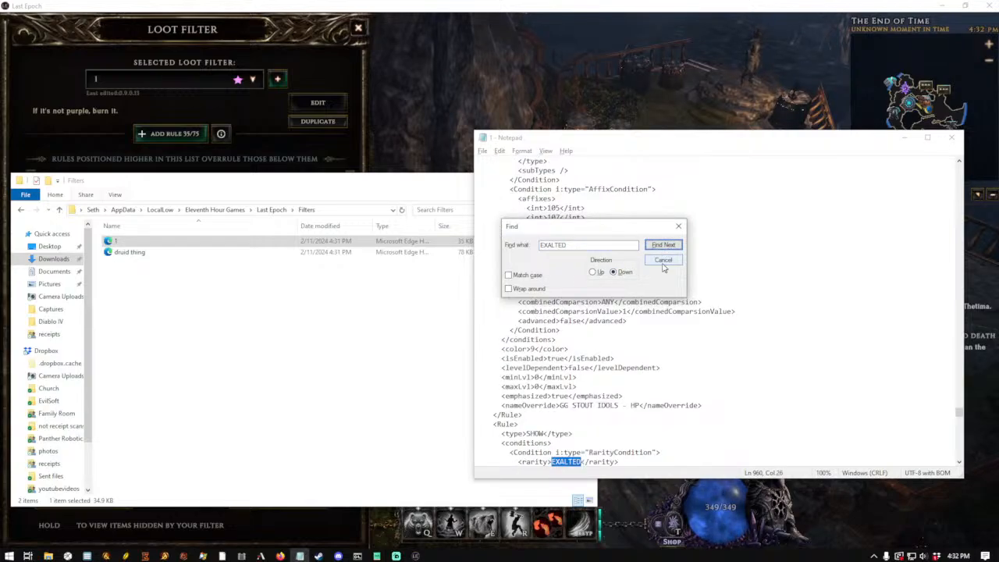
pyautogui.click(662, 245)
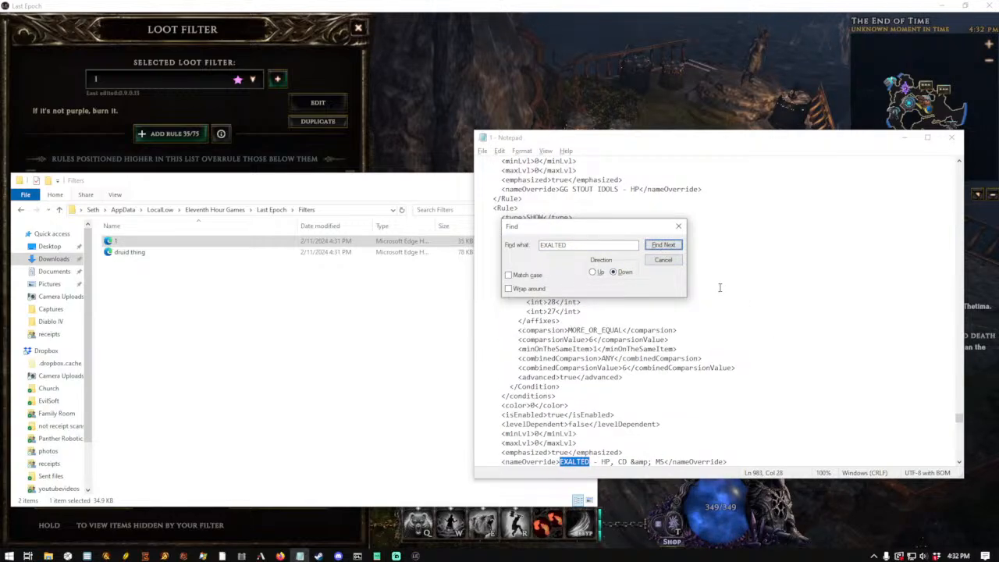
pyautogui.doubleClick(641, 461)
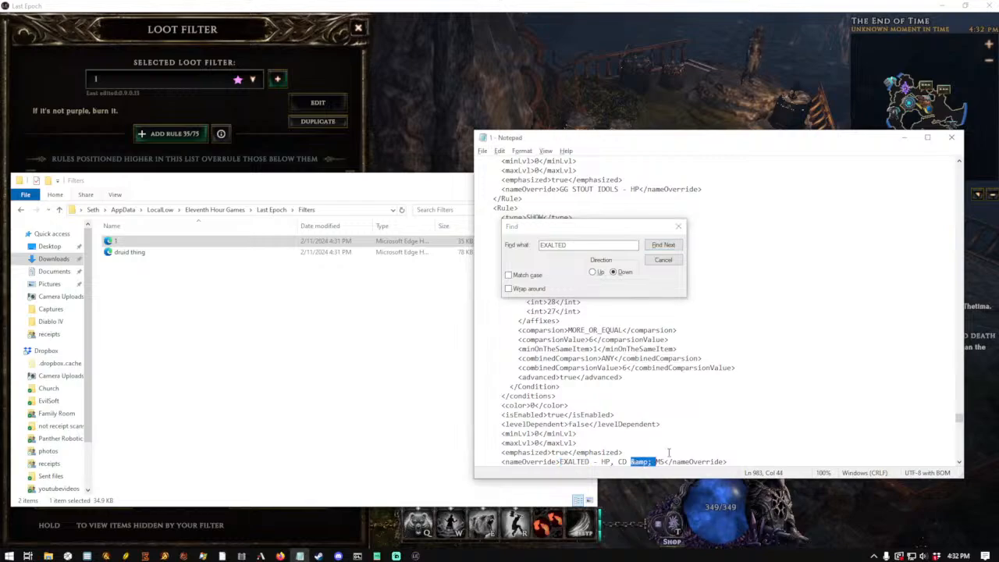
# Close the search and copy the whole "EXALTED - HP, CD & MS" rule block from its <Rule> tag through </Rule>
pyautogui.click(663, 260)
pyautogui.scroll(-3, 799, 294)
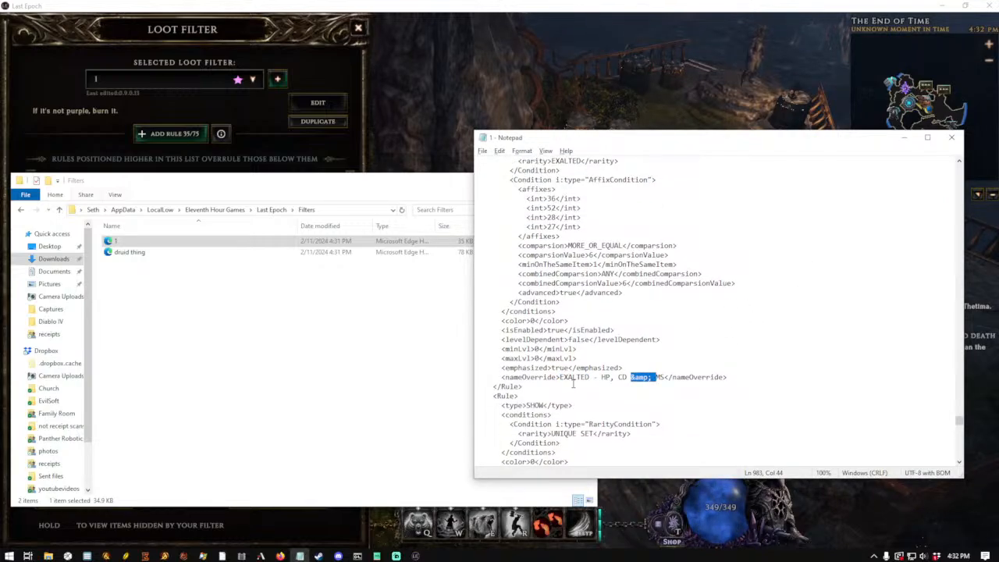
pyautogui.moveTo(525, 388); pyautogui.dragTo(493, 390)
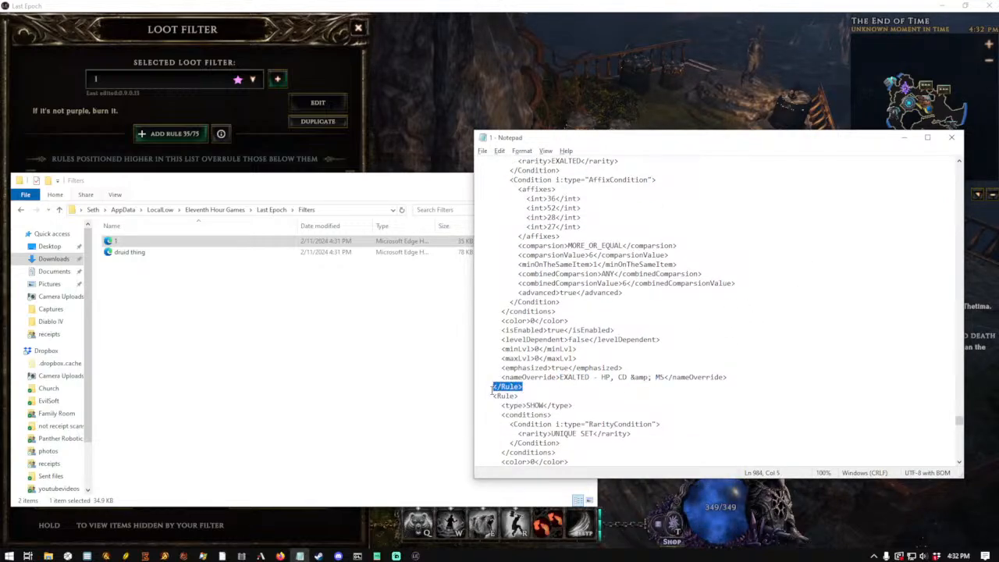
pyautogui.click(535, 389)
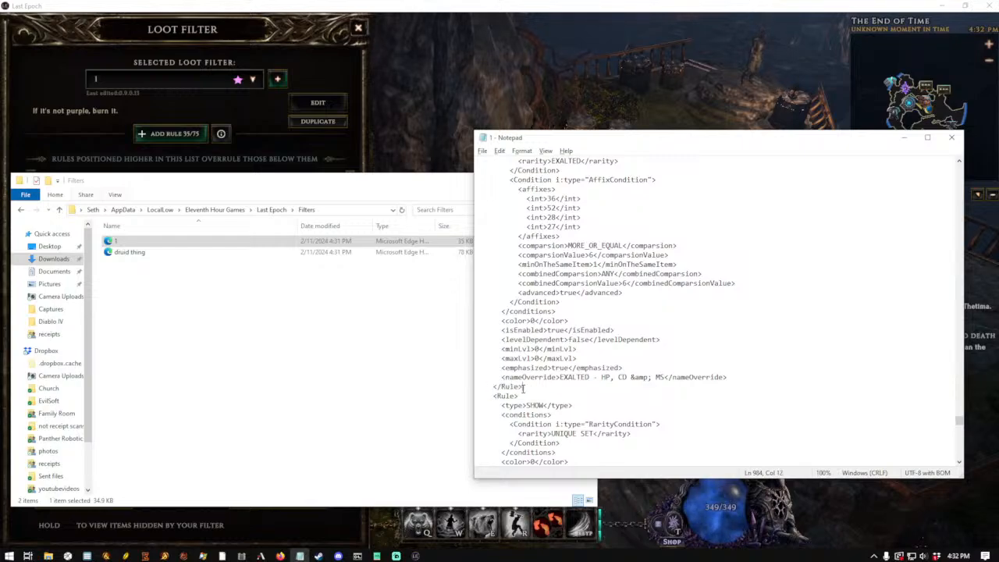
pyautogui.click(260, 160)
pyautogui.hotkey('alt', 'Tab')
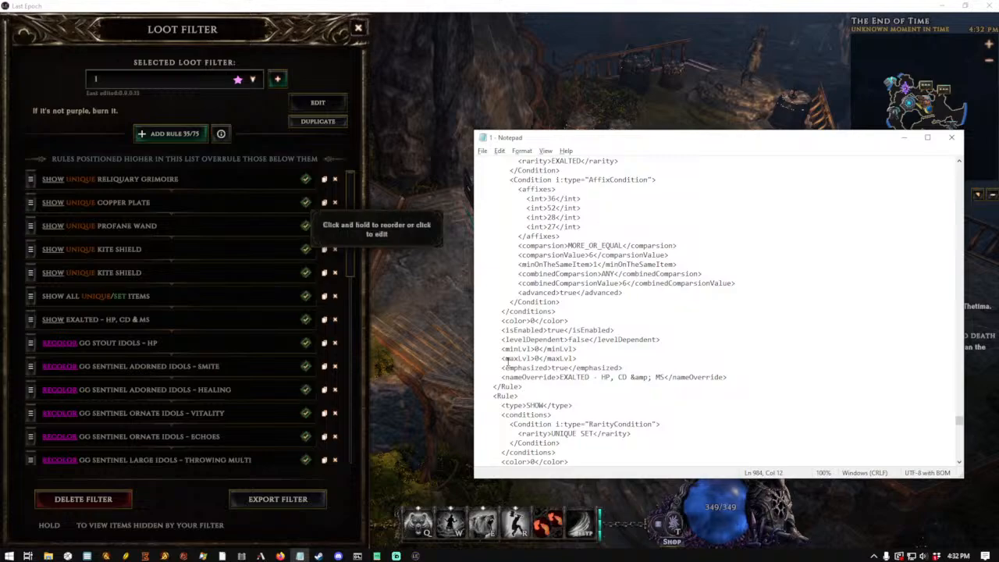
pyautogui.scroll(3, 503, 358)
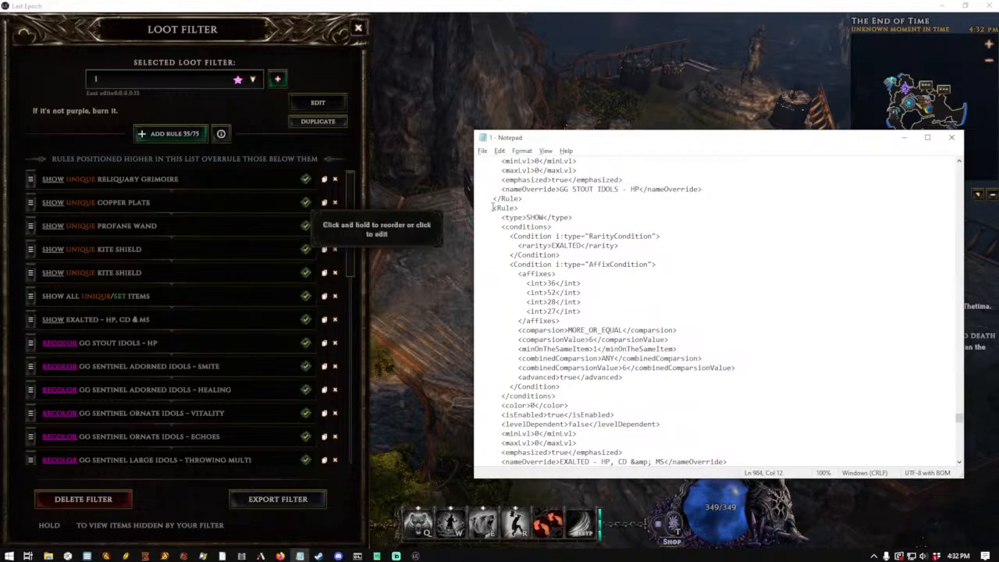
pyautogui.moveTo(493, 208); pyautogui.dragTo(521, 415)
pyautogui.hotkey('ctrl', 'c')
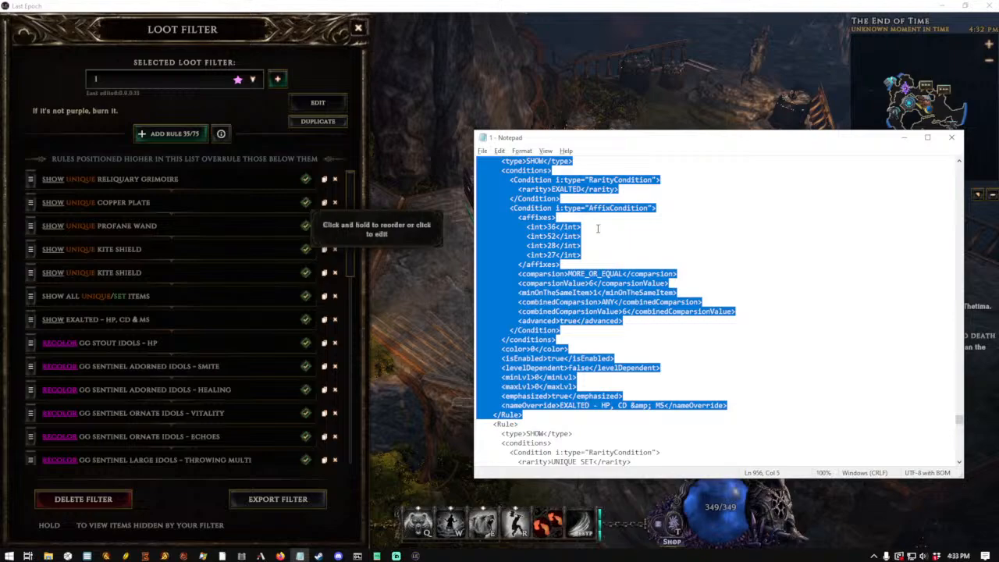
# Open the druid thing filter file from the Filters folder in Notepad and add an empty line below the <rules> tag
pyautogui.hotkey('alt', 'Tab')
pyautogui.hotkey('alt', 'Tab')
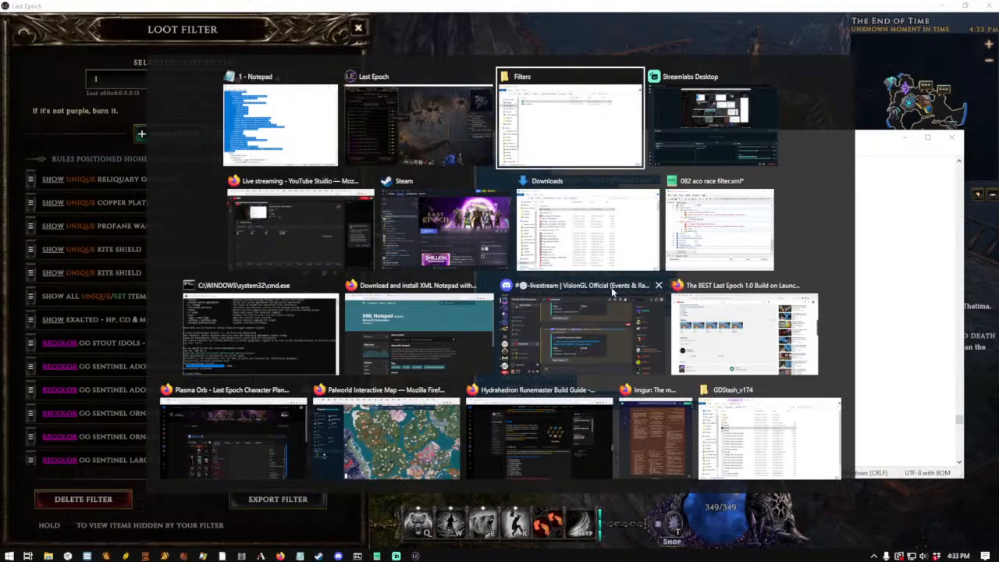
pyautogui.moveTo(137, 254); pyautogui.dragTo(697, 245)
pyautogui.click(686, 279)
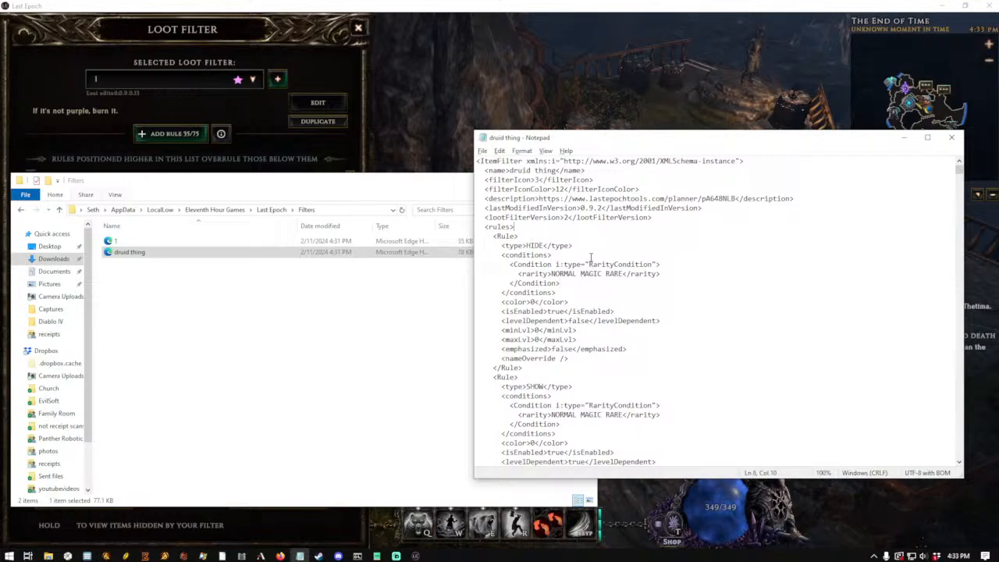
pyautogui.press('Return')
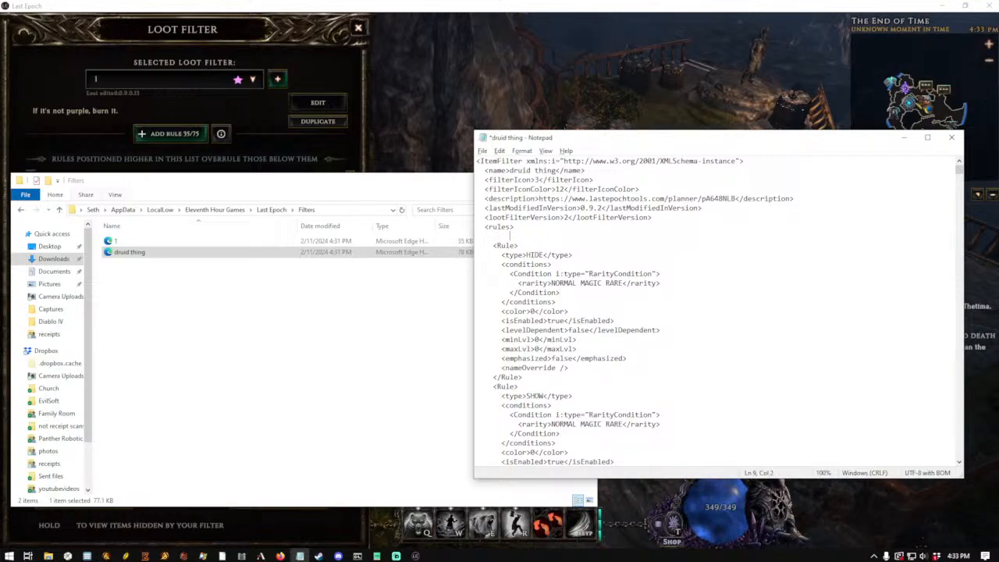
# Paste the copied exalted rule into the empty line below <rules> and save the druid thing file
pyautogui.hotkey('ctrl', 'v')
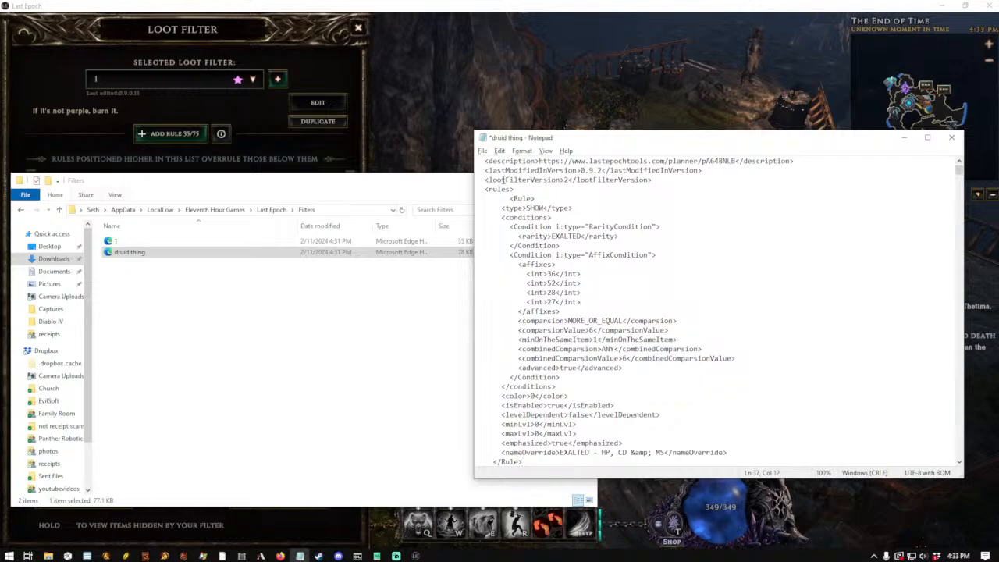
pyautogui.scroll(-3, 571, 250)
pyautogui.scroll(5, 609, 265)
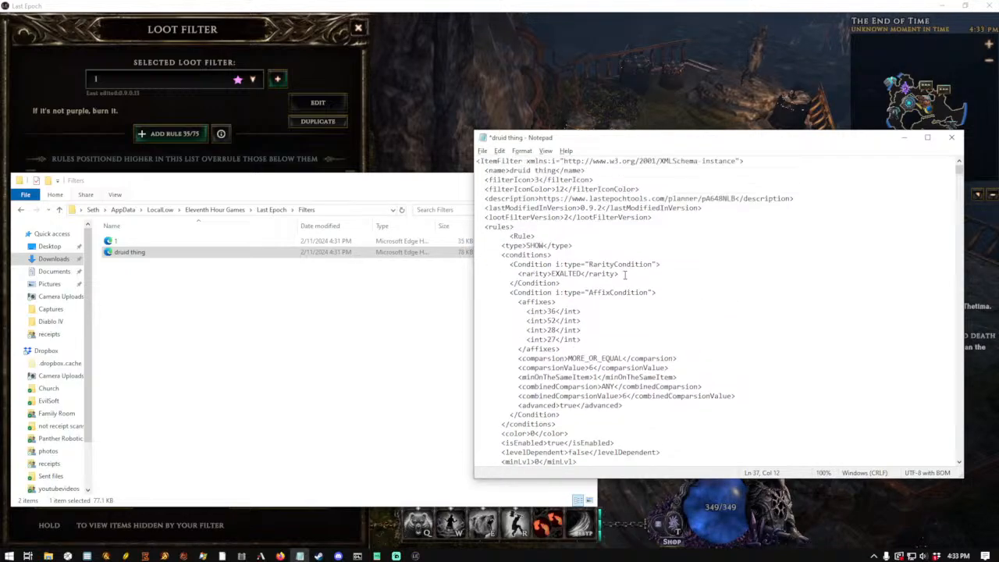
pyautogui.hotkey('alt', 'f')
pyautogui.press('s')
# Switch to Last Epoch and select the Druid Thing loot filter
pyautogui.click(236, 107)
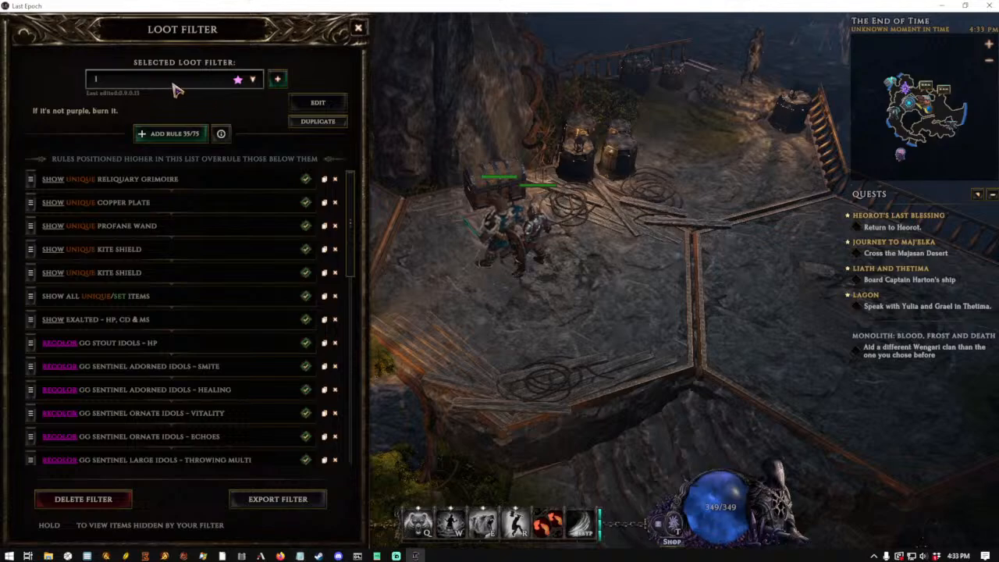
pyautogui.click(238, 80)
pyautogui.click(134, 137)
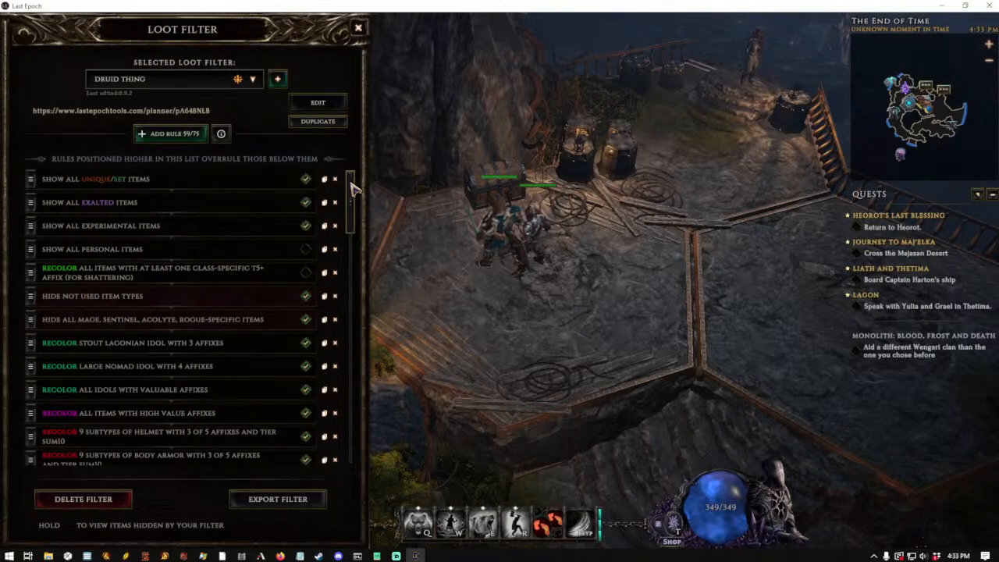
# Examine the Druid Thing rule list from end to end to find where the pasted "EXALTED - HP, CD & MS" rule sits
pyautogui.moveTo(351, 191); pyautogui.dragTo(344, 437)
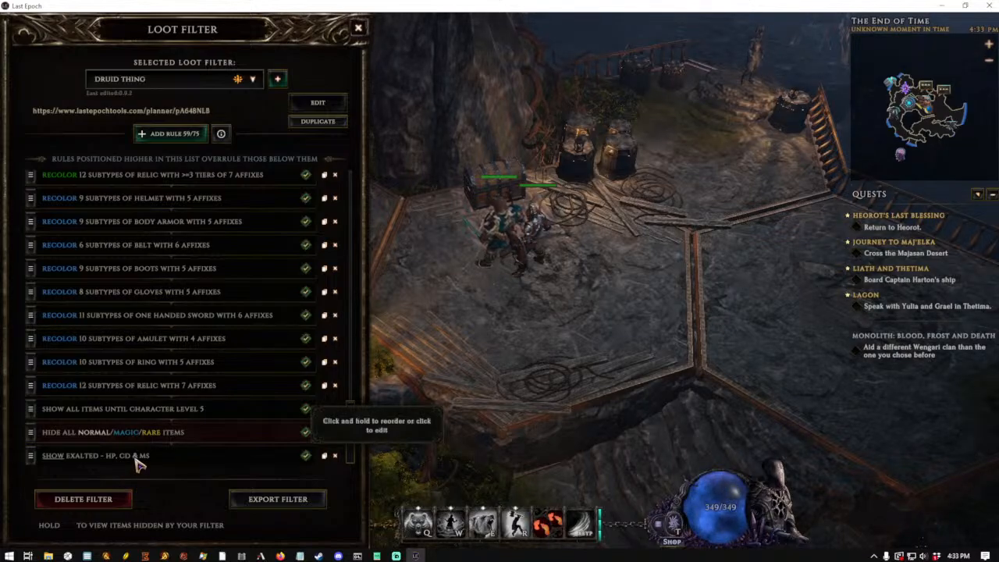
pyautogui.scroll(6, 167, 445)
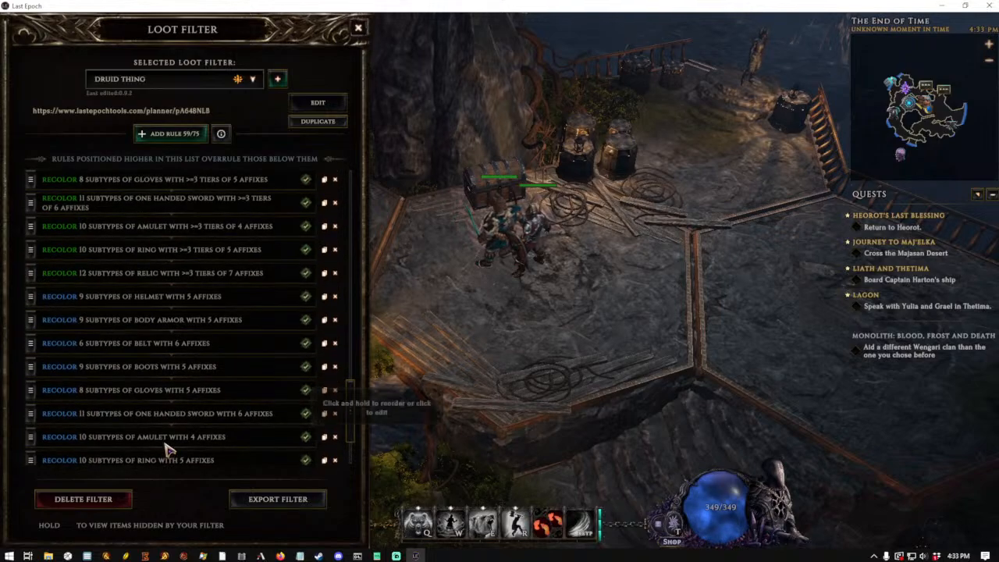
pyautogui.moveTo(349, 408); pyautogui.dragTo(351, 180)
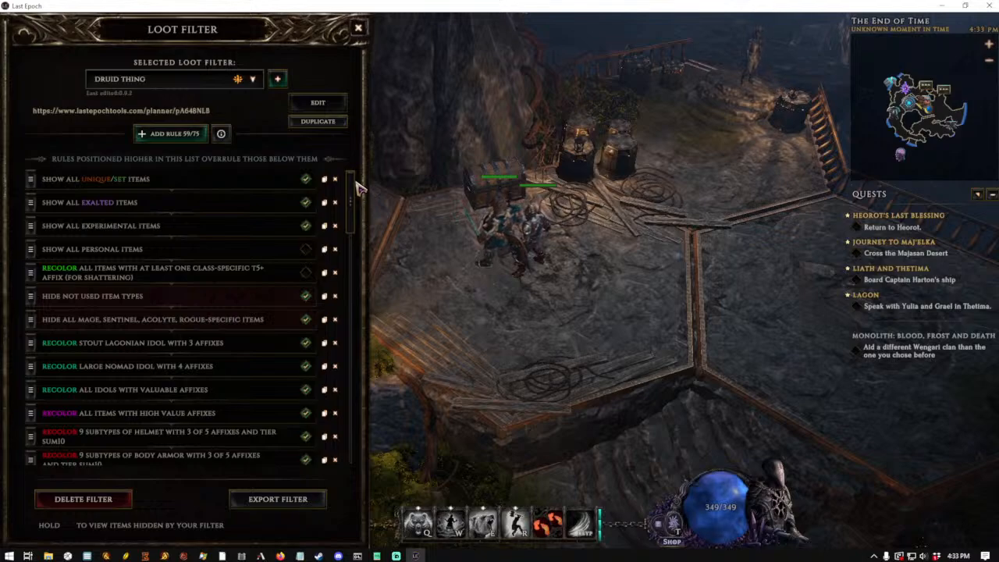
pyautogui.moveTo(349, 190); pyautogui.dragTo(307, 456)
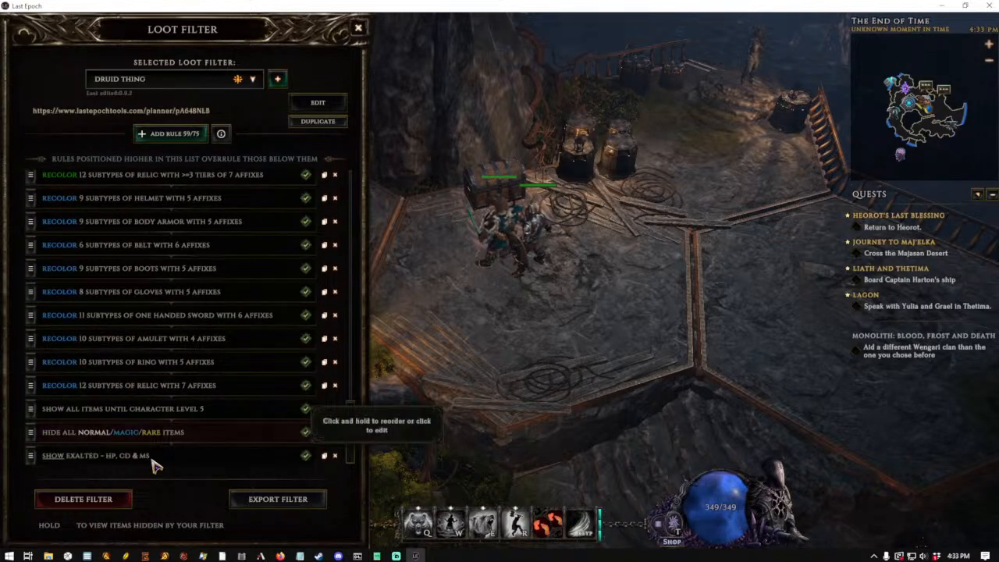
pyautogui.moveTo(151, 468)
pyautogui.mouseDown()
pyautogui.moveTo(156, 459)
pyautogui.moveTo(156, 474)
pyautogui.mouseUp()
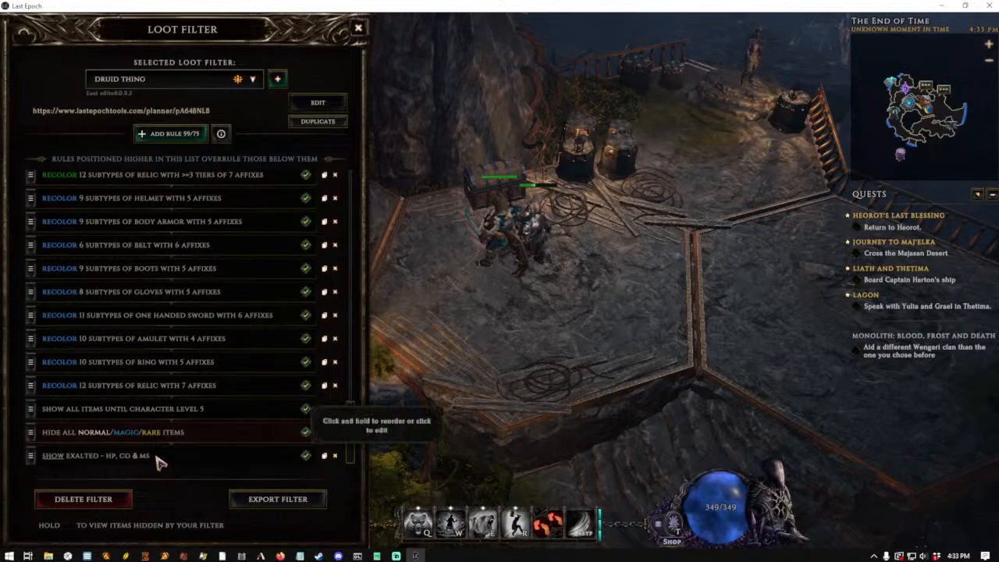
# Move the "EXALTED - HP, CD & MS" rule up between the red body armor and belt recolor rules, and delete it
pyautogui.moveTo(156, 463); pyautogui.dragTo(140, 219)
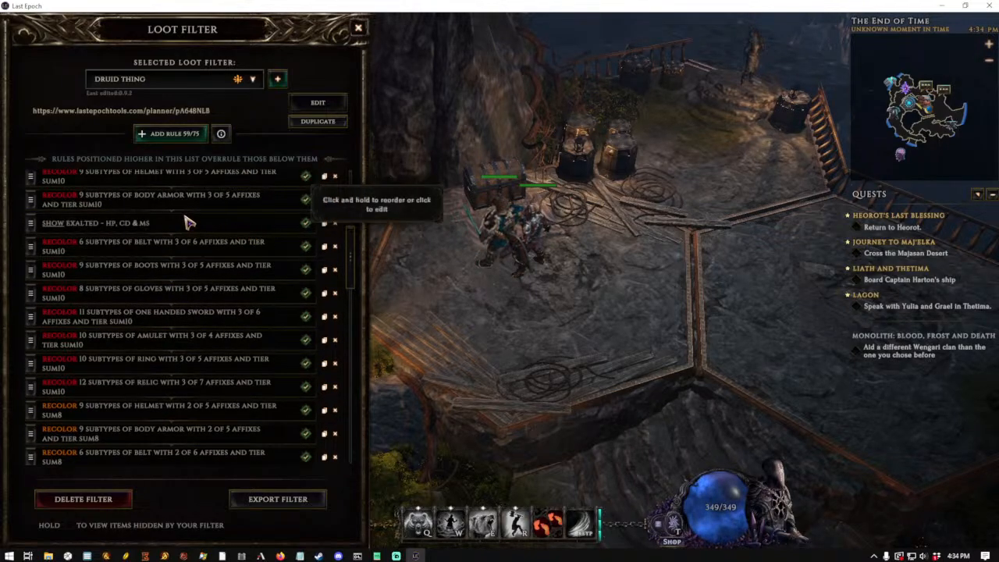
pyautogui.click(336, 223)
pyautogui.scroll(5, 252, 261)
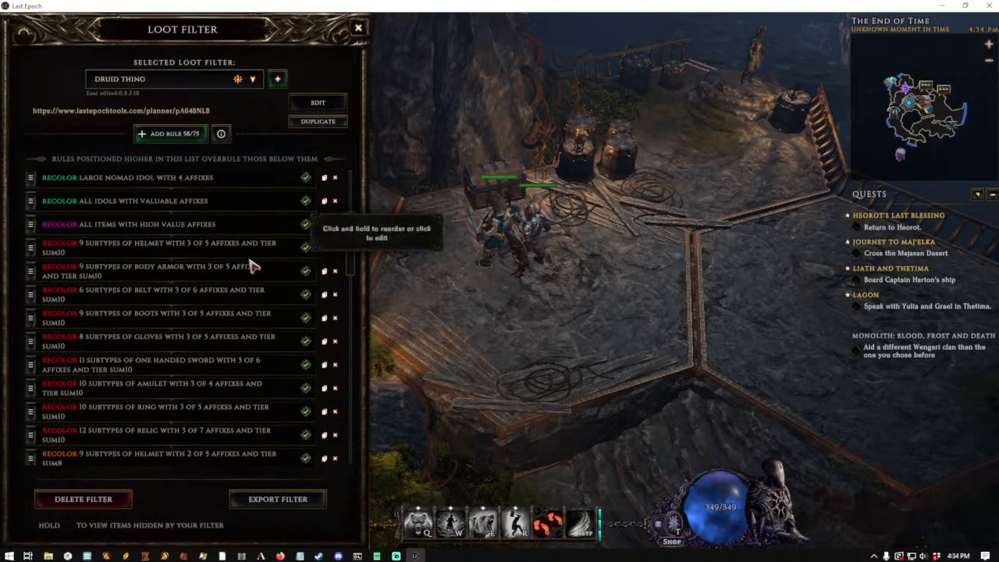
# Delete the recolor rules from the orange "6 subtypes of belt" rule through the blue "10 subtypes of ring" rule to free up rule slots
pyautogui.scroll(-10, 344, 305)
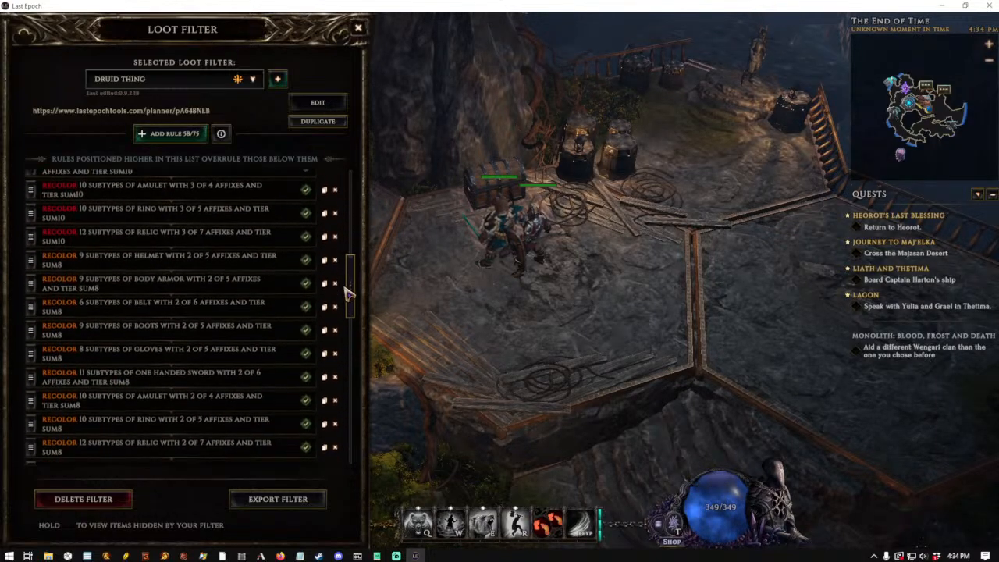
pyautogui.click(336, 250)
pyautogui.click(336, 250)
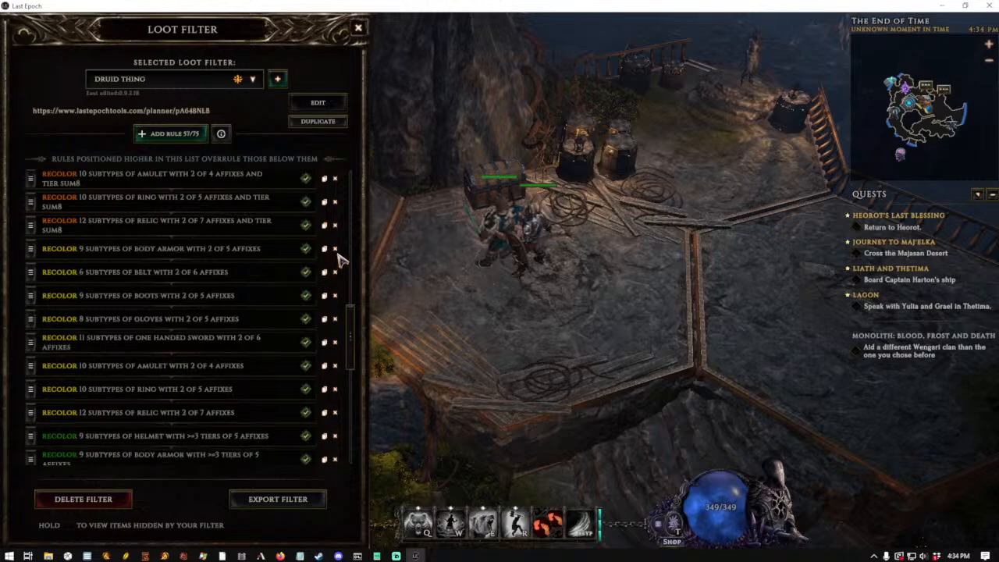
pyautogui.click(337, 250)
pyautogui.click(336, 250)
pyautogui.click(336, 250)
pyautogui.click(336, 250)
pyautogui.click(336, 250)
pyautogui.click(336, 249)
pyautogui.click(335, 249)
pyautogui.click(335, 249)
pyautogui.click(335, 249)
pyautogui.click(335, 249)
pyautogui.click(336, 249)
pyautogui.click(335, 248)
pyautogui.click(335, 249)
pyautogui.click(336, 250)
pyautogui.click(336, 250)
pyautogui.click(336, 250)
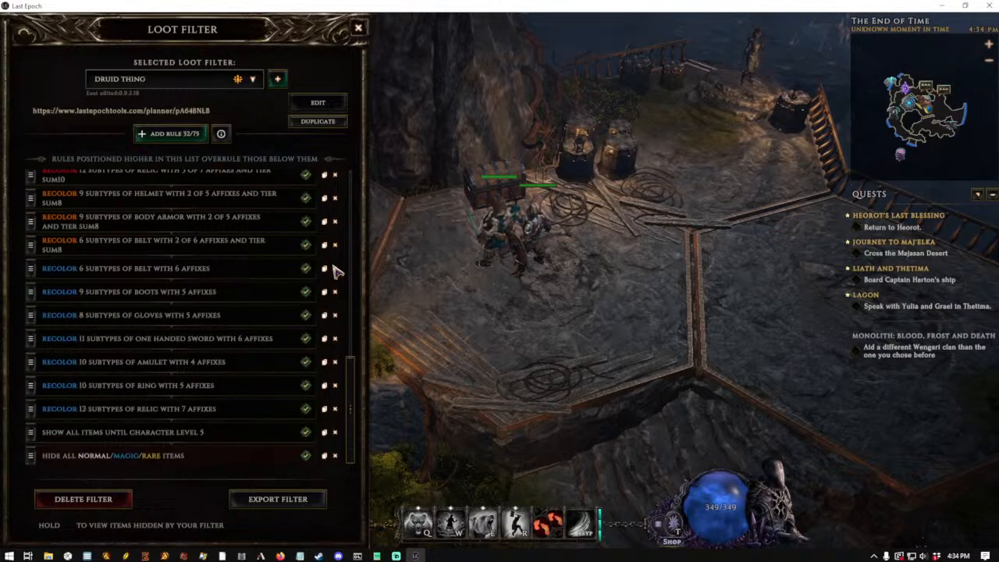
pyautogui.click(335, 270)
pyautogui.click(336, 290)
pyautogui.click(336, 291)
pyautogui.click(336, 338)
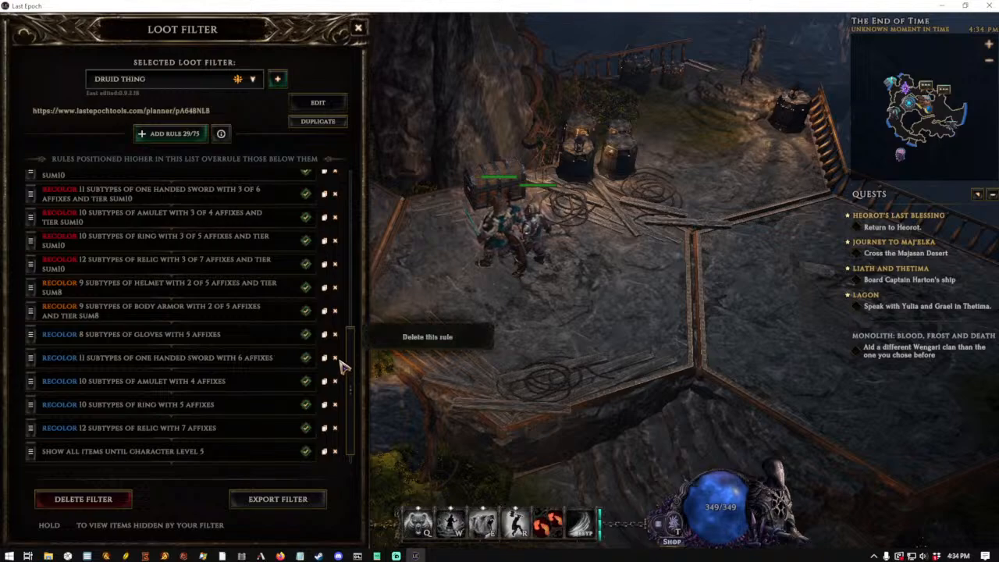
pyautogui.click(336, 363)
pyautogui.click(337, 363)
pyautogui.click(336, 385)
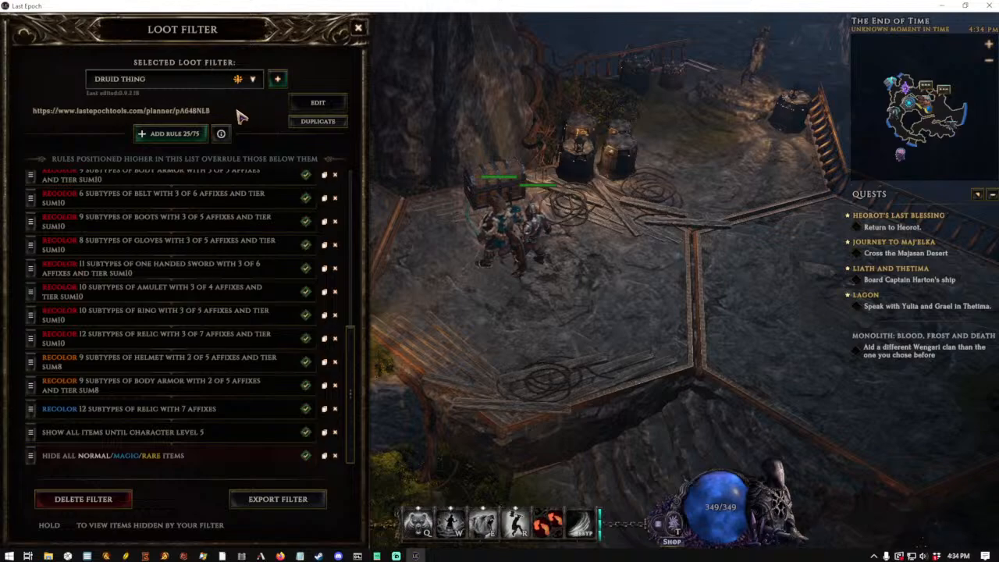
# Set the selected loot filter to No Filter, and open filter file 1 from the Filters folder in Notepad
pyautogui.click(215, 82)
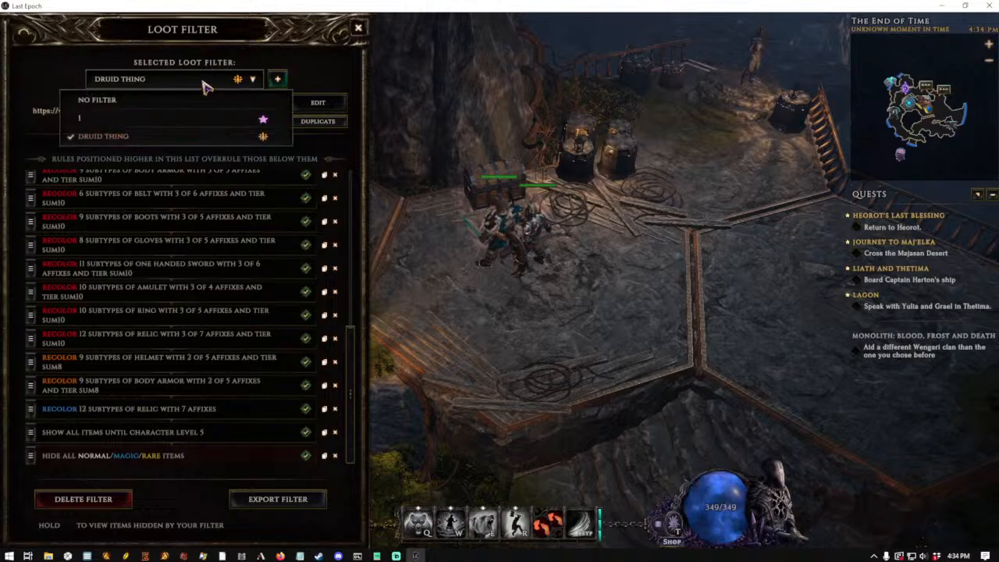
pyautogui.click(158, 101)
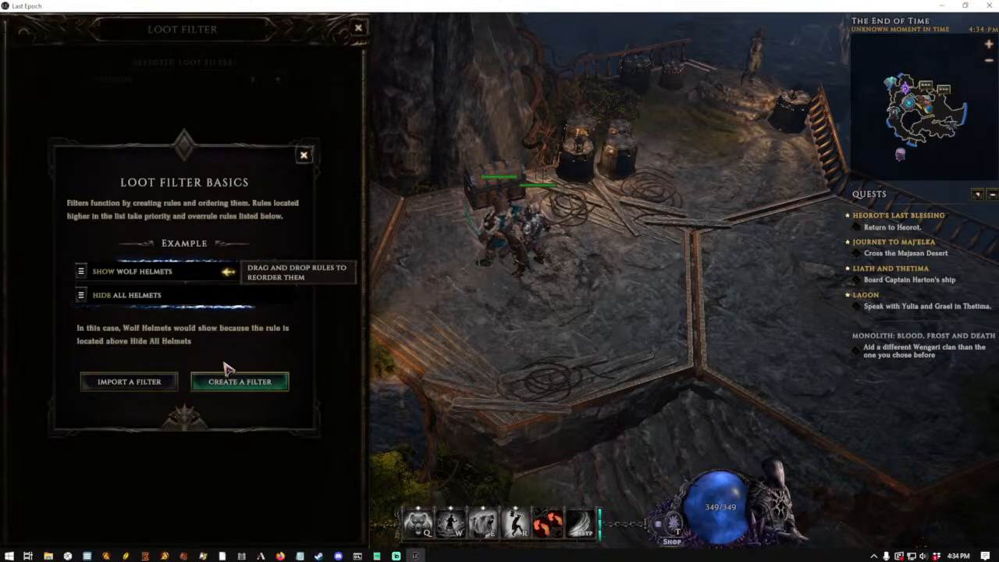
pyautogui.hotkey('alt', 'Tab')
pyautogui.hotkey('alt', 'Tab')
pyautogui.hotkey('alt', 'Tab')
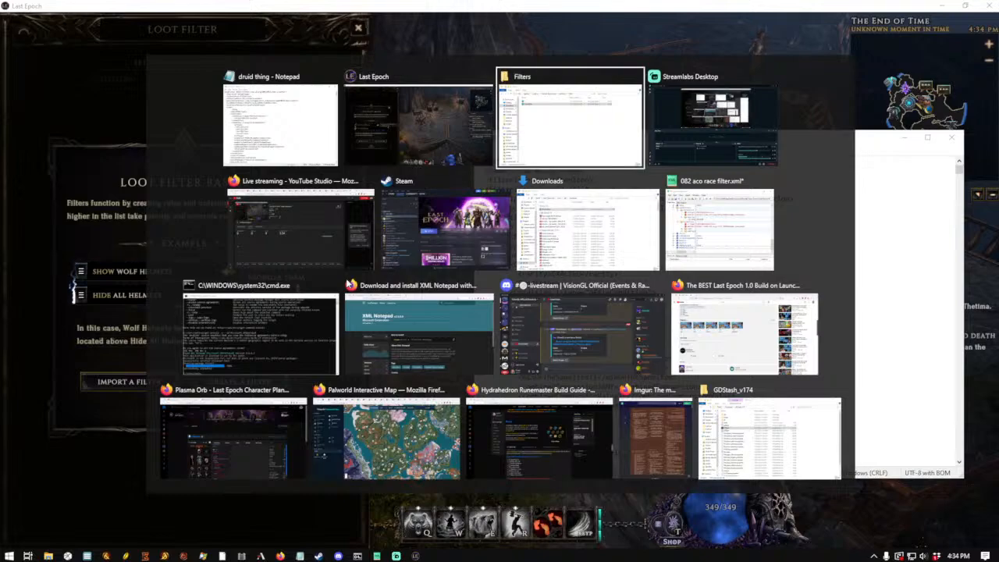
pyautogui.click(262, 242)
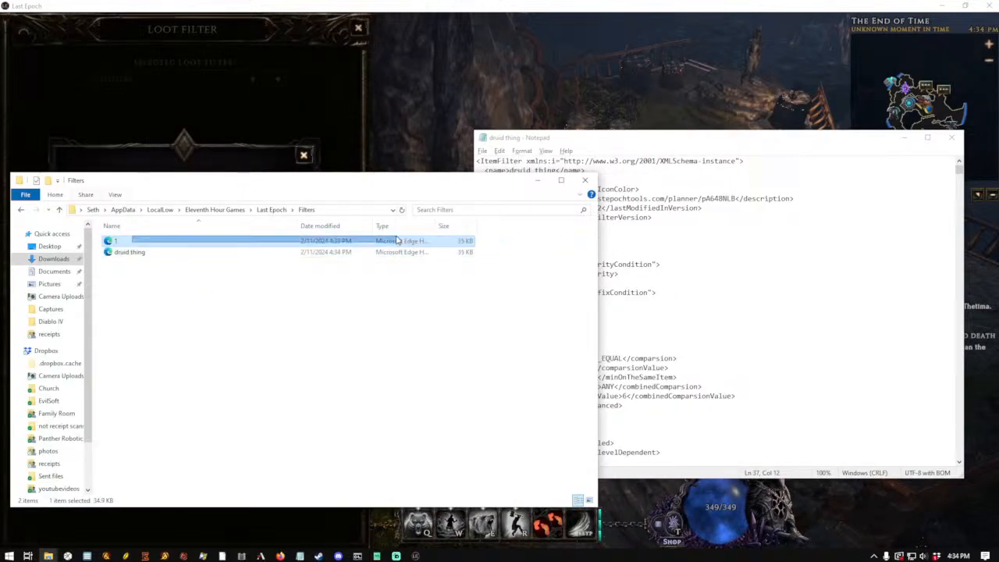
pyautogui.moveTo(707, 265); pyautogui.dragTo(706, 266)
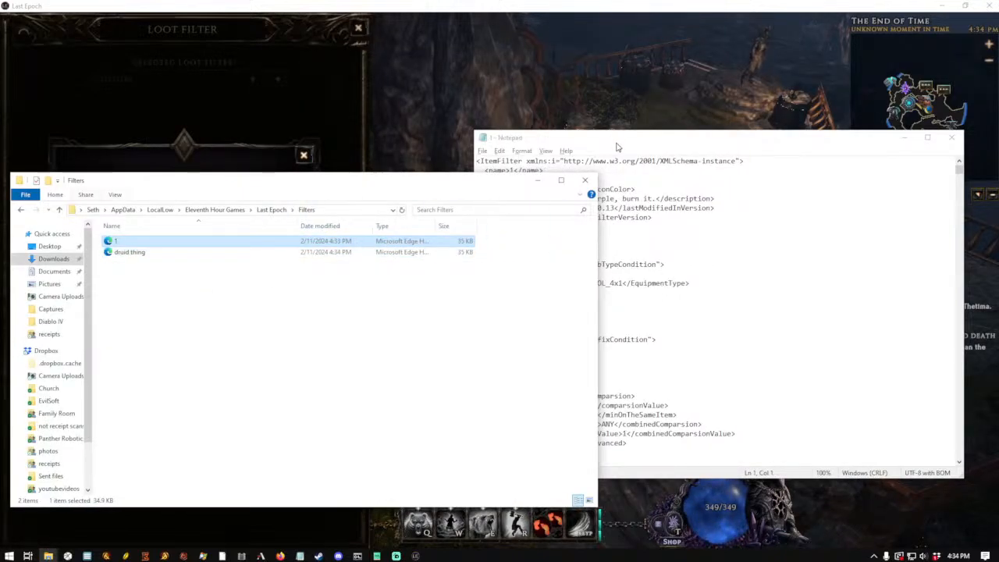
# Select every rule in filter file 1, from the first <Rule> tag through the last </Rule> before </rules>
pyautogui.click(617, 147)
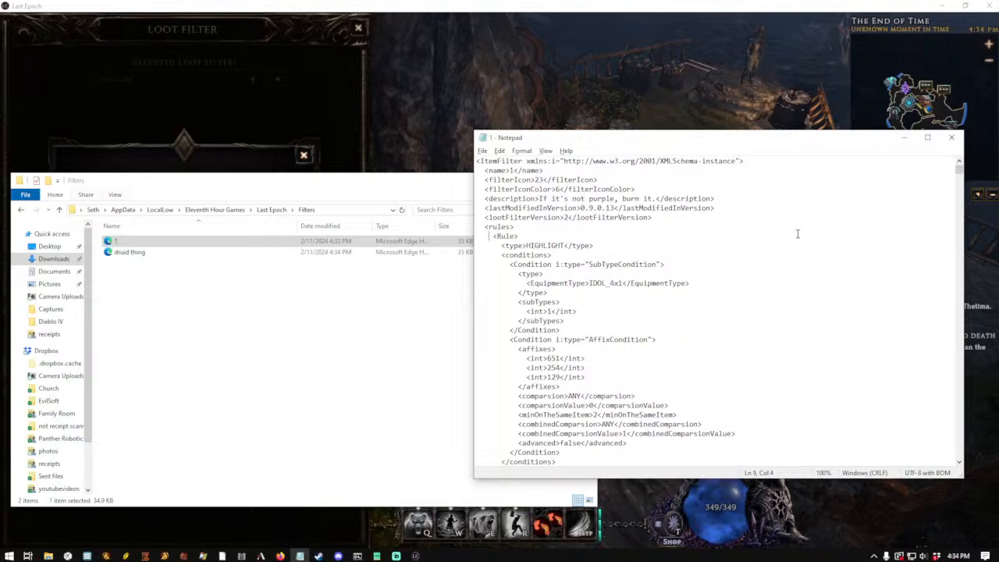
pyautogui.moveTo(959, 176); pyautogui.dragTo(922, 478)
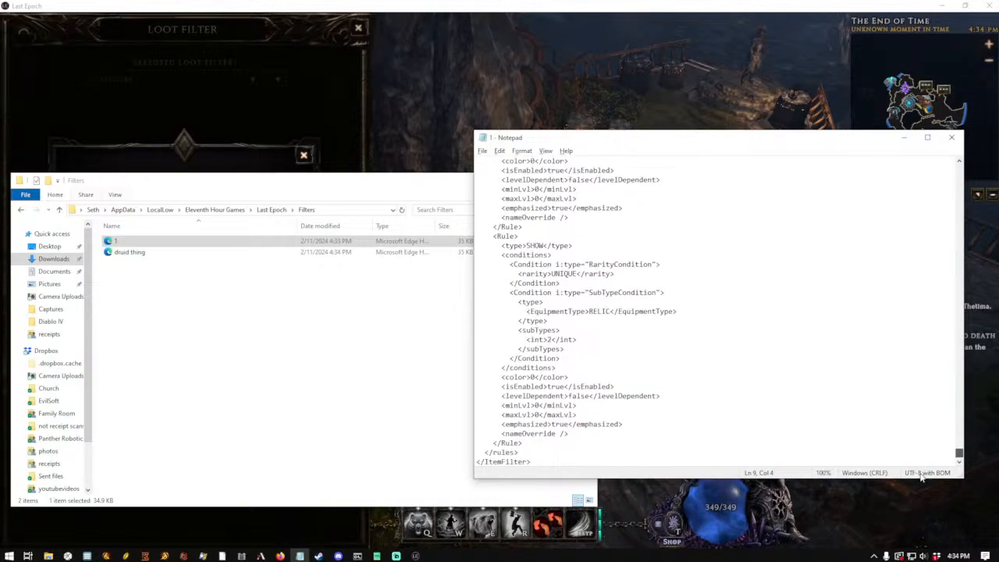
pyautogui.keyDown('shift'); pyautogui.click(583, 444); pyautogui.keyUp('shift')
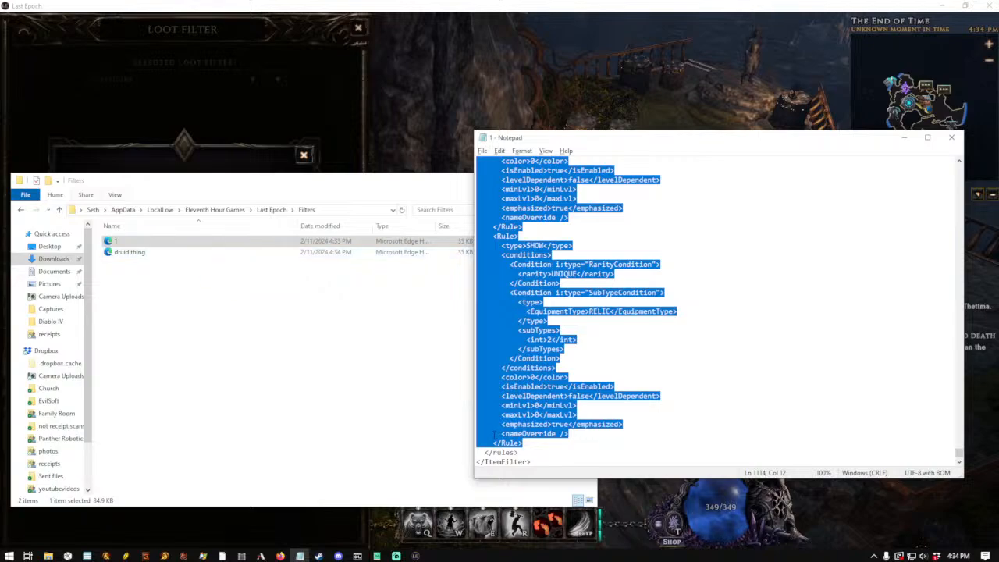
# Open the druid thing filter file in Notepad, paste the copied rules after its last </Rule> before </rules>, and save the file
pyautogui.moveTo(131, 252); pyautogui.dragTo(681, 158)
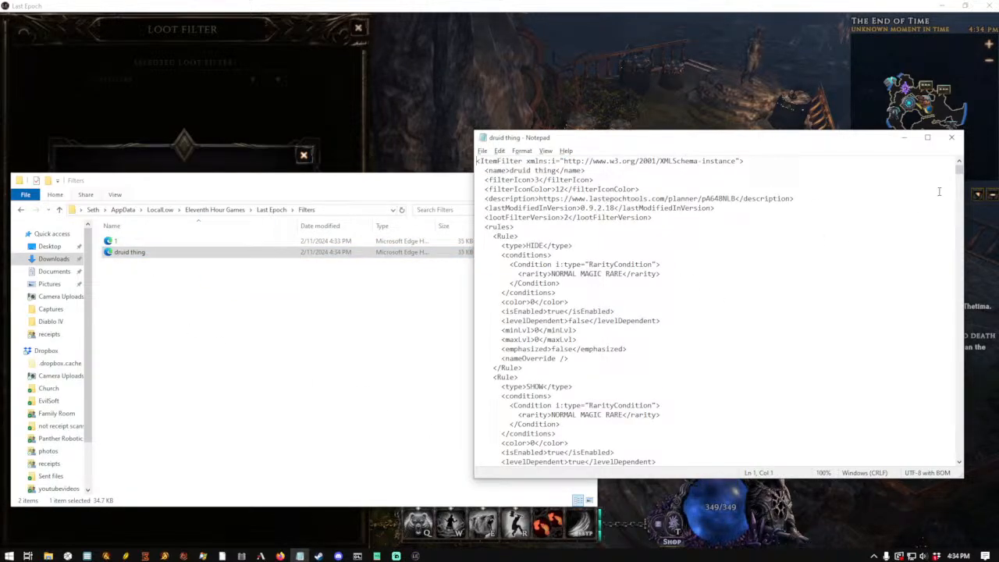
pyautogui.moveTo(962, 170); pyautogui.dragTo(701, 471)
pyautogui.moveTo(960, 168); pyautogui.dragTo(931, 462)
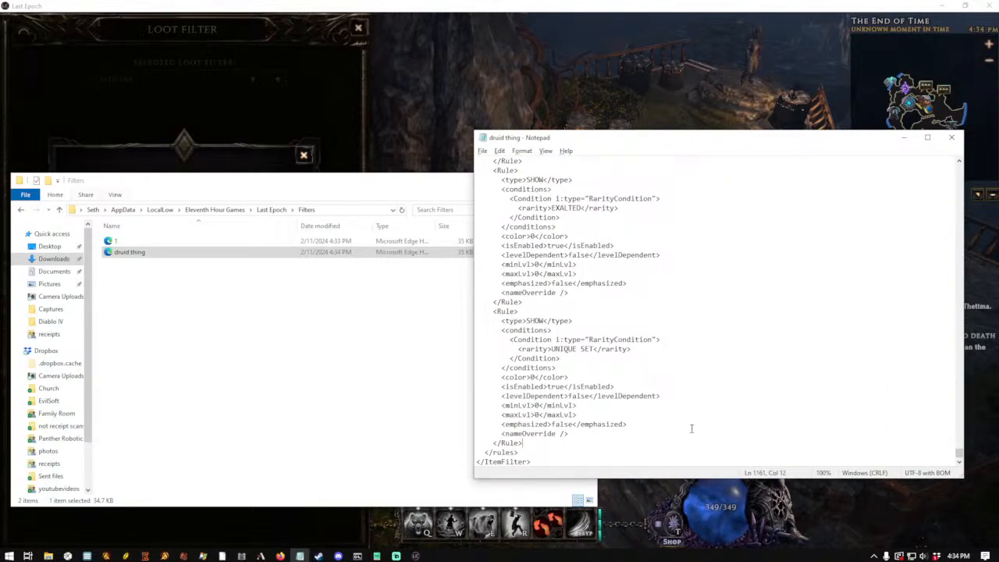
pyautogui.hotkey('ctrl', 'v')
pyautogui.hotkey('alt', 'f')
pyautogui.press('s')
# Switch to Last Epoch, select the druid thing loot filter, and review its merged rule list
pyautogui.click(283, 171)
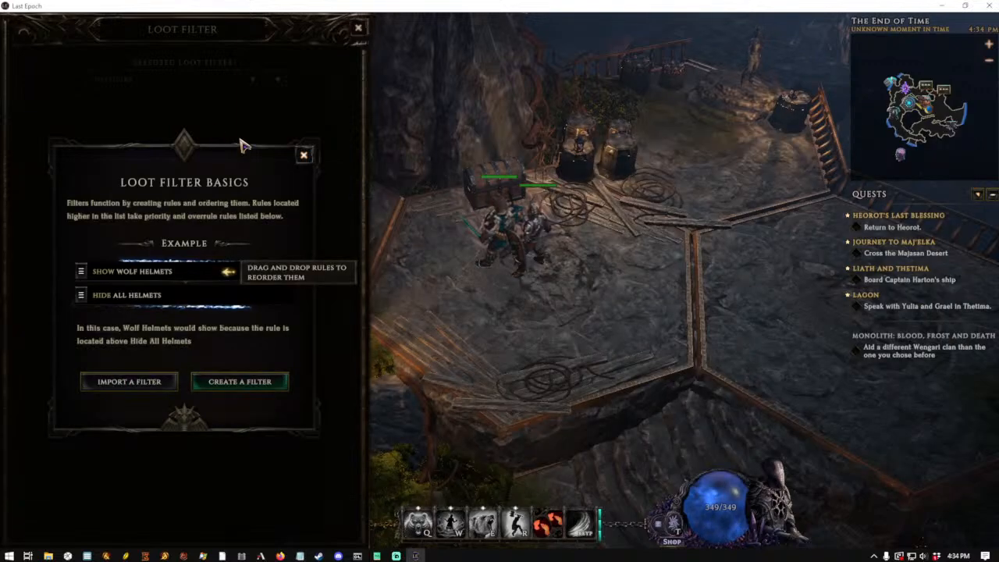
pyautogui.click(304, 155)
pyautogui.click(167, 81)
pyautogui.click(108, 139)
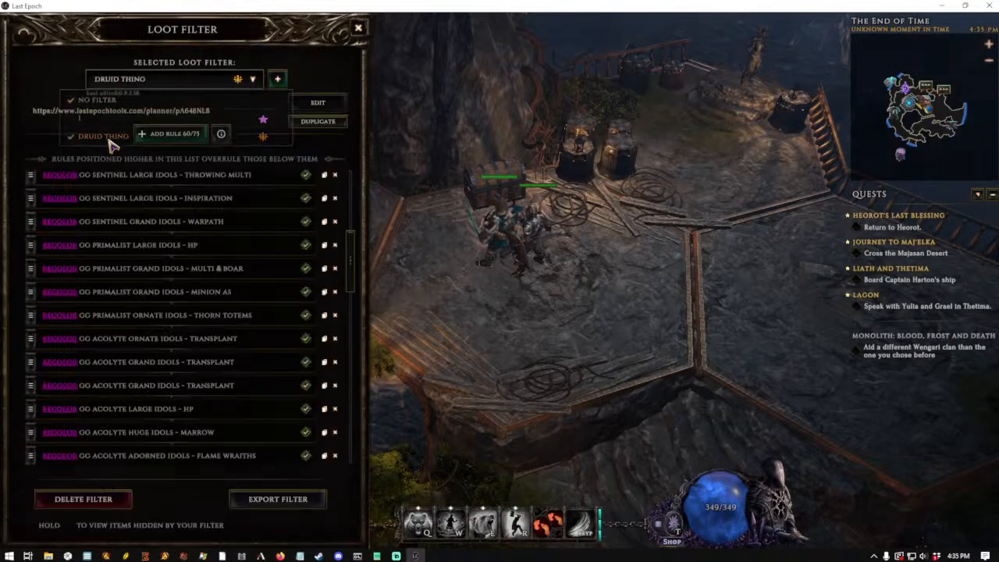
pyautogui.moveTo(359, 263); pyautogui.dragTo(313, 372)
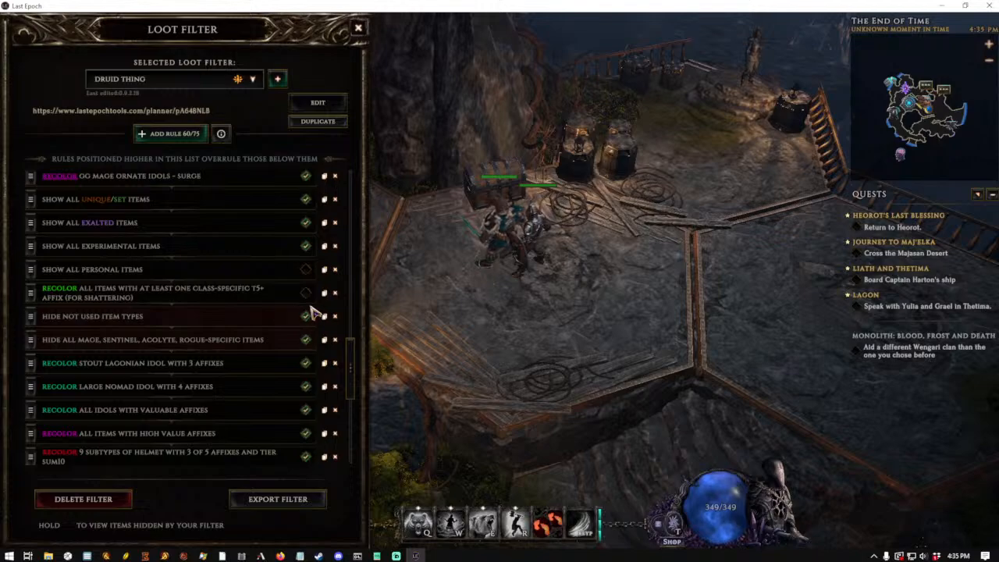
pyautogui.scroll(5, 311, 313)
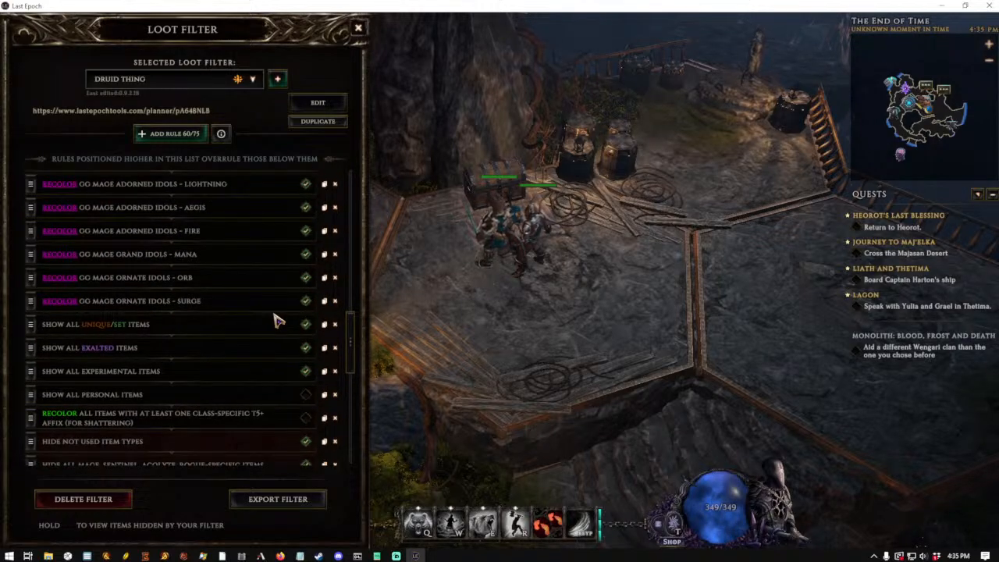
pyautogui.scroll(2, 278, 320)
pyautogui.scroll(-4, 279, 320)
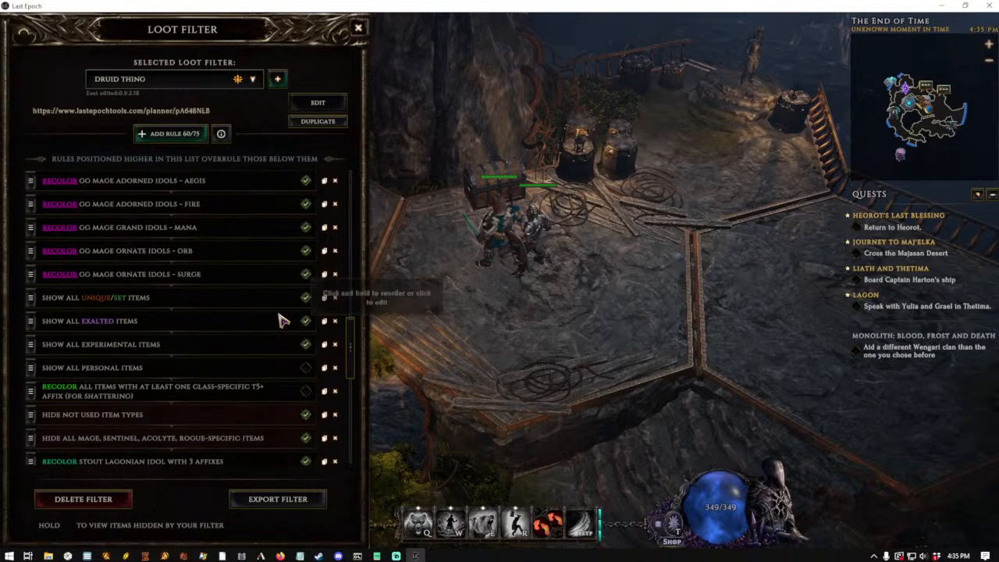
pyautogui.scroll(7, 281, 319)
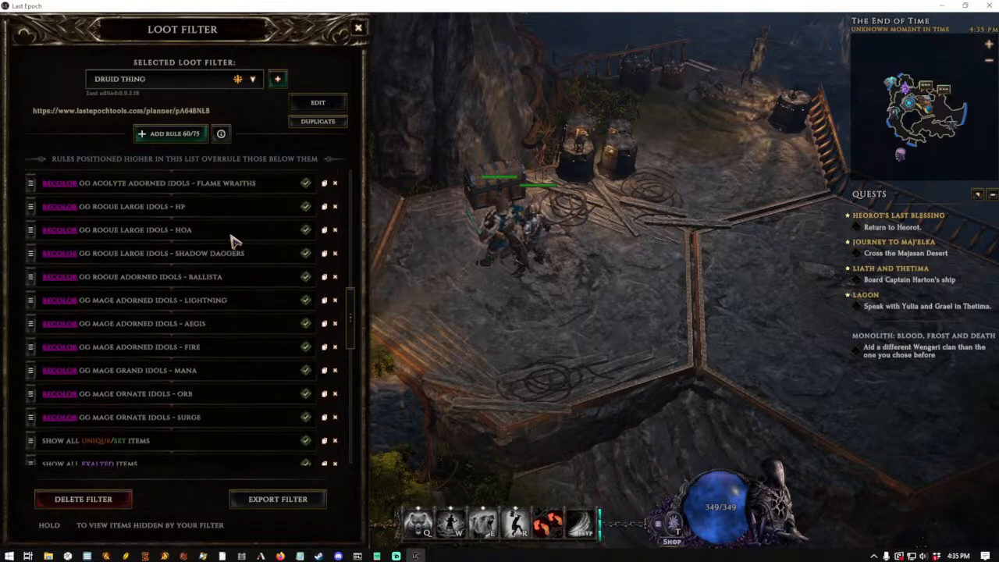
# Set the selected loot filter to No Filter and return to the end of the druid thing file in Notepad
pyautogui.click(231, 82)
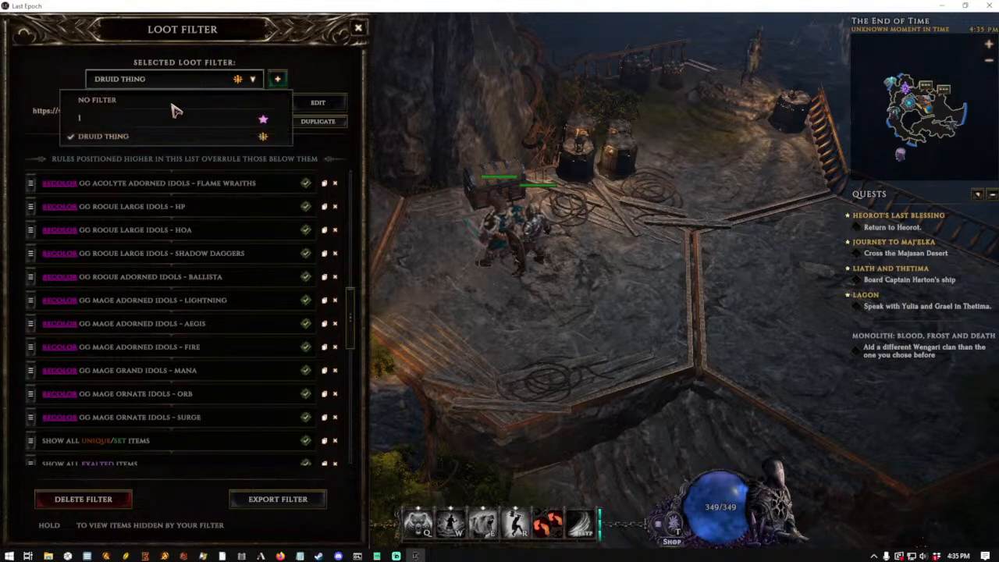
pyautogui.click(174, 117)
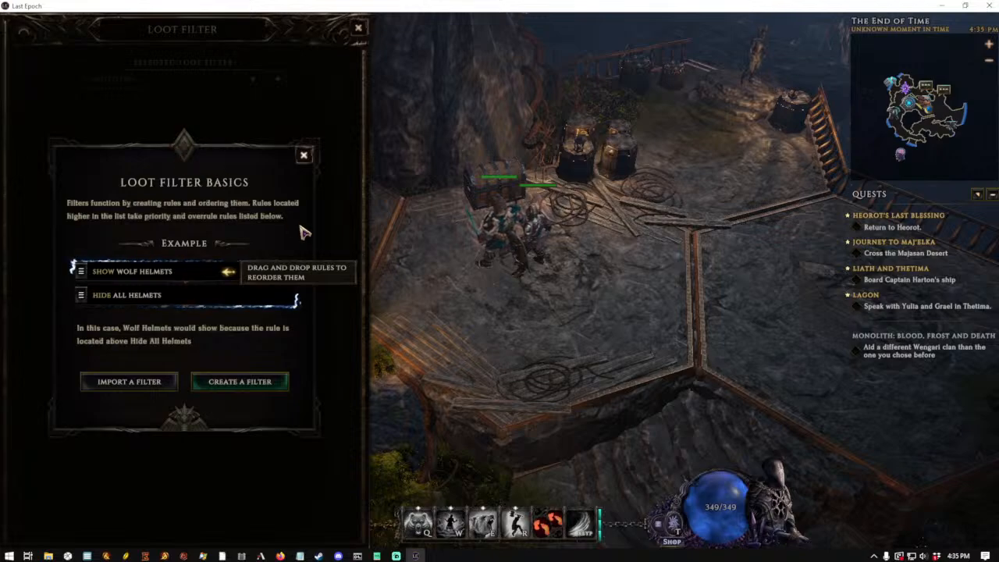
pyautogui.hotkey('alt', 'Tab')
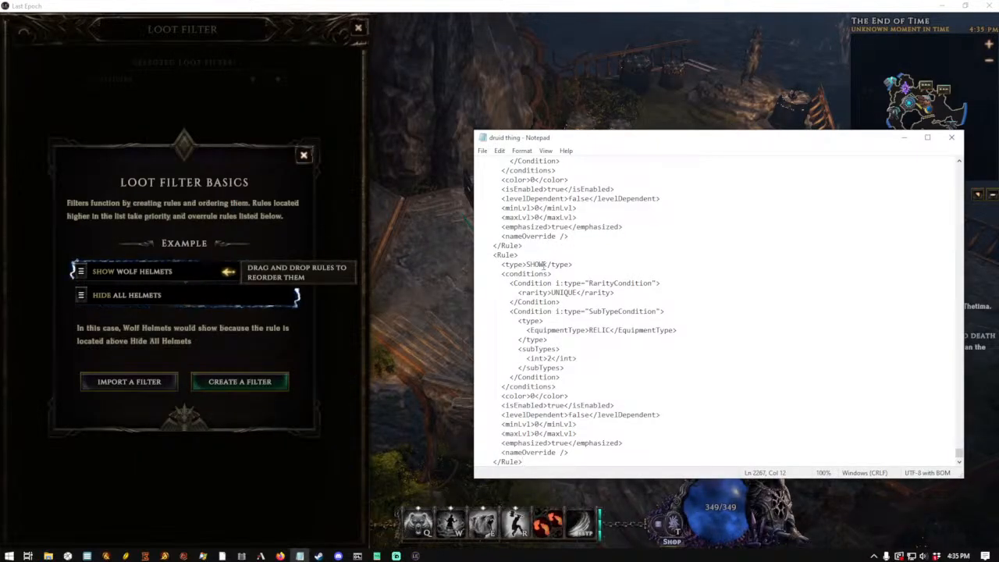
pyautogui.click(537, 265)
pyautogui.scroll(-1, 508, 258)
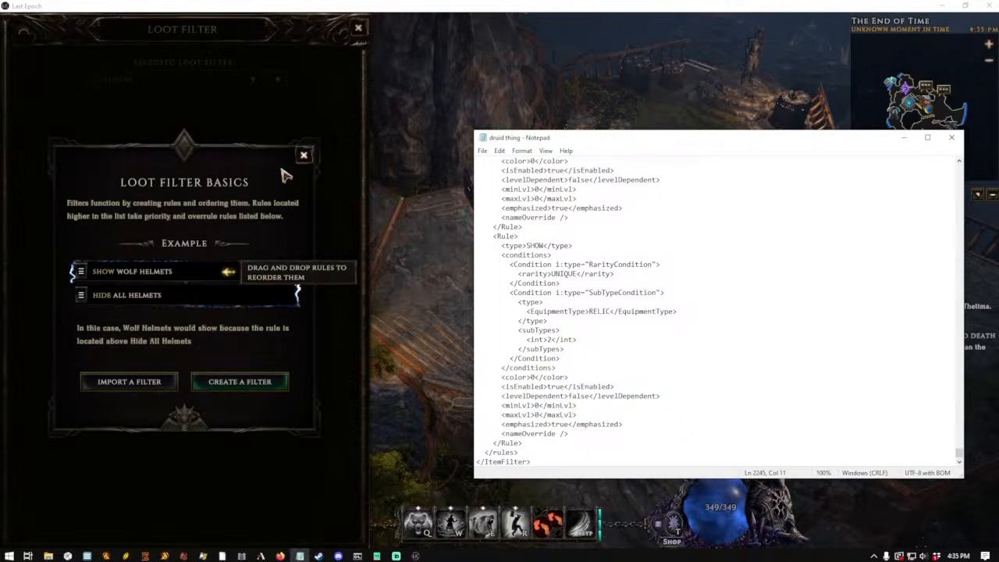
# Select the druid thing filter in Last Epoch again and rename its red "9 subtypes of helmet" recolor rule to XYZ
pyautogui.click(303, 154)
pyautogui.click(206, 82)
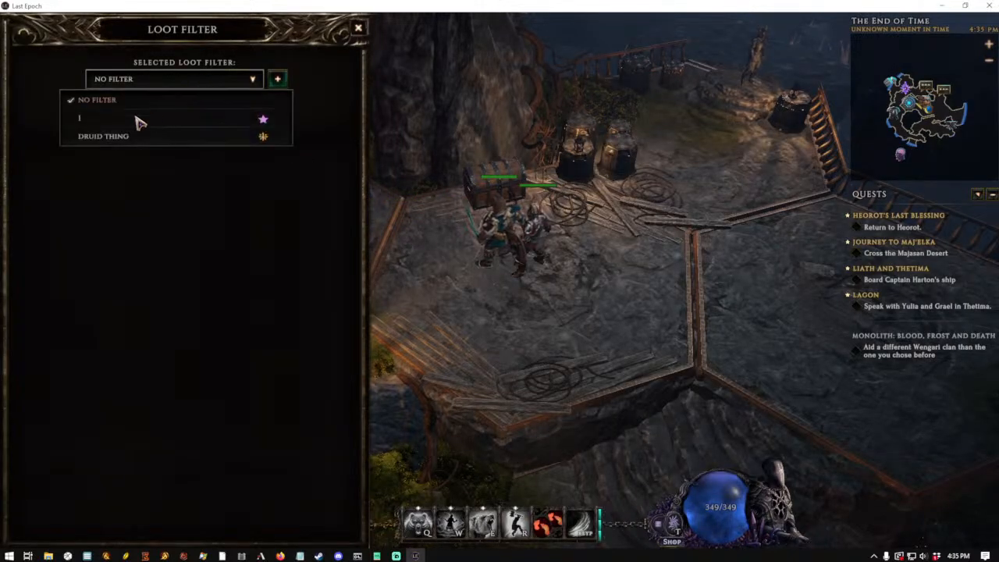
pyautogui.click(127, 141)
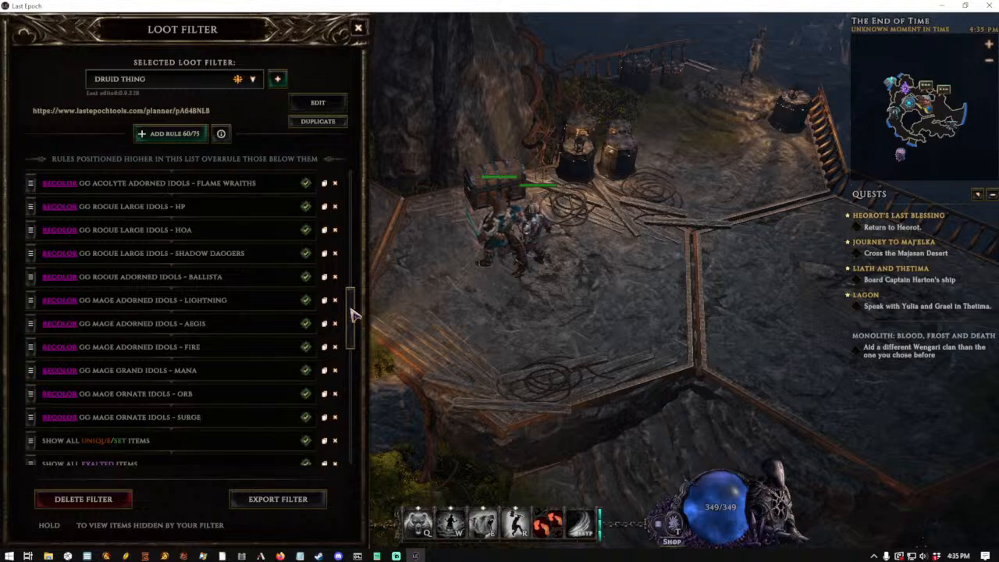
pyautogui.moveTo(351, 311); pyautogui.dragTo(334, 398)
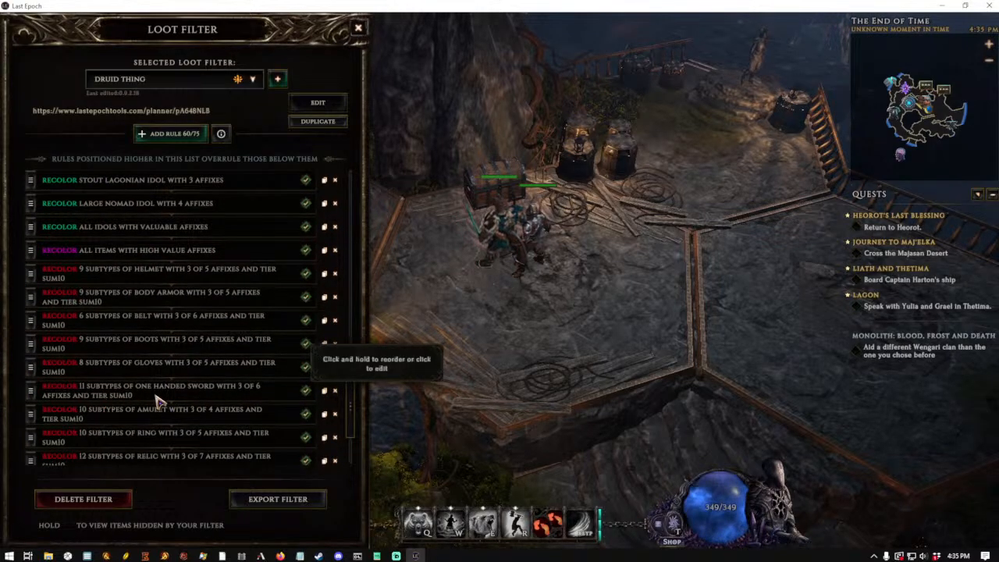
pyautogui.click(152, 281)
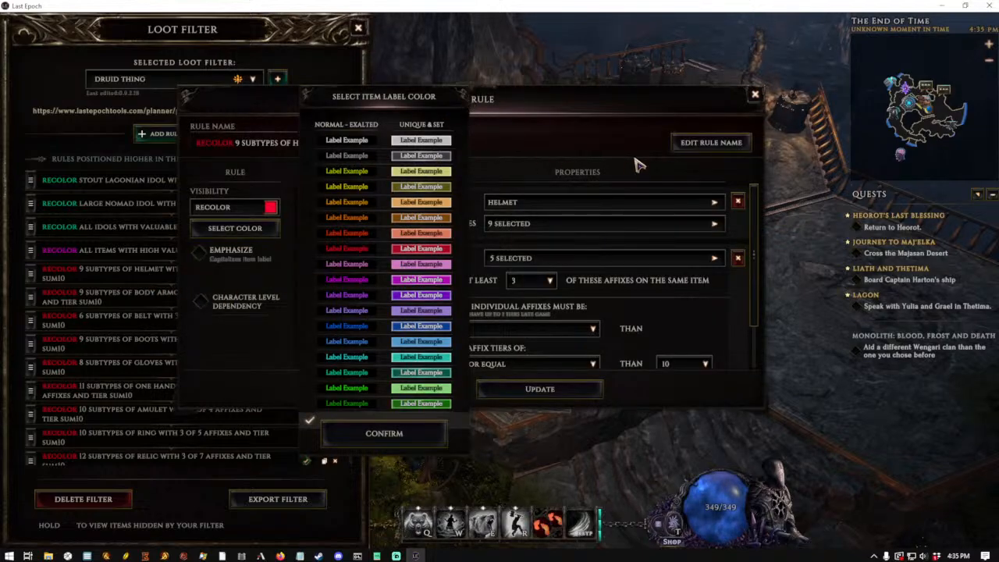
pyautogui.click(705, 146)
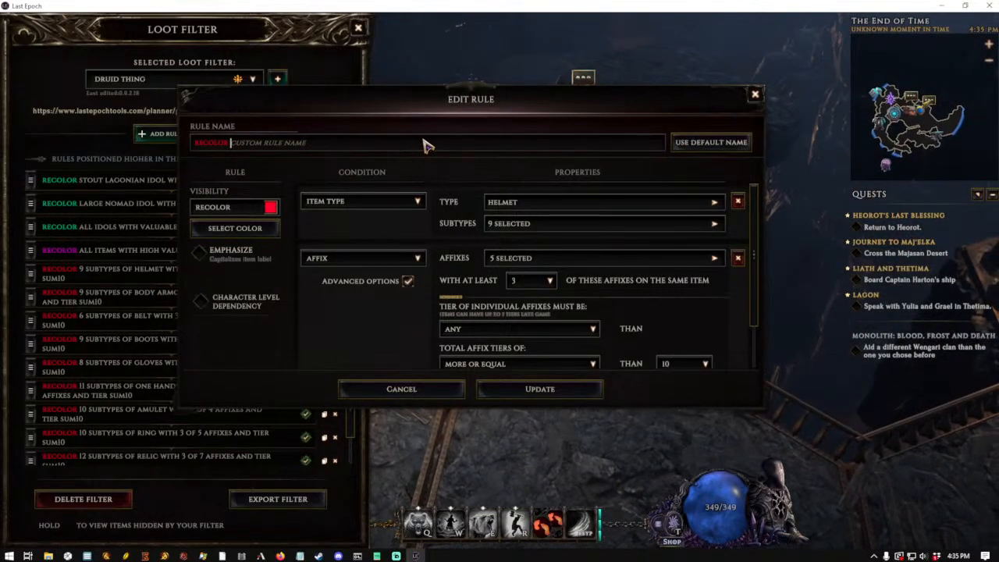
pyautogui.write('XYZ')
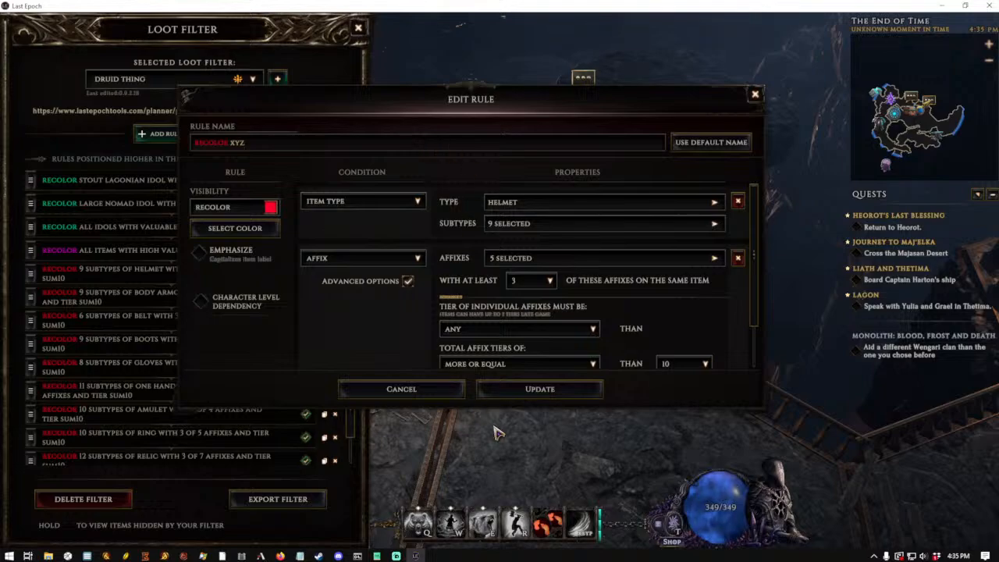
pyautogui.click(539, 391)
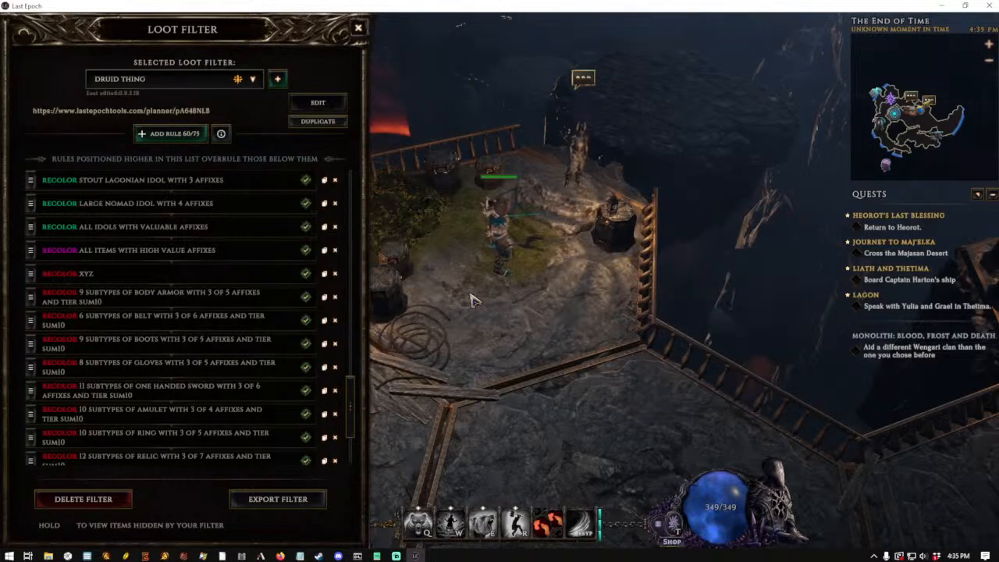
# Set the selected loot filter to No Filter and reopen the druid thing file from the Filters folder in Notepad
pyautogui.click(183, 83)
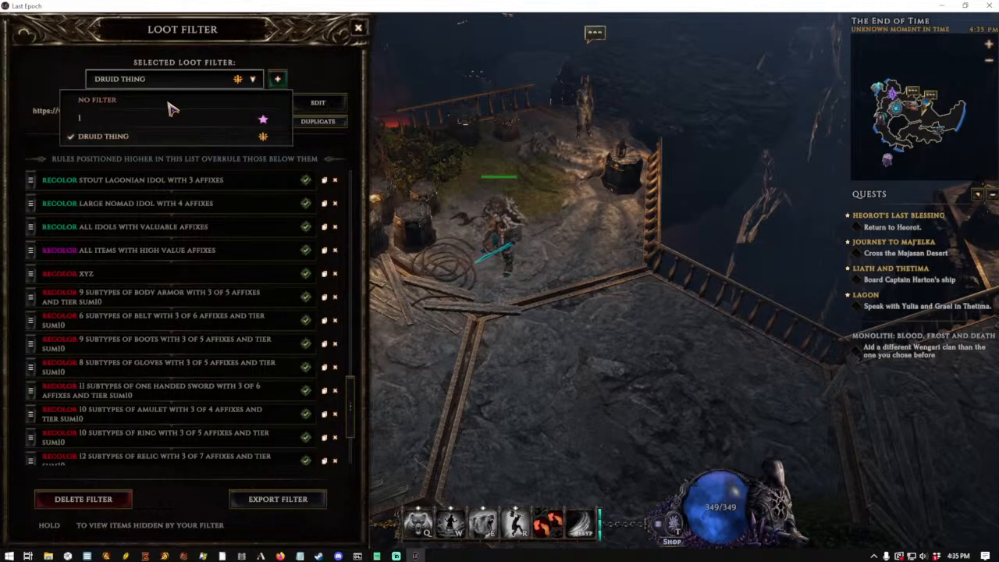
pyautogui.click(174, 103)
pyautogui.hotkey('alt', 'Tab')
pyautogui.click(695, 311)
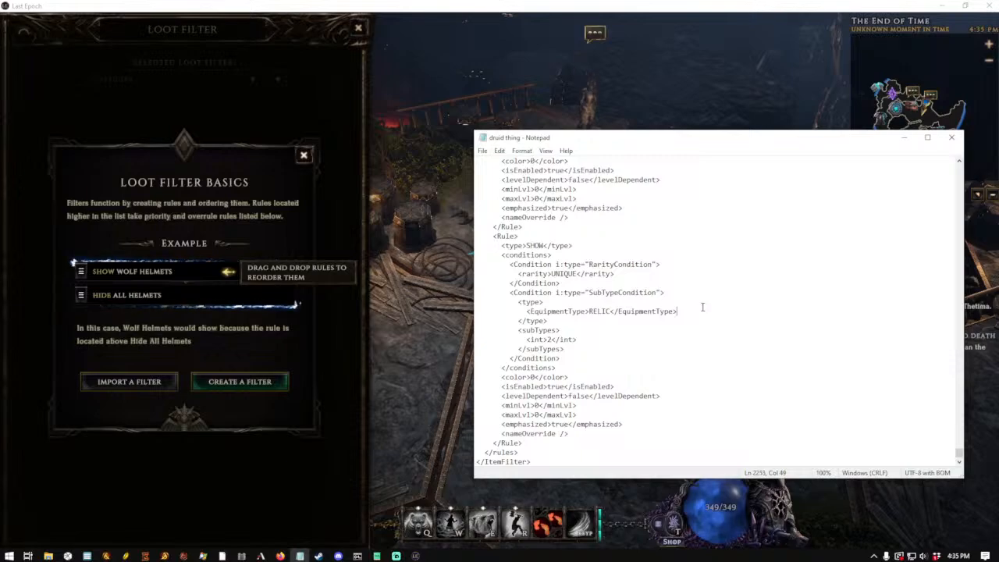
pyautogui.hotkey('alt', 'Tab')
pyautogui.hotkey('alt', 'Tab')
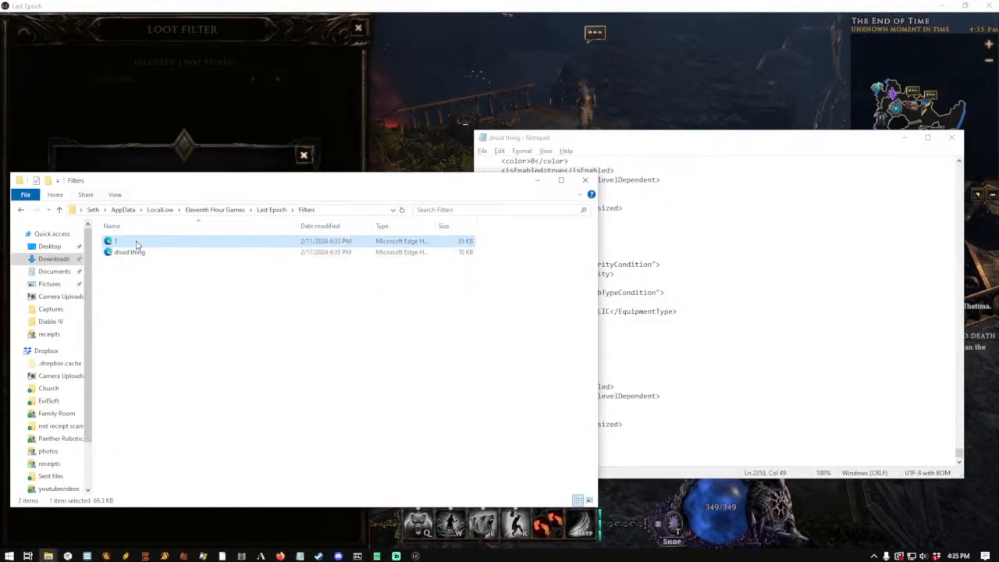
pyautogui.moveTo(136, 257); pyautogui.dragTo(658, 305)
pyautogui.click(749, 246)
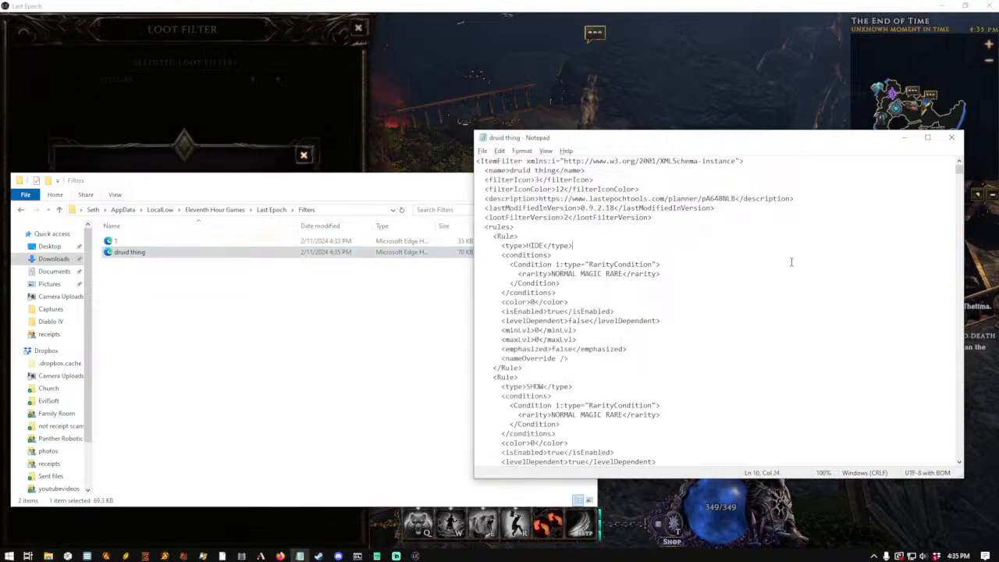
# Search the druid thing file for "xyz" to locate the renamed helmet rule
pyautogui.hotkey('ctrl', 'f')
pyautogui.write('xyz')
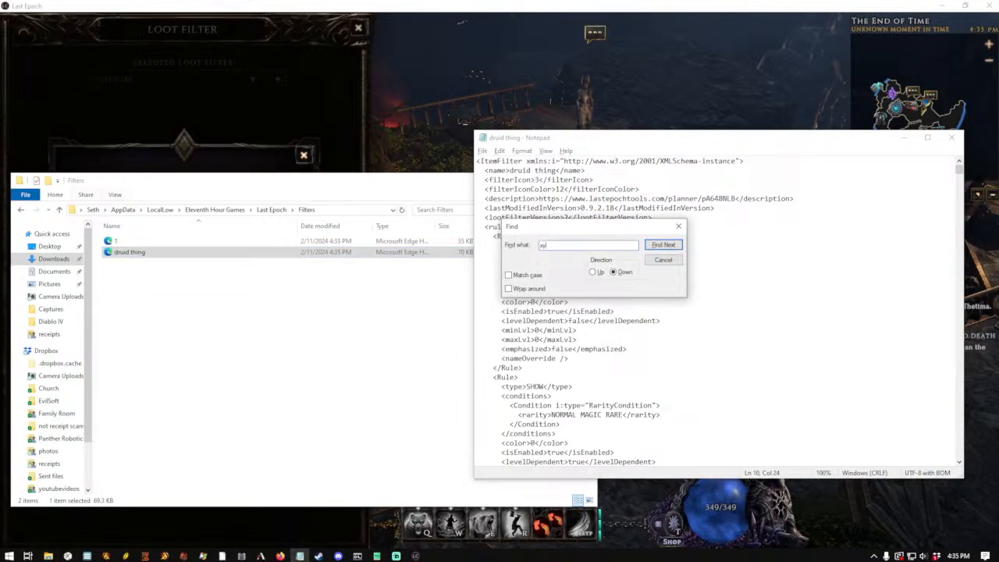
pyautogui.press('Return')
pyautogui.click(662, 260)
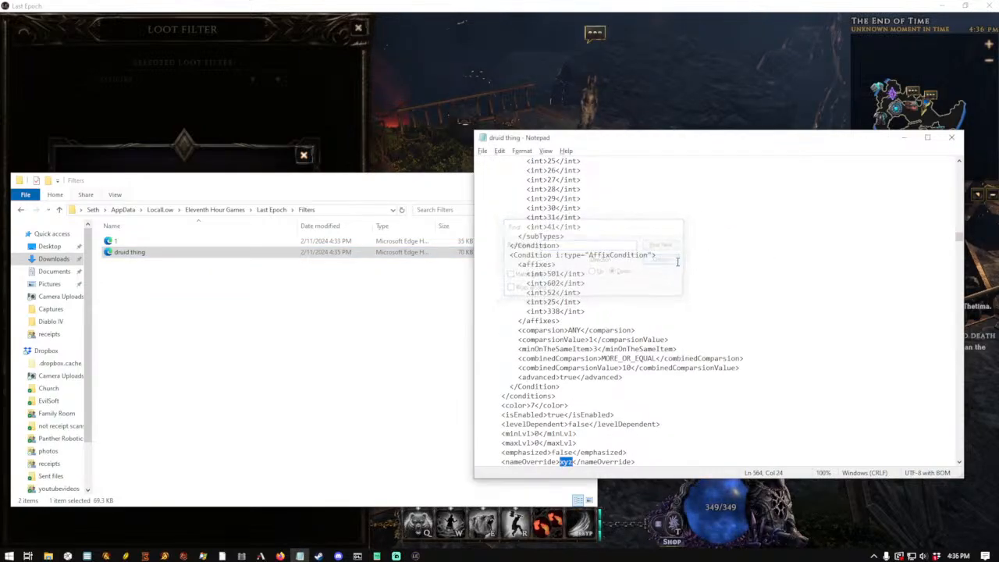
# Examine the affix IDs in the "All items with high value affixes" rule and in the neighbouring xyz rule
pyautogui.scroll(-3, 709, 314)
pyautogui.scroll(-6, 707, 304)
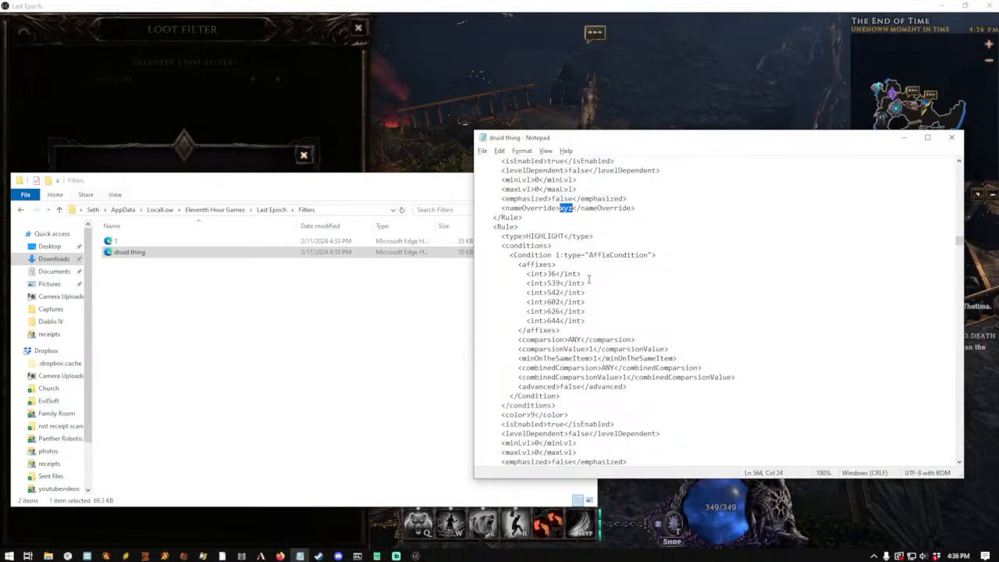
pyautogui.moveTo(518, 273); pyautogui.dragTo(591, 320)
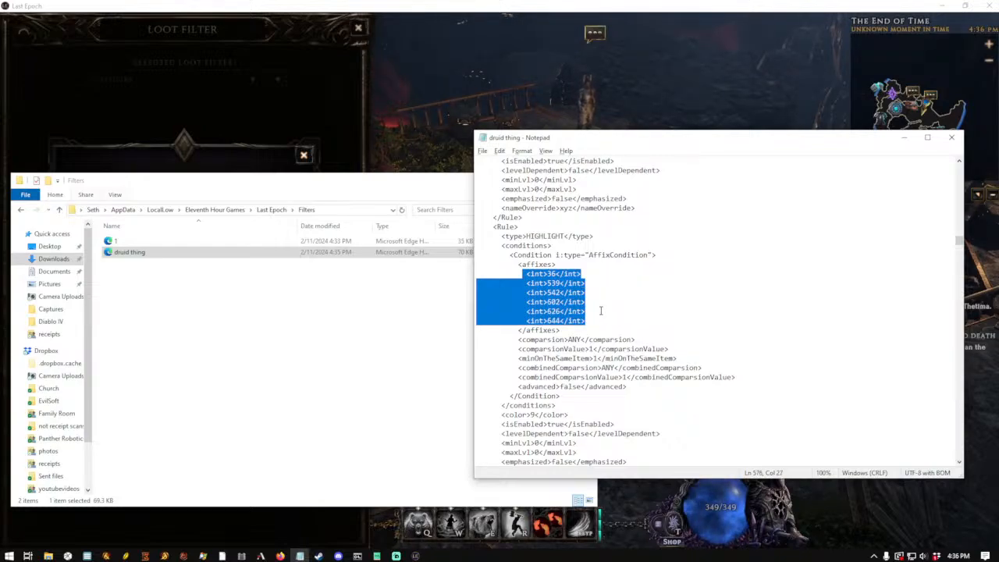
pyautogui.click(637, 326)
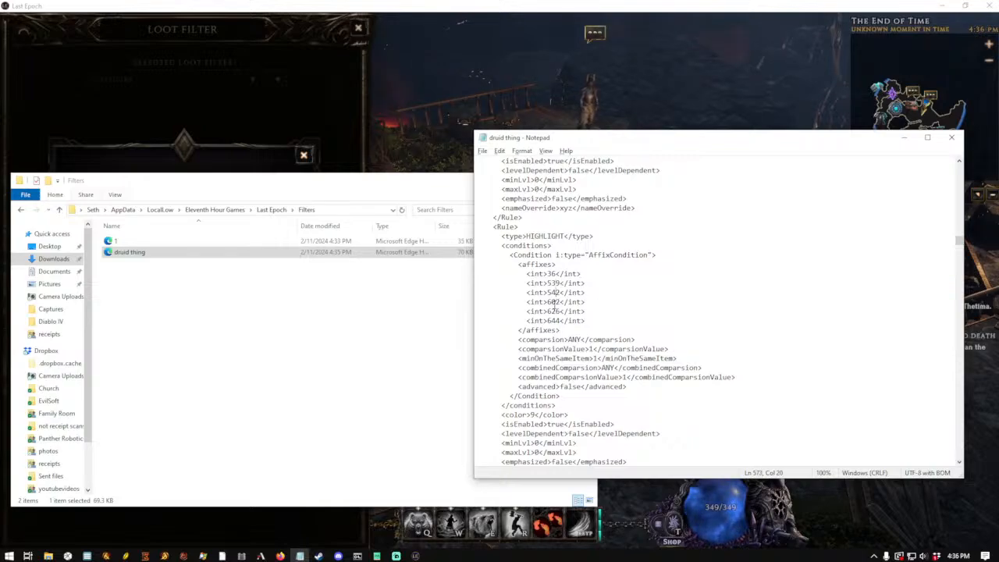
pyautogui.scroll(-4, 633, 318)
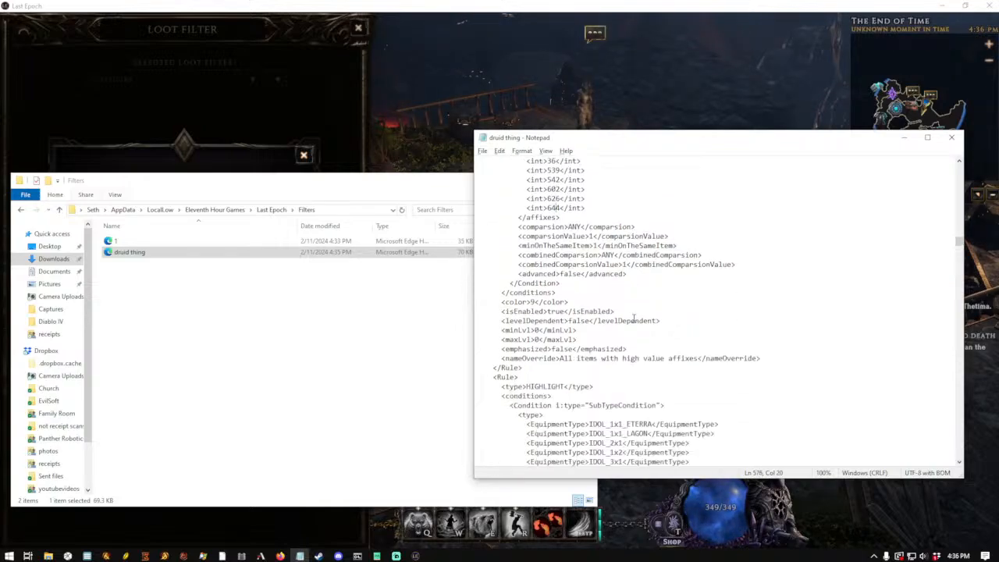
pyautogui.scroll(3, 633, 317)
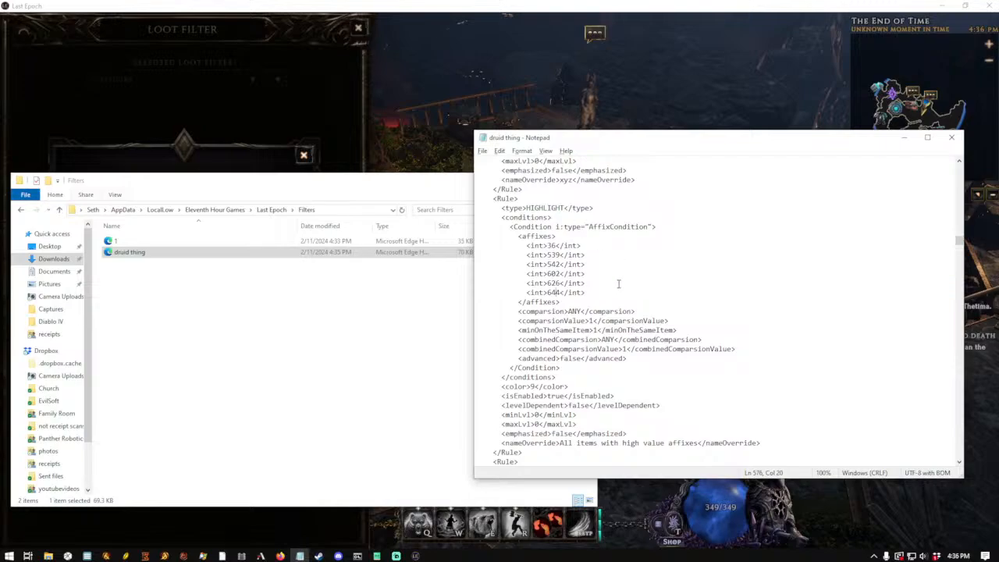
pyautogui.scroll(-3, 622, 288)
pyautogui.scroll(6, 622, 288)
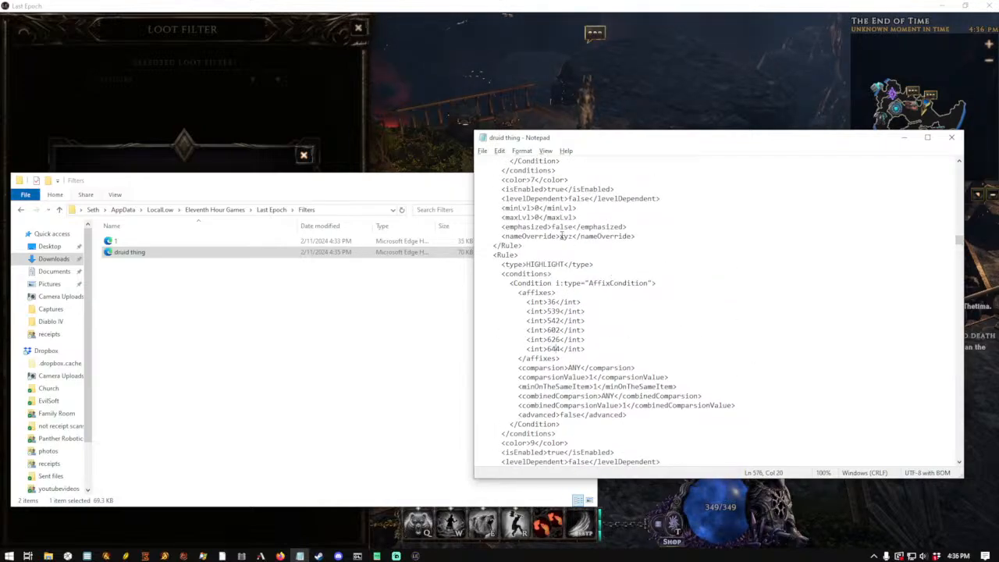
pyautogui.scroll(6, 573, 244)
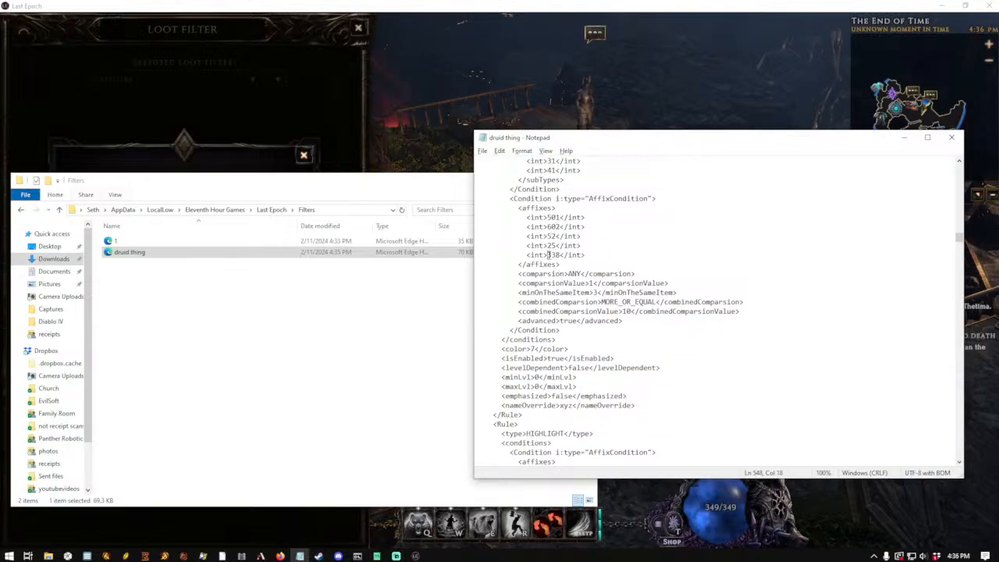
# Copy affix lines 36, 539, 542, 602, 626 and 644 from the high value affixes rule into the xyz rule after affix 338
pyautogui.scroll(-4, 622, 339)
pyautogui.moveTo(525, 358); pyautogui.dragTo(609, 404)
pyautogui.hotkey('ctrl', 'c')
pyautogui.scroll(5, 609, 361)
pyautogui.click(606, 326)
pyautogui.scroll(2, 605, 309)
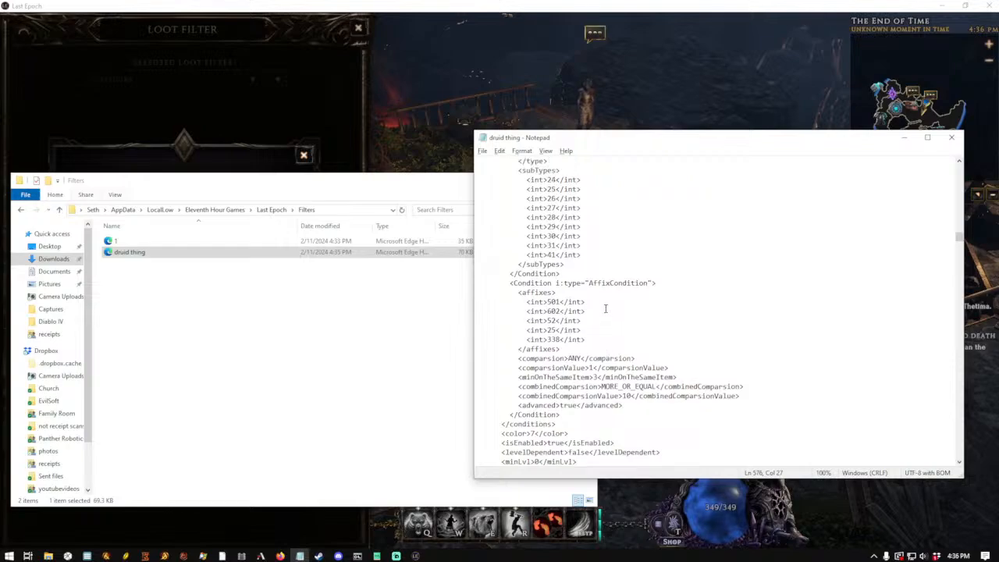
pyautogui.press('Return')
pyautogui.hotkey('ctrl', 'v')
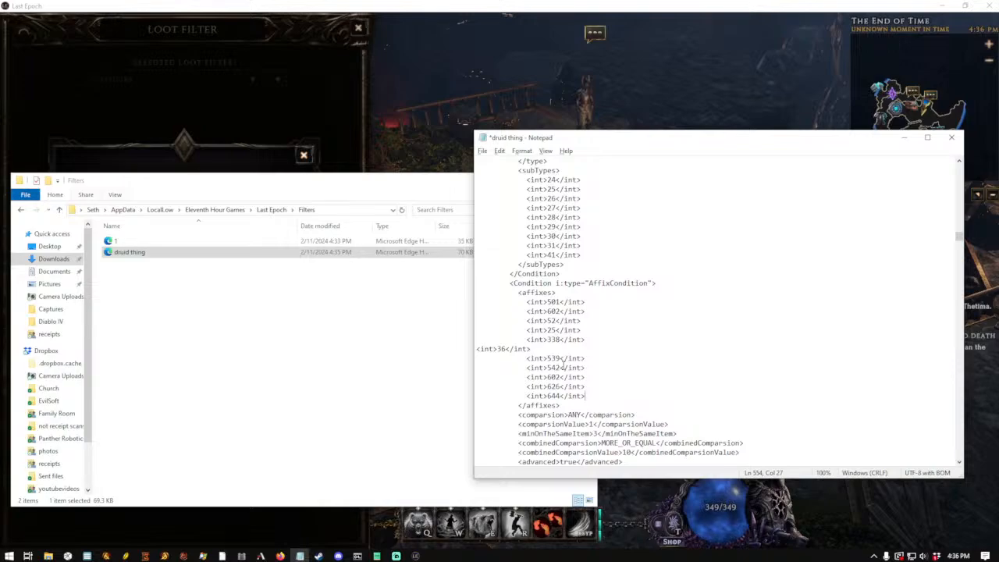
# Save the edited druid thing file and close its Notepad window
pyautogui.hotkey('alt', 'f')
pyautogui.press('s')
pyautogui.click(951, 138)
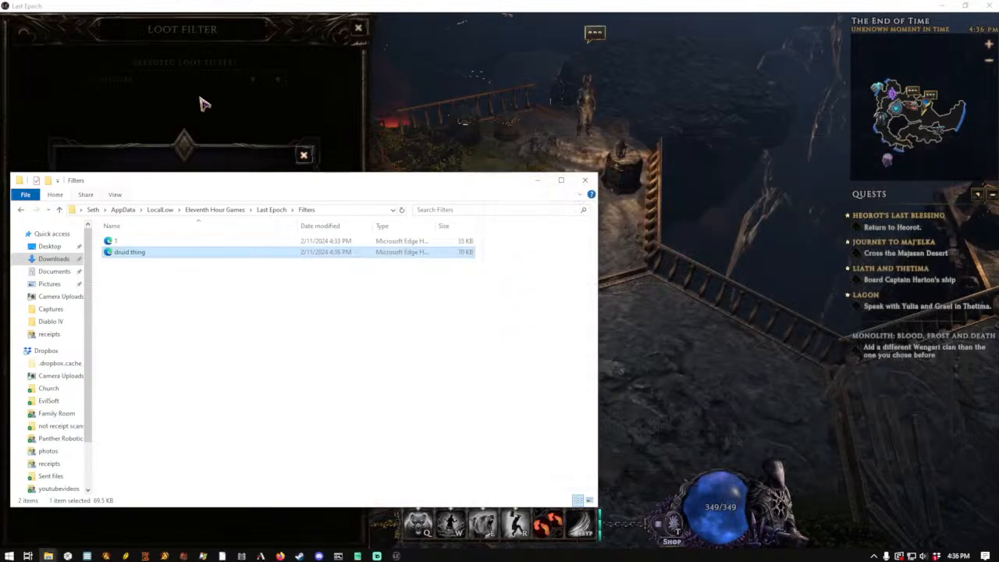
# Switch to Last Epoch, load the Druid Thing loot filter and open its xyz rule for editing
pyautogui.click(211, 107)
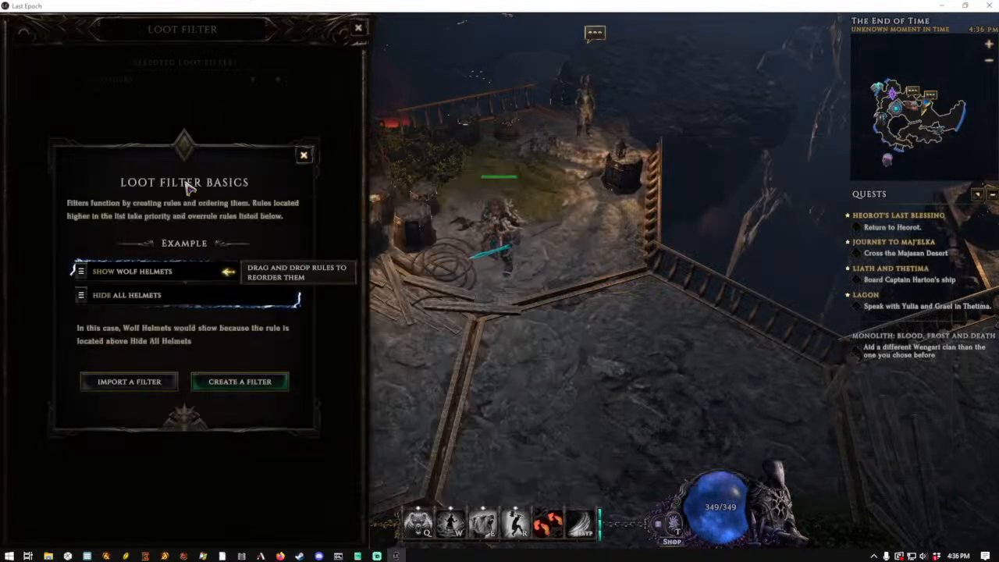
pyautogui.click(304, 155)
pyautogui.click(158, 88)
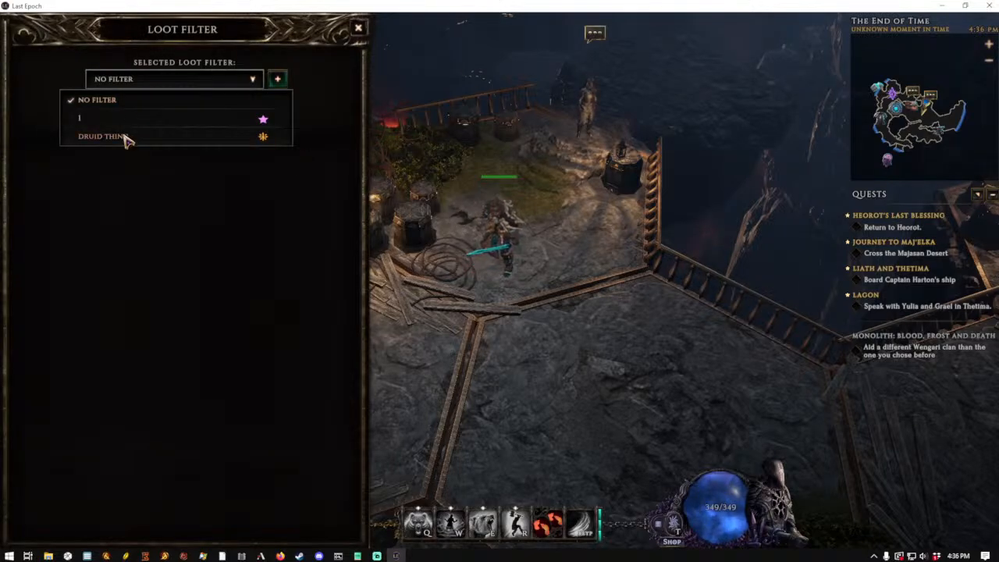
pyautogui.click(122, 137)
pyautogui.click(133, 278)
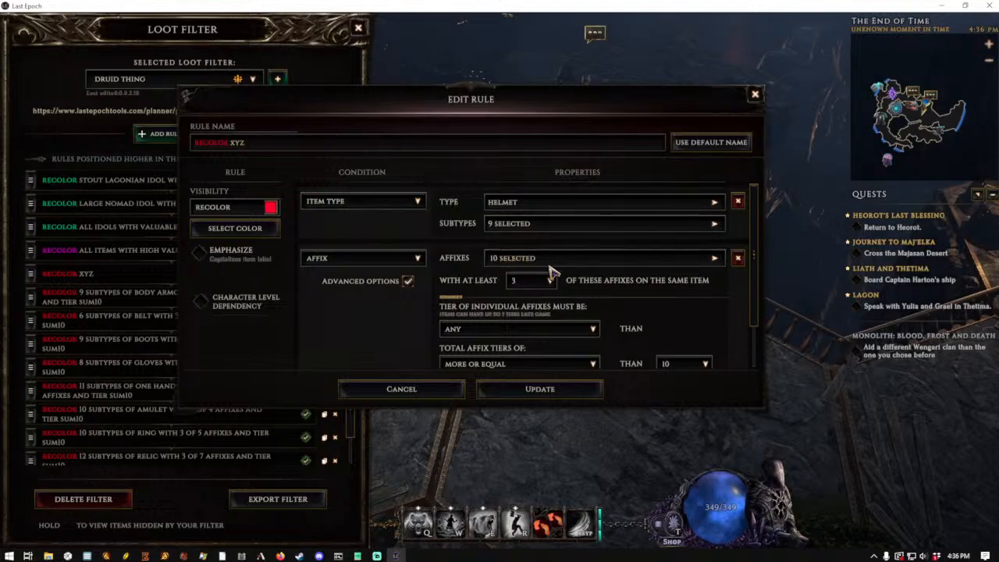
# Open the druid thing filter file from the Filters folder in Notepad
pyautogui.hotkey('alt', 'Tab')
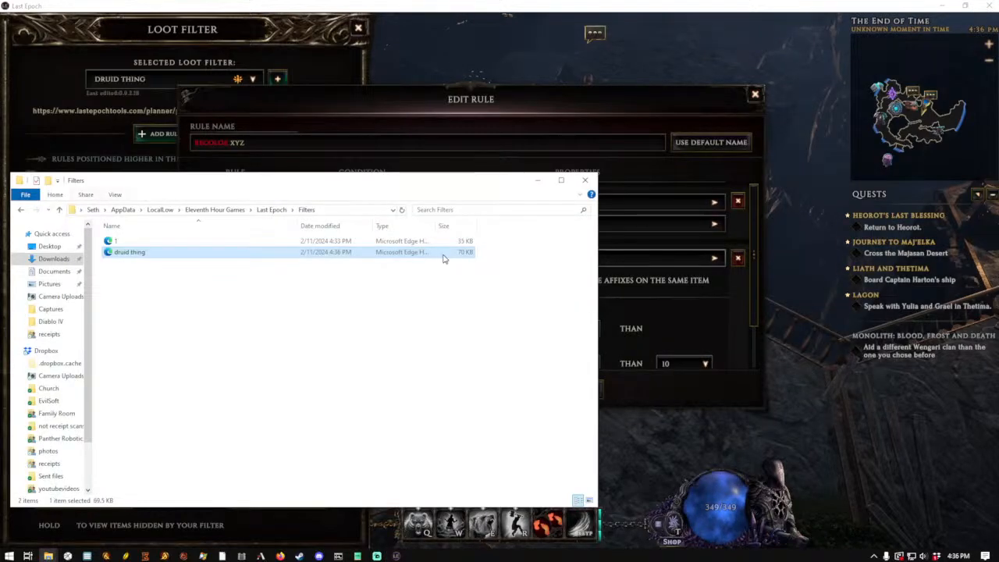
pyautogui.hotkey('alt', 'Tab')
pyautogui.hotkey('alt', 'Tab')
pyautogui.hotkey('alt', 'shift', 'Tab')
pyautogui.hotkey('alt', 'shift', 'Tab')
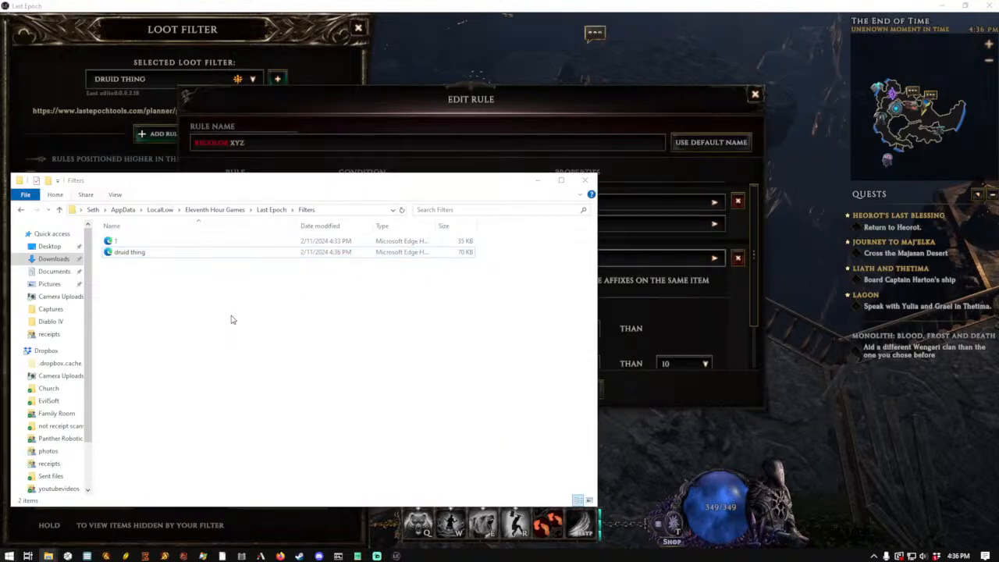
pyautogui.press('super')
pyautogui.write('no')
pyautogui.click(142, 270)
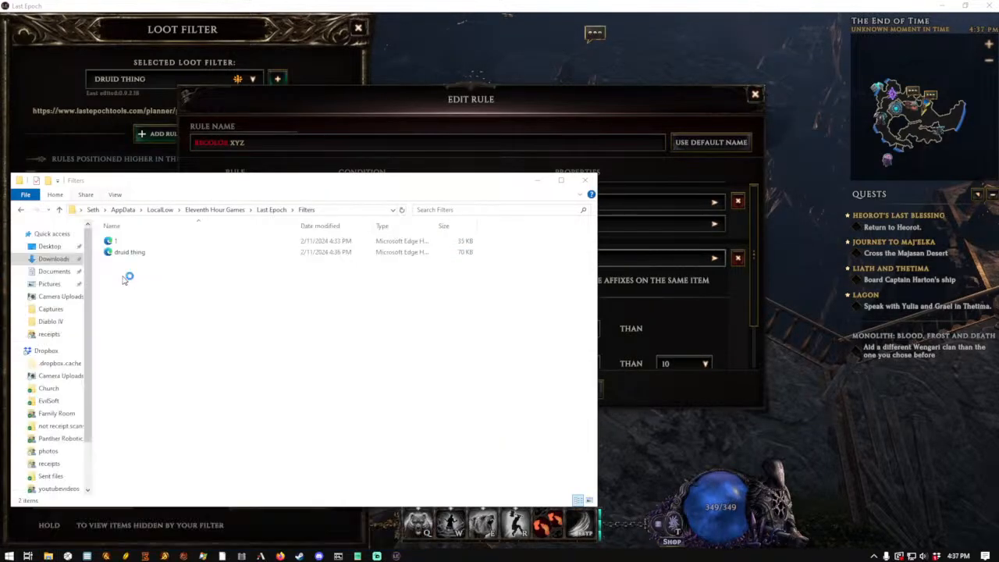
pyautogui.moveTo(144, 251); pyautogui.dragTo(775, 246)
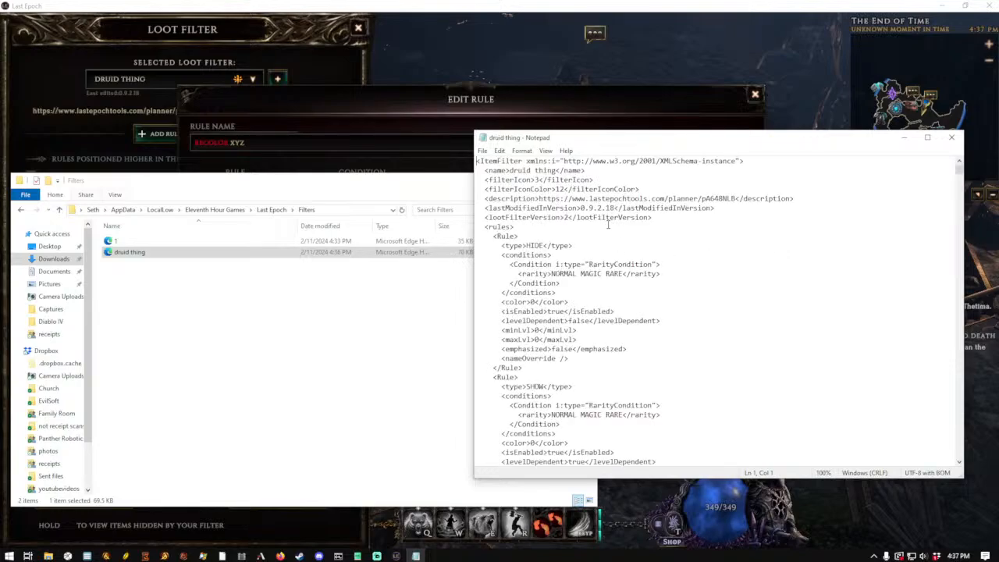
# Search the file for "xyz" and examine that rule's affix IDs
pyautogui.hotkey('ctrl', 'f')
pyautogui.write('xyz')
pyautogui.press('Return')
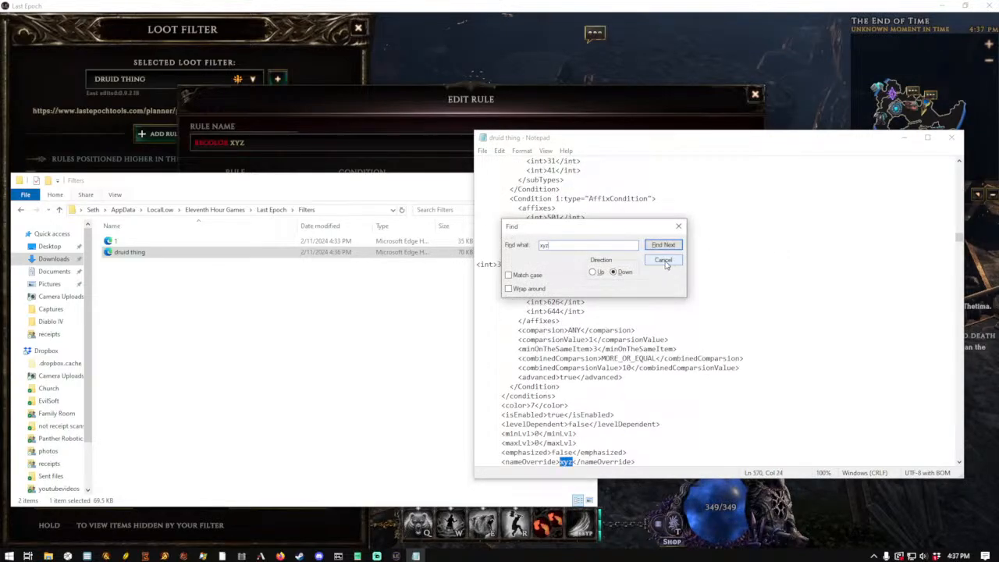
pyautogui.click(663, 260)
pyautogui.scroll(-8, 692, 288)
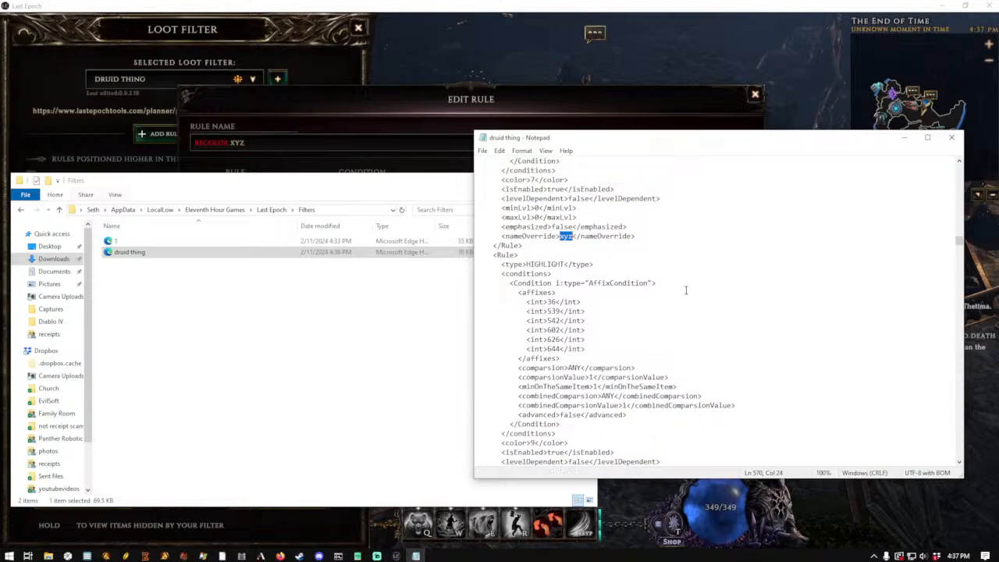
pyautogui.scroll(9, 686, 290)
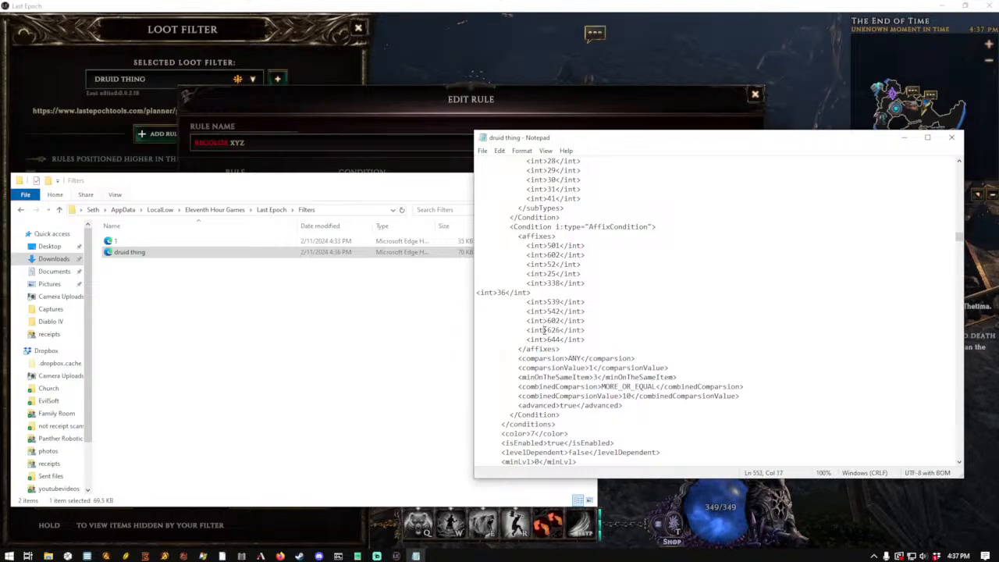
# In Last Epoch, add the All Attributes affix to the xyz helmet rule and update the rule
pyautogui.hotkey('alt', 'Tab')
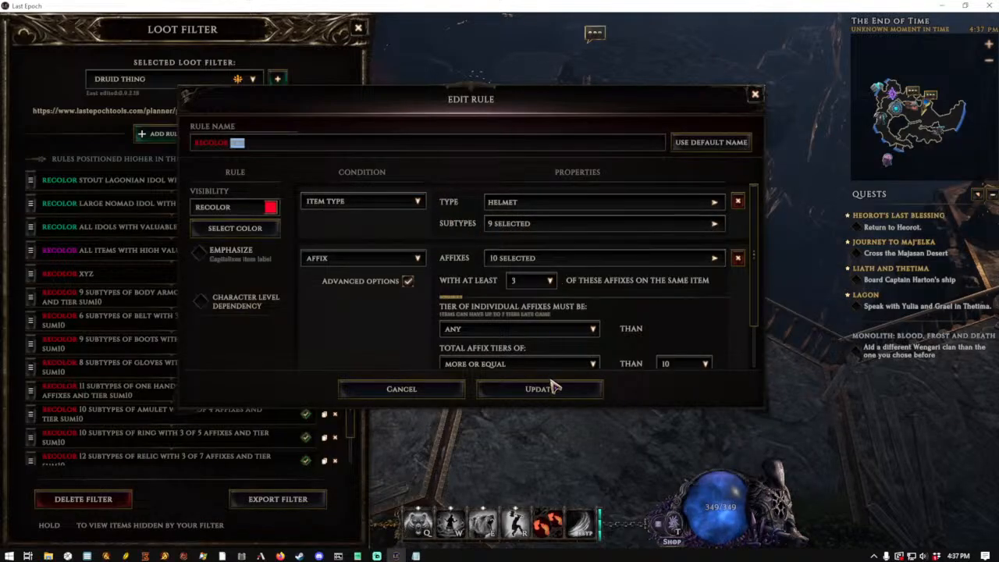
pyautogui.click(549, 262)
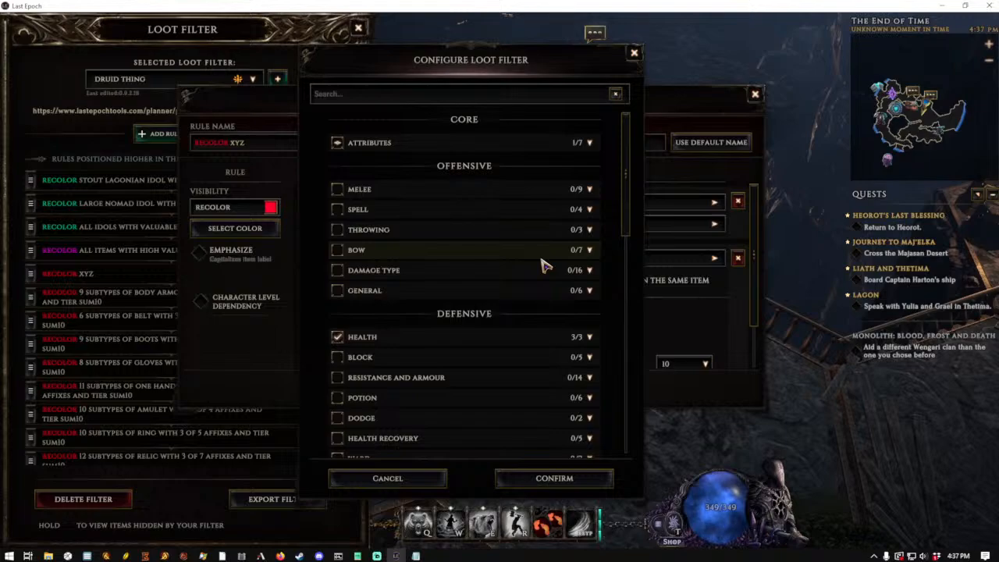
pyautogui.click(380, 144)
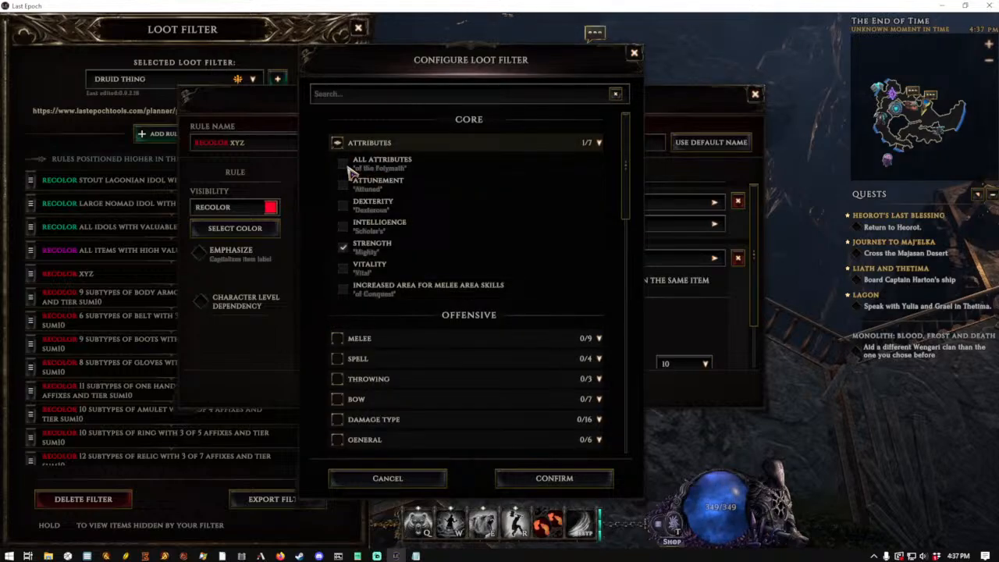
pyautogui.click(344, 164)
pyautogui.click(552, 477)
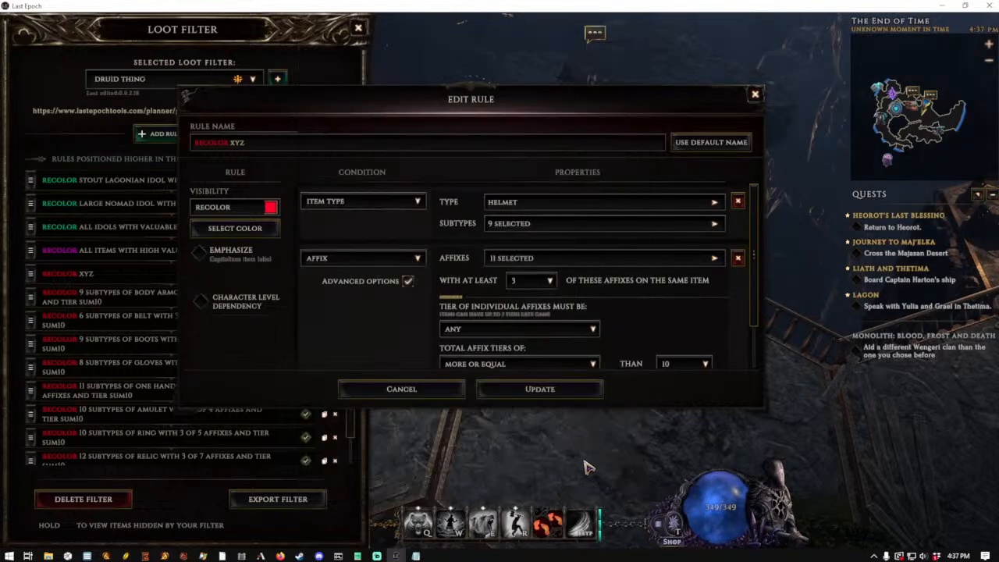
pyautogui.click(580, 400)
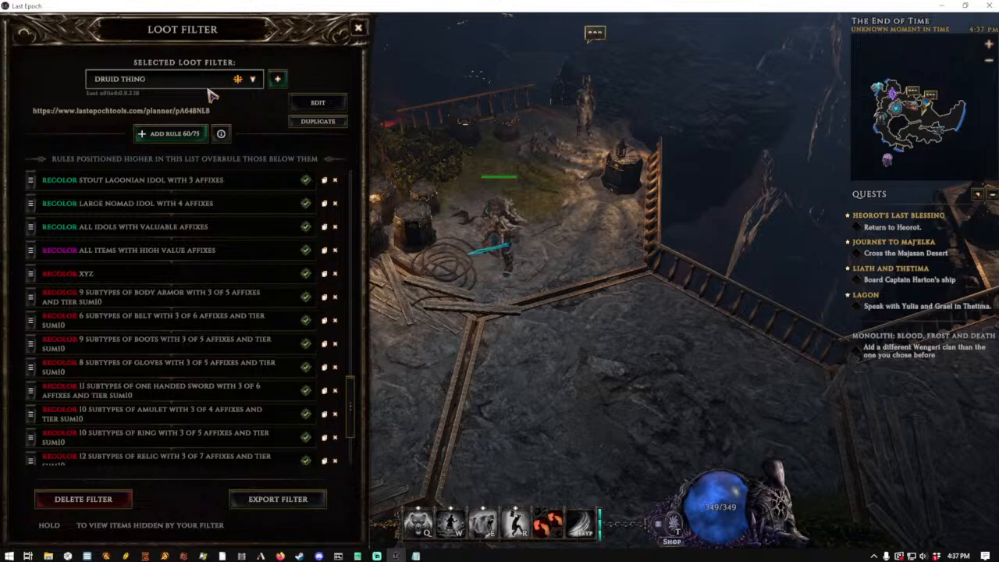
# Reload the druid thing file in Notepad, find the xyz rule again and examine its affix list
pyautogui.hotkey('alt', 'Tab')
pyautogui.hotkey('alt', 'Tab')
pyautogui.press('Tab')
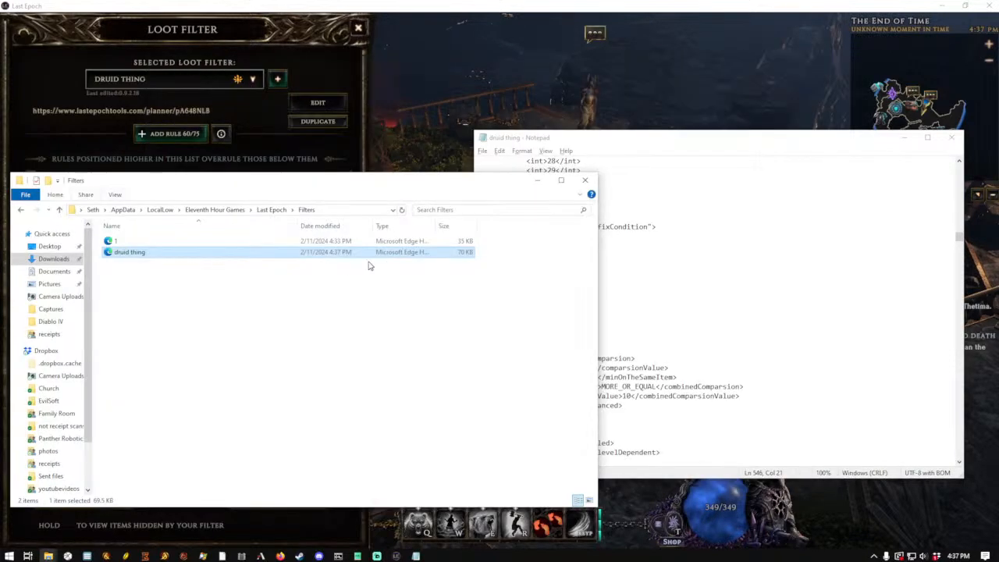
pyautogui.scroll(20, 651, 308)
pyautogui.click(700, 222)
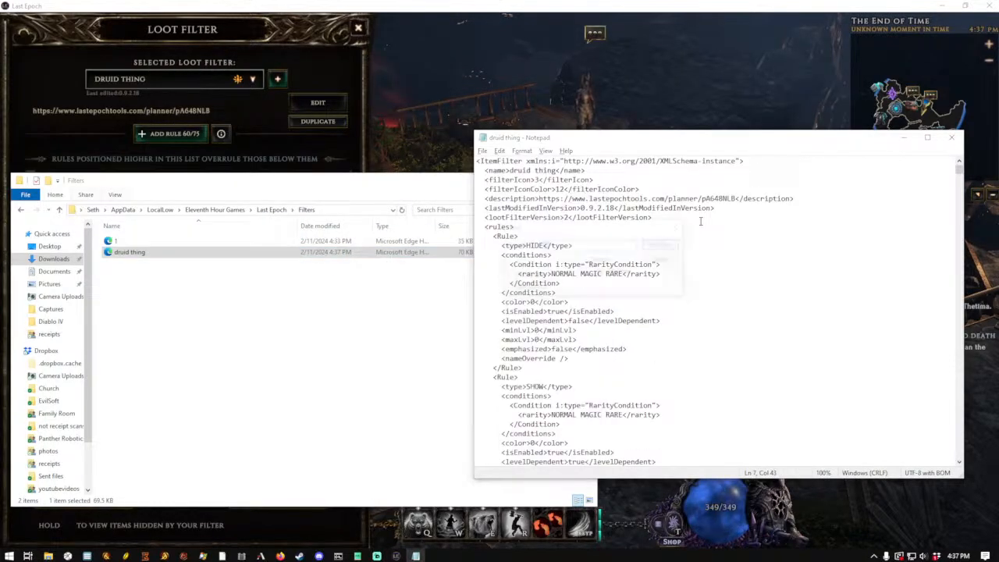
pyautogui.hotkey('ctrl', 'f')
pyautogui.press('Return')
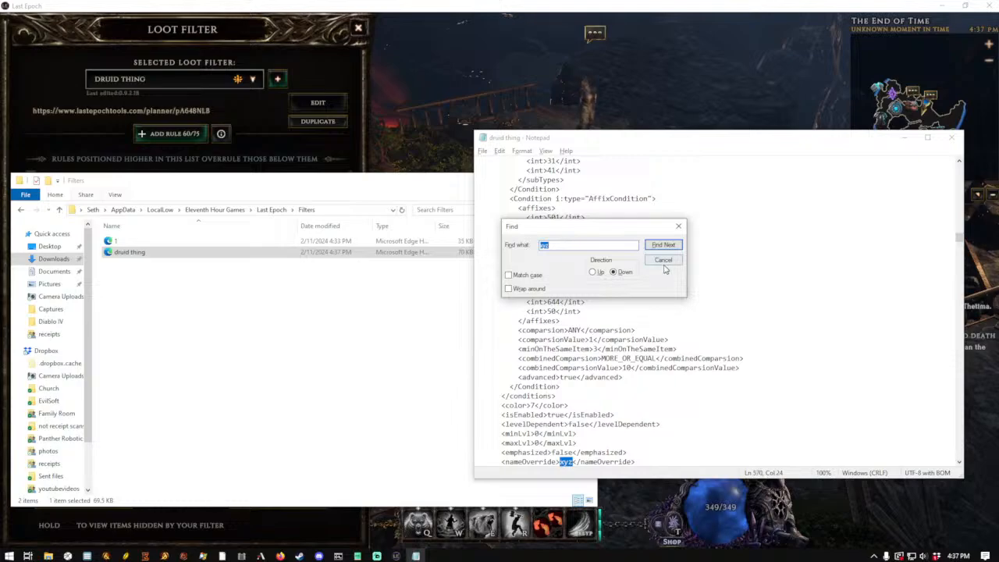
pyautogui.click(664, 260)
pyautogui.scroll(-4, 713, 258)
pyautogui.scroll(2, 640, 300)
pyautogui.scroll(2, 641, 300)
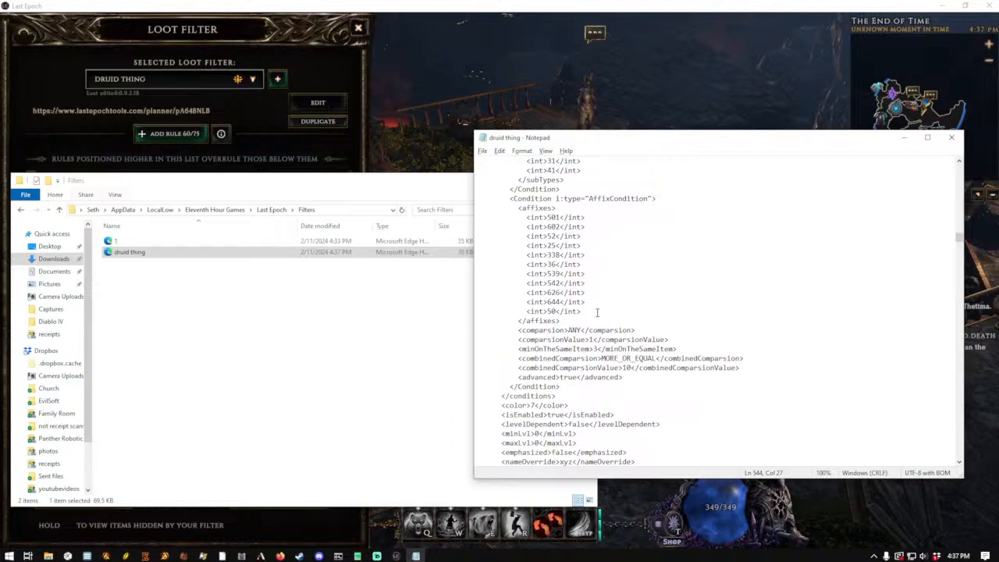
# Delete the tier sum 8 helmet and body armor rules, 7-affix relic rule, level 5 show rule, and normal/magic/rare hide rule in Last Epoch
pyautogui.click(277, 147)
pyautogui.scroll(-3, 286, 281)
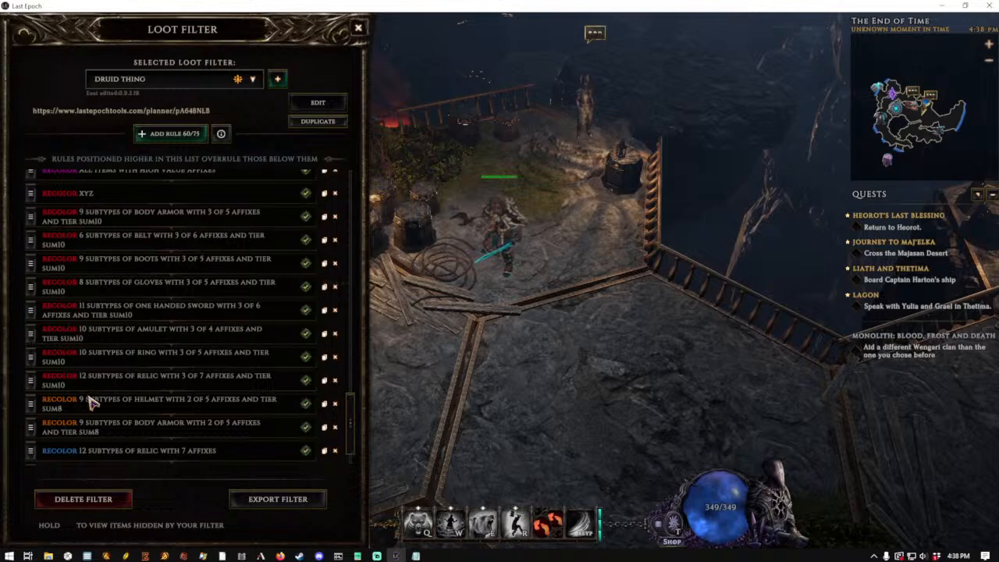
pyautogui.click(336, 408)
pyautogui.click(337, 410)
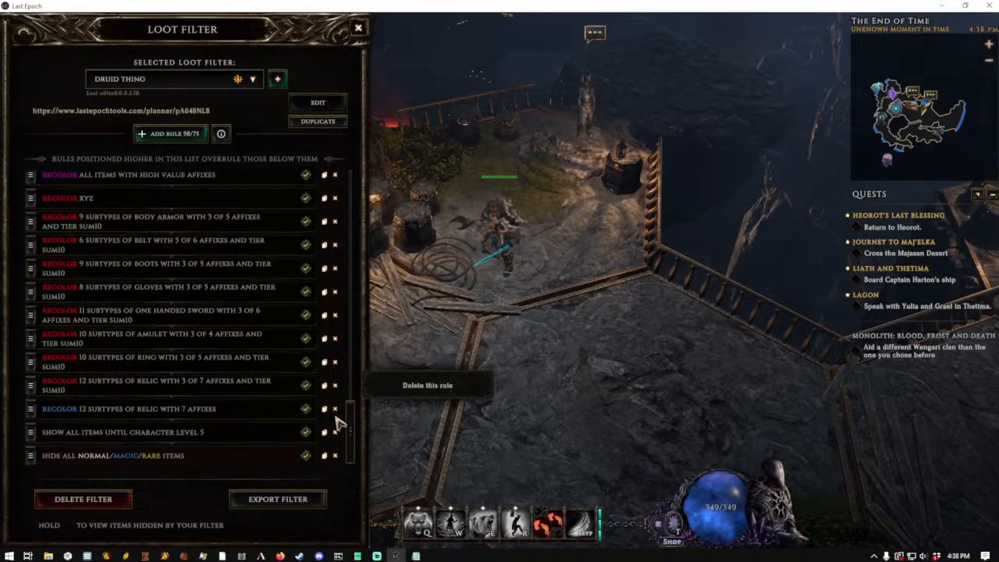
pyautogui.click(336, 410)
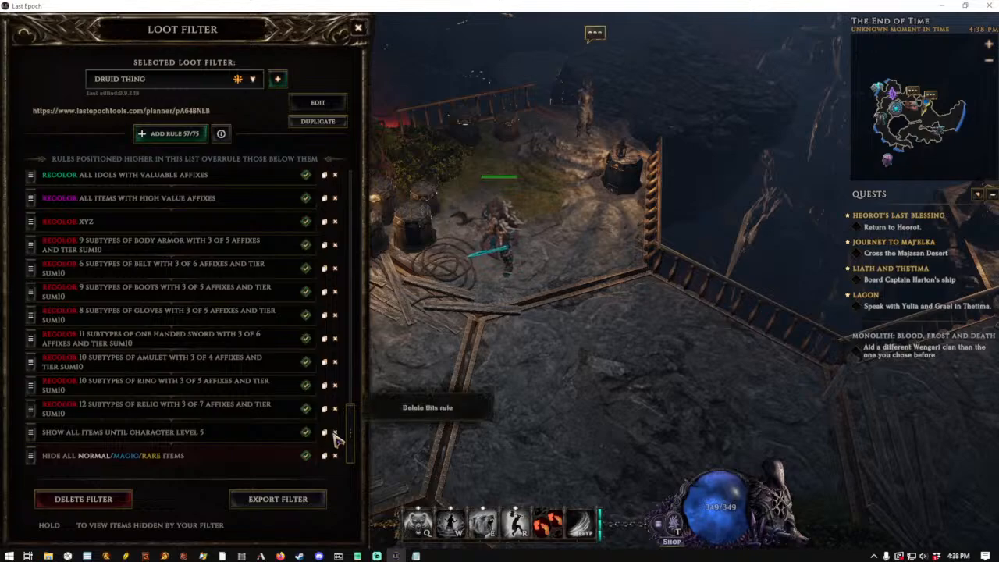
pyautogui.click(336, 434)
pyautogui.click(336, 456)
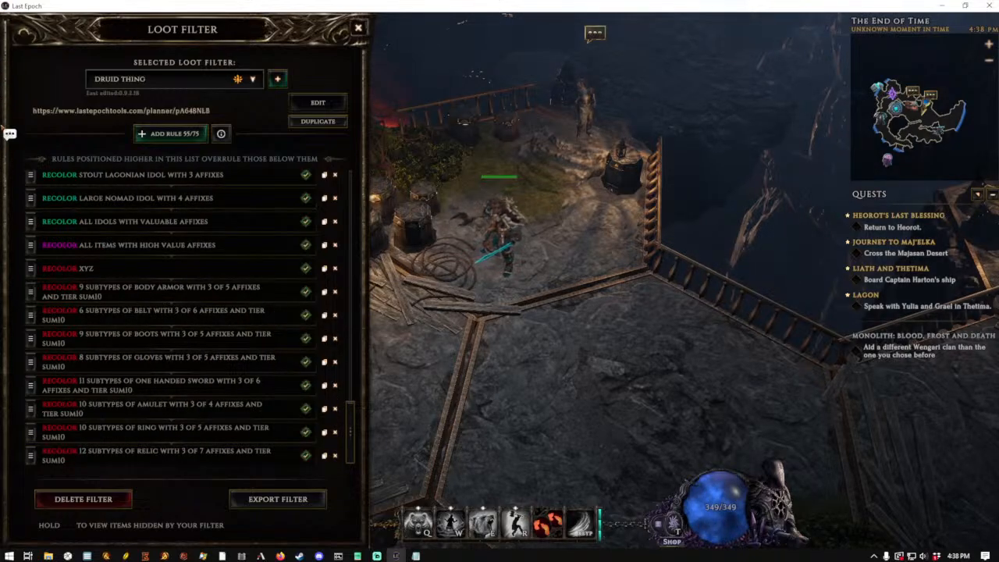
# Start adding a new loot filter in Last Epoch and bring up the druid build planner page in the browser
pyautogui.hotkey('alt', 'Tab')
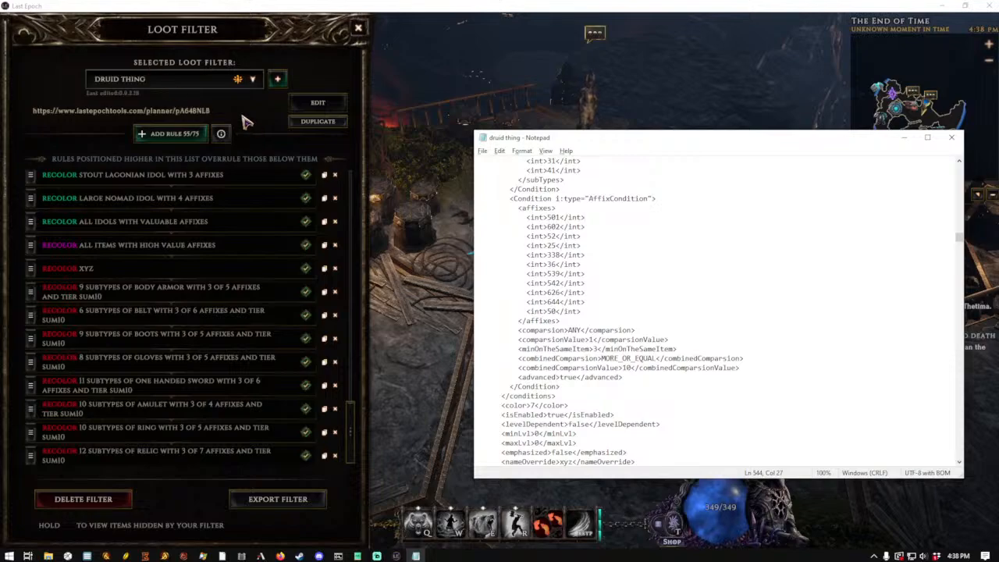
pyautogui.hotkey('alt', 'Tab')
pyautogui.click(277, 79)
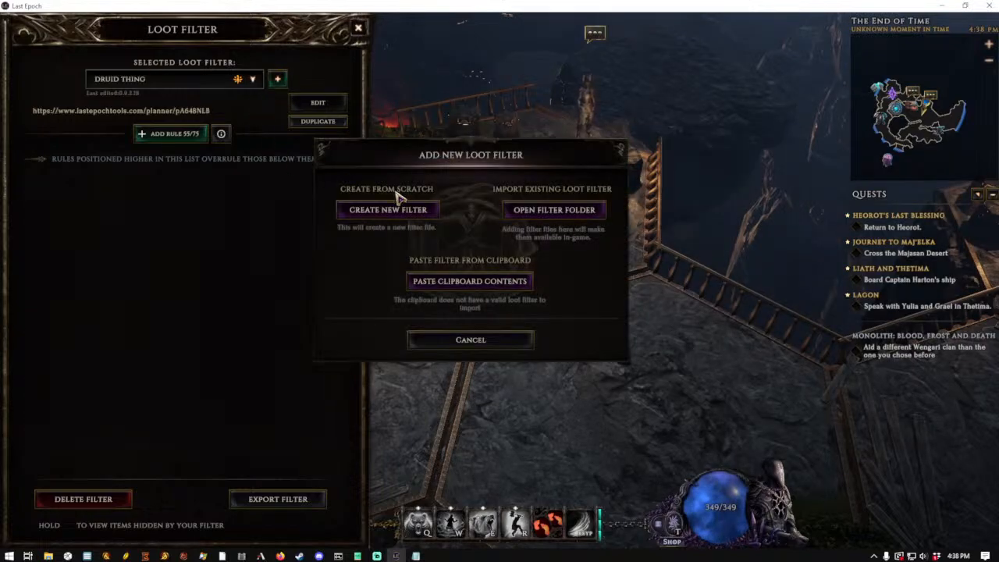
pyautogui.hotkey('alt', 'Tab')
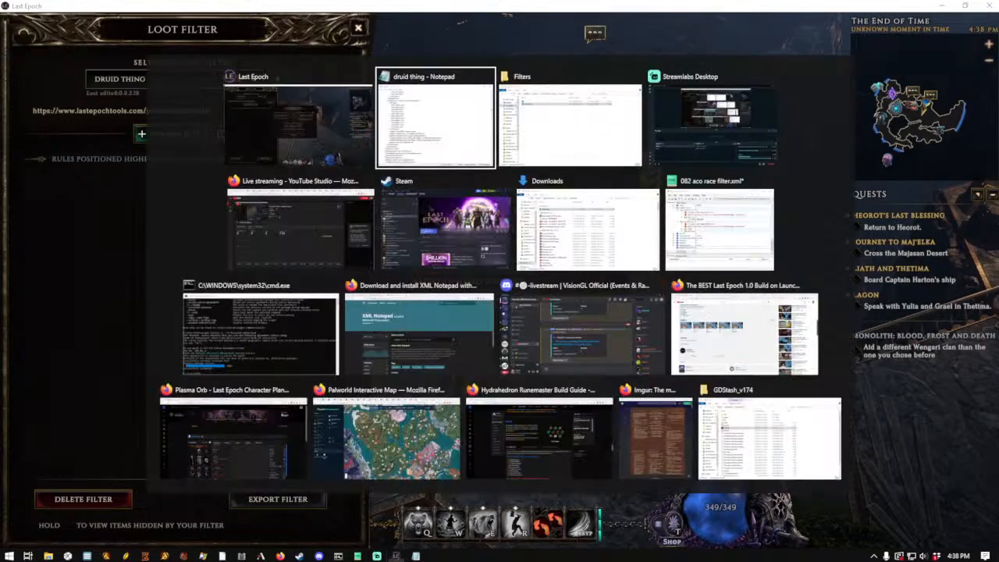
pyautogui.click(121, 110)
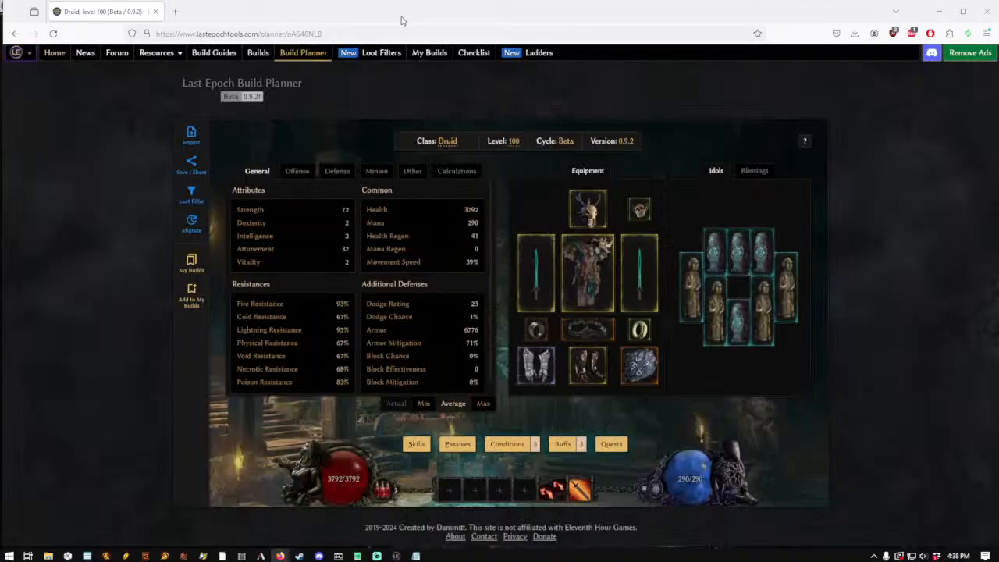
pyautogui.moveTo(378, 29); pyautogui.dragTo(468, 65)
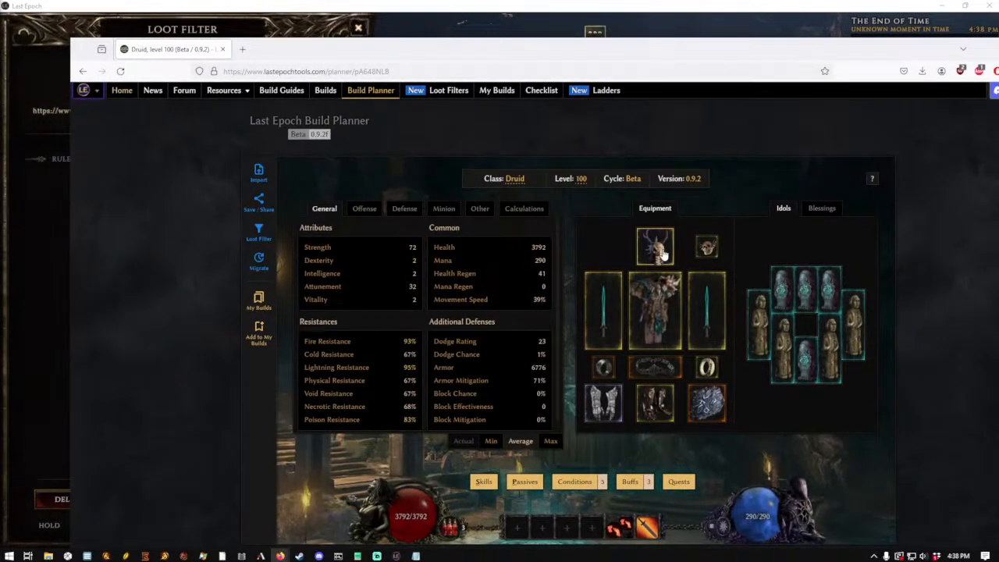
# Generate a loot filter titled asdf from the druid build without the extra resistance affixes, and copy it to the clipboard
pyautogui.moveTo(712, 248)
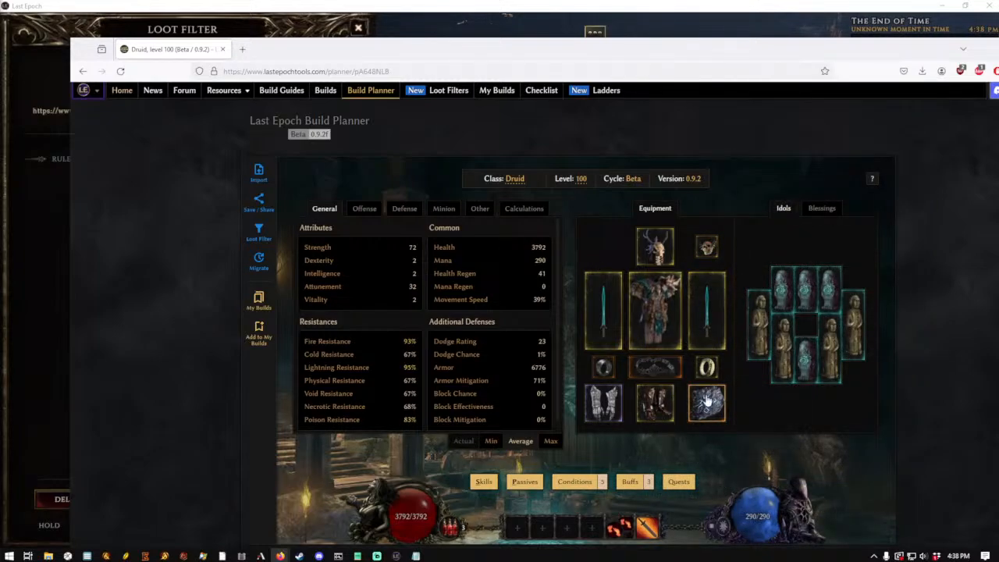
pyautogui.moveTo(710, 403)
pyautogui.moveTo(602, 366)
pyautogui.click(259, 233)
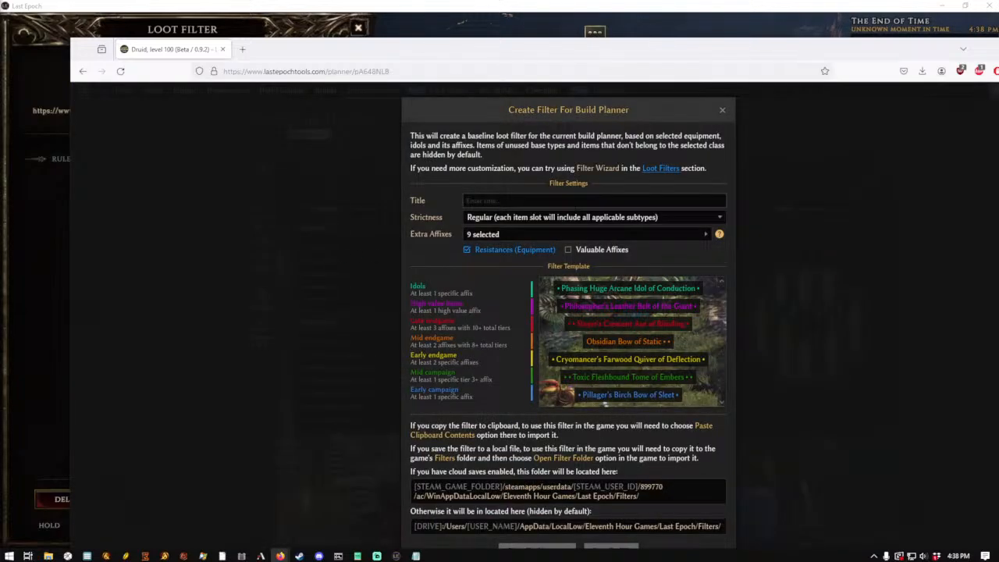
pyautogui.write('asdf')
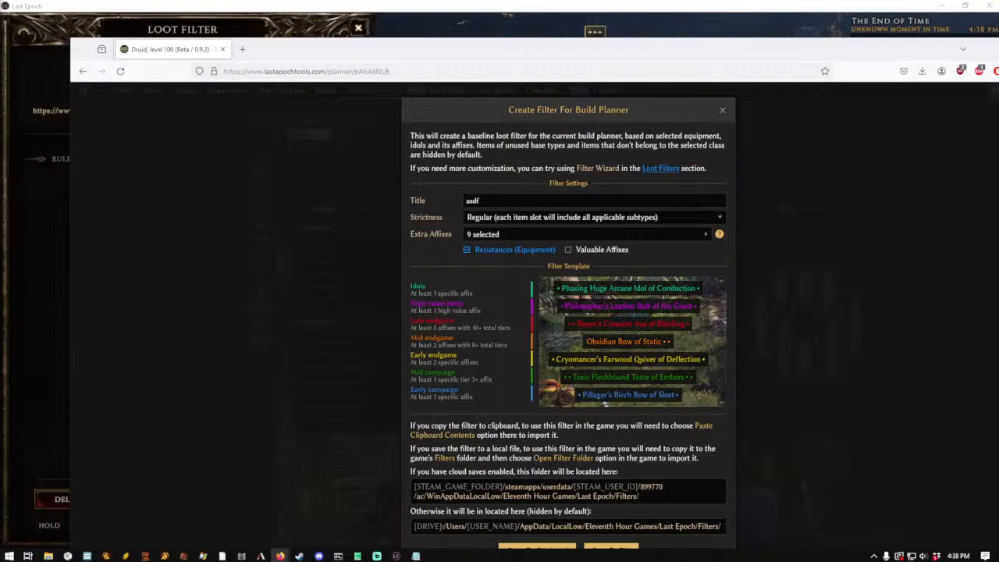
pyautogui.click(466, 249)
pyautogui.moveTo(551, 65); pyautogui.dragTo(528, 26)
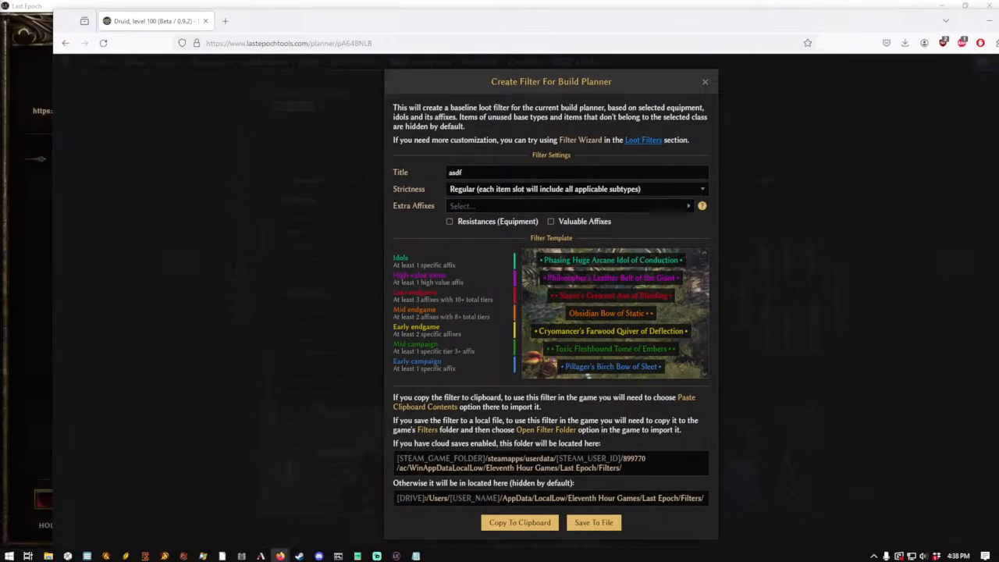
pyautogui.click(537, 529)
# Return to Last Epoch, import the loot filter from the clipboard and accept its title and icon settings
pyautogui.click(28, 234)
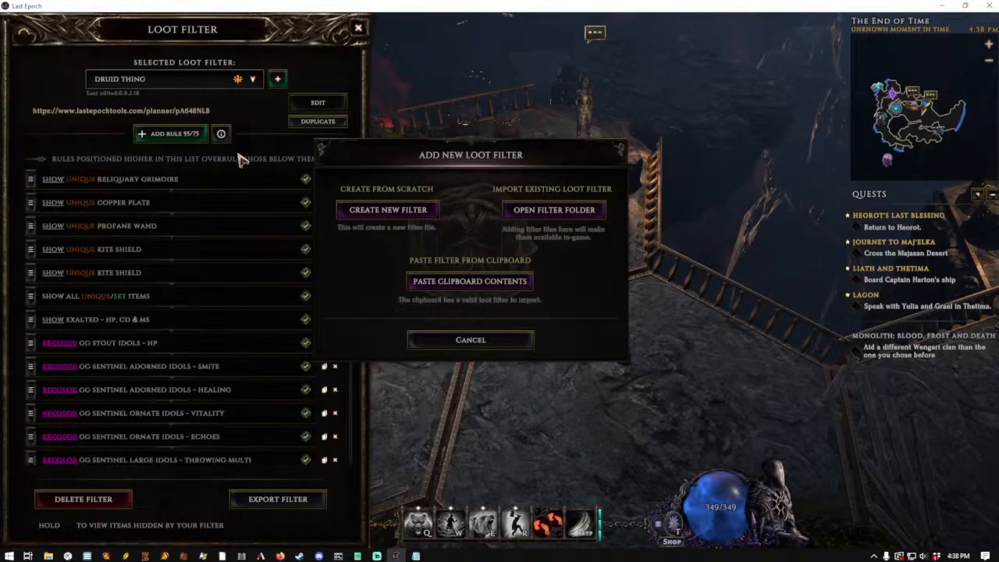
pyautogui.click(437, 283)
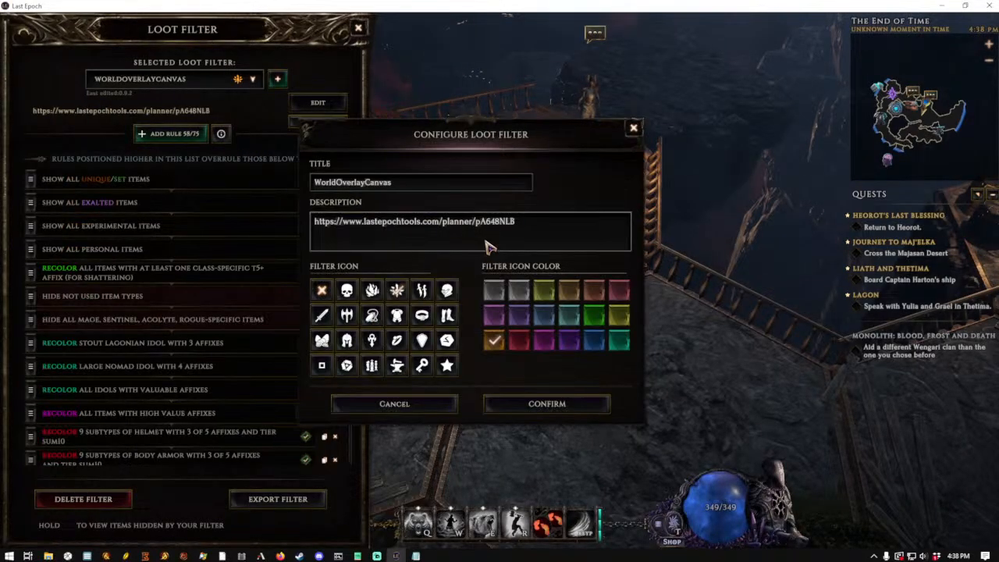
pyautogui.click(578, 404)
pyautogui.moveTo(351, 230); pyautogui.dragTo(353, 281)
pyautogui.scroll(10, 350, 261)
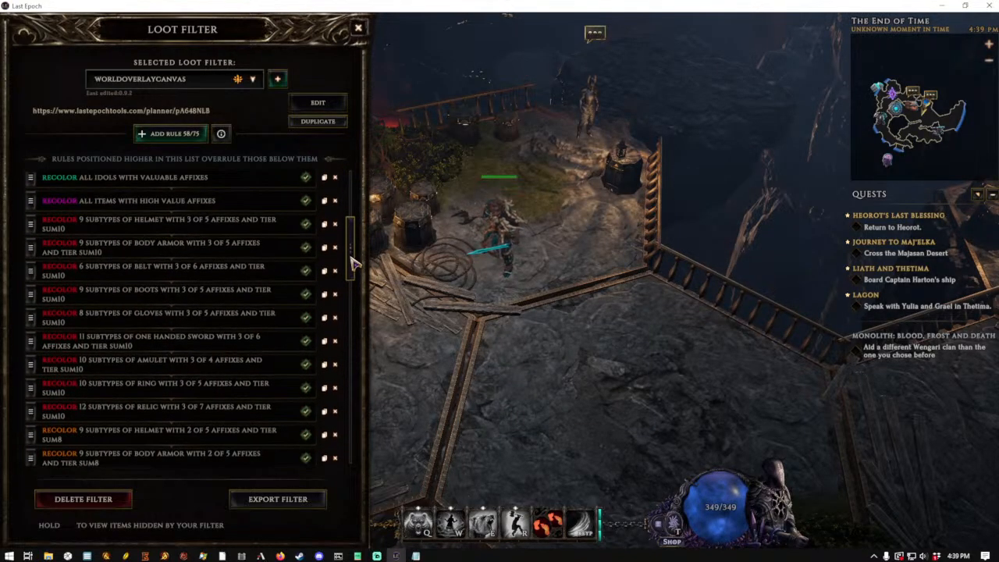
# Delete every rule above the tier sum 10 helmet recolor rule in the WorldOverlayCanvas filter
pyautogui.scroll(5, 339, 211)
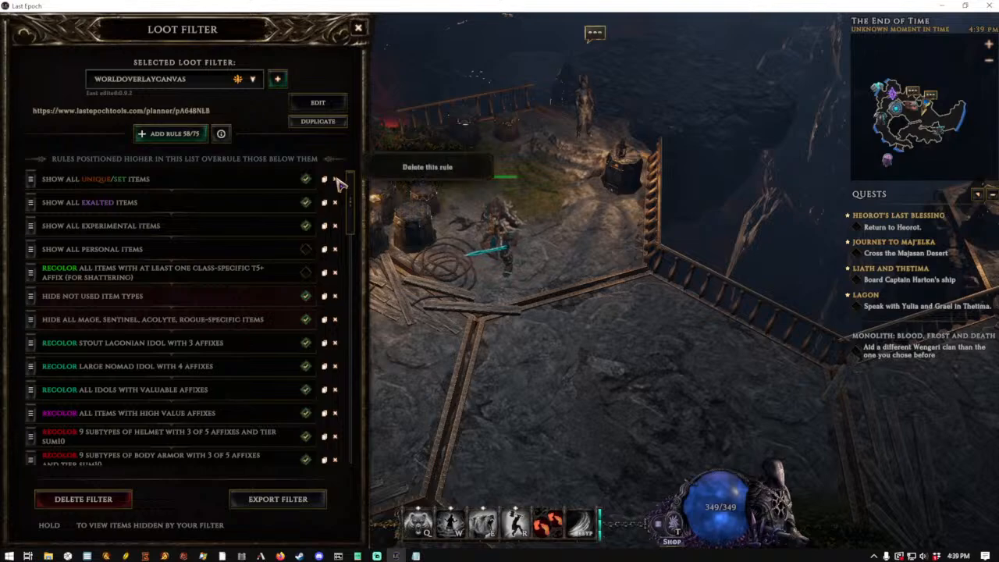
pyautogui.click(334, 179)
pyautogui.click(335, 179)
pyautogui.click(335, 179)
pyautogui.click(335, 178)
pyautogui.click(335, 178)
pyautogui.click(335, 179)
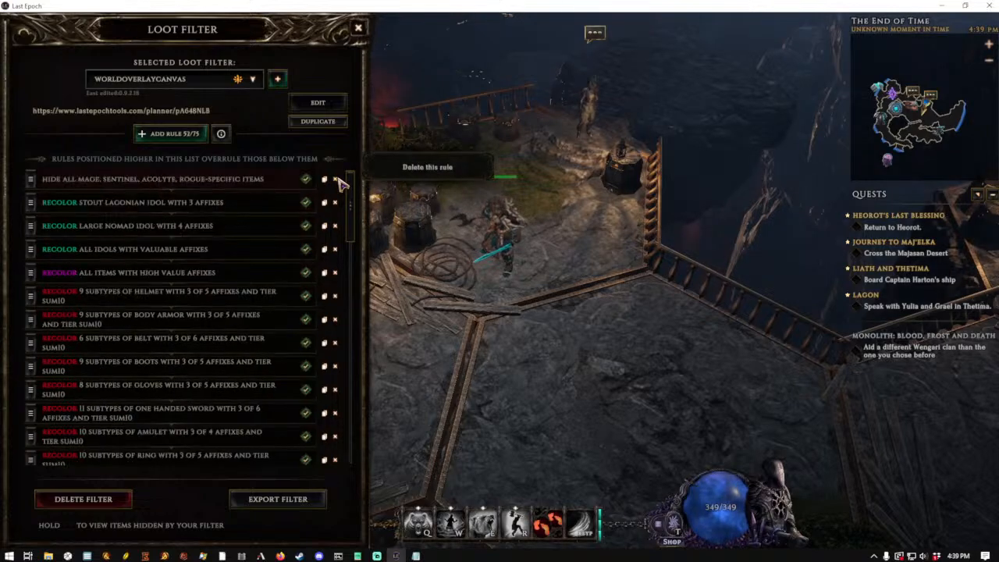
pyautogui.click(335, 179)
pyautogui.click(334, 179)
pyautogui.click(335, 179)
pyautogui.click(335, 178)
pyautogui.click(335, 179)
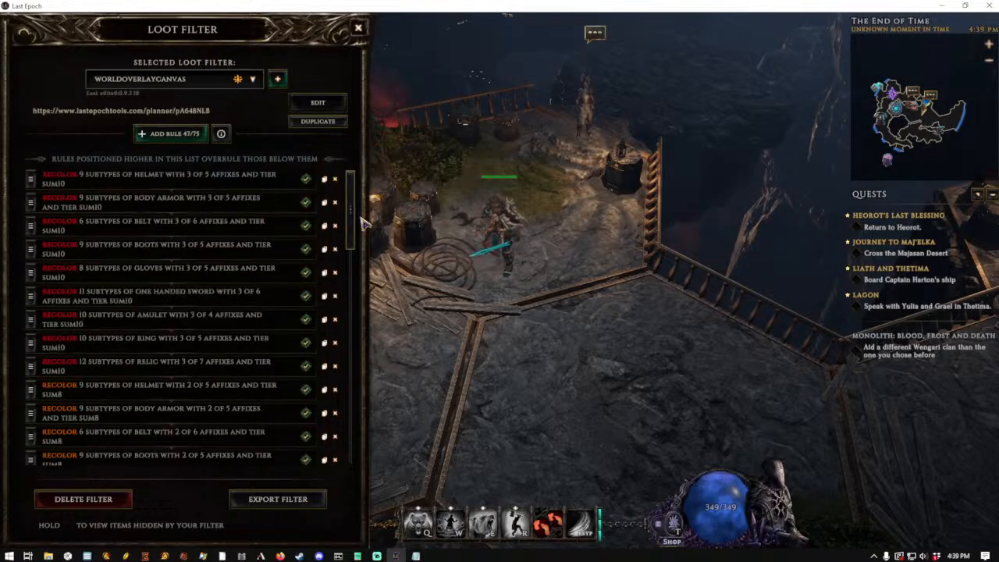
# Delete every rule below the tier sum 10 relic recolor rule, including all the tier sum 8 rules
pyautogui.moveTo(351, 211); pyautogui.dragTo(341, 473)
pyautogui.click(336, 456)
pyautogui.doubleClick(335, 455)
pyautogui.doubleClick(336, 456)
pyautogui.doubleClick(336, 456)
pyautogui.doubleClick(336, 456)
pyautogui.doubleClick(335, 456)
pyautogui.doubleClick(335, 456)
pyautogui.click(336, 456)
pyautogui.doubleClick(335, 455)
pyautogui.click(335, 456)
pyautogui.doubleClick(336, 456)
pyautogui.click(335, 456)
pyautogui.doubleClick(335, 455)
pyautogui.doubleClick(336, 456)
pyautogui.click(336, 455)
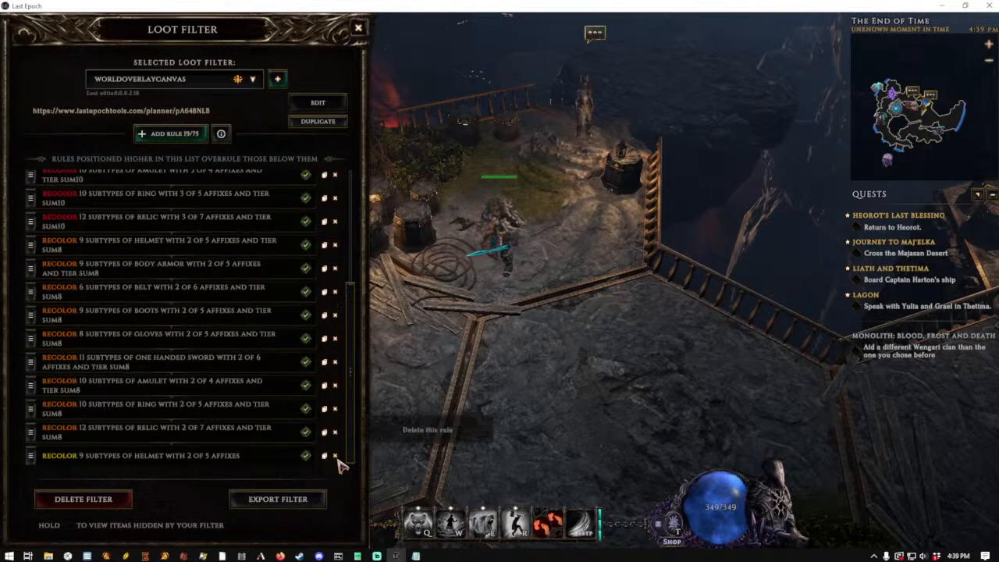
pyautogui.doubleClick(336, 456)
pyautogui.click(335, 456)
pyautogui.doubleClick(336, 456)
pyautogui.click(336, 455)
pyautogui.doubleClick(335, 456)
pyautogui.click(335, 456)
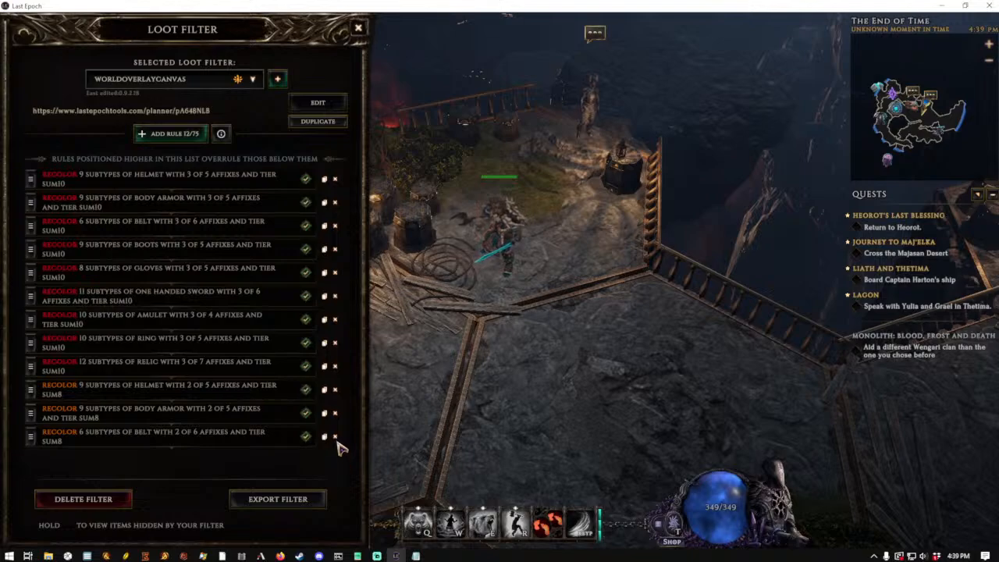
pyautogui.click(336, 437)
pyautogui.click(335, 413)
pyautogui.click(335, 390)
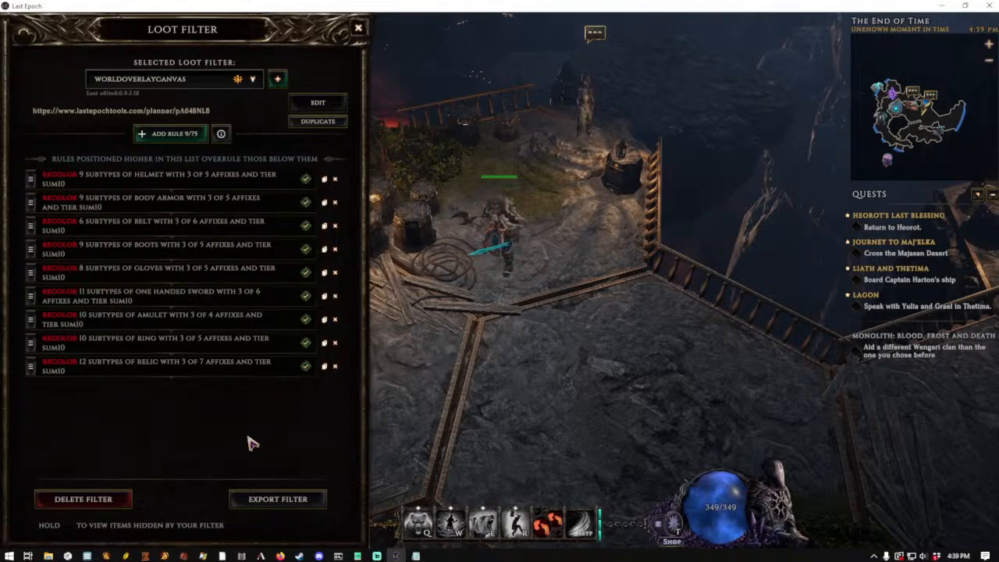
# Switch to the Druid Thing filter, bring up its Notepad file, and go back to the WorldOverlayCanvas filter
pyautogui.click(179, 86)
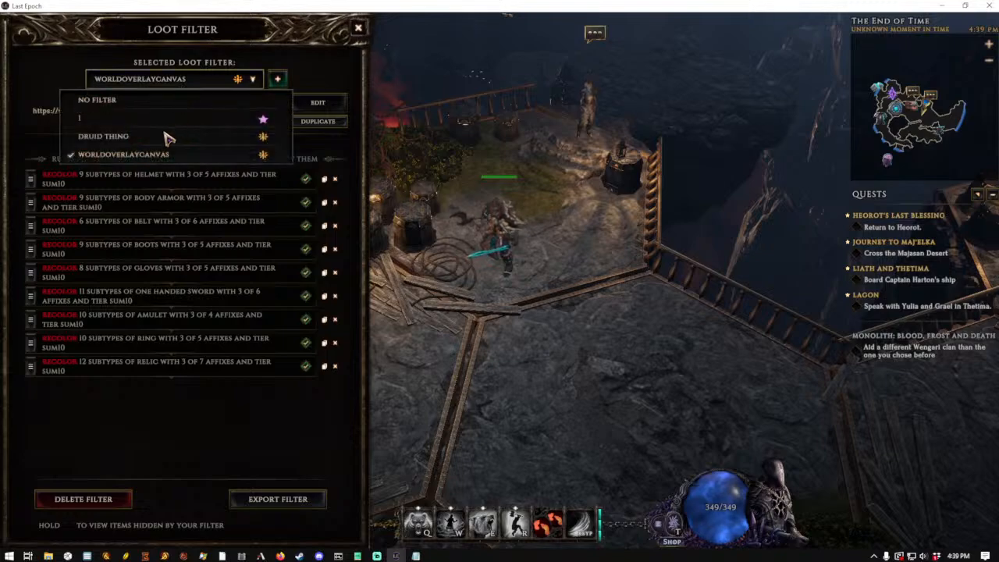
pyautogui.click(164, 137)
pyautogui.hotkey('alt', 'Tab')
pyautogui.hotkey('alt', 'Tab')
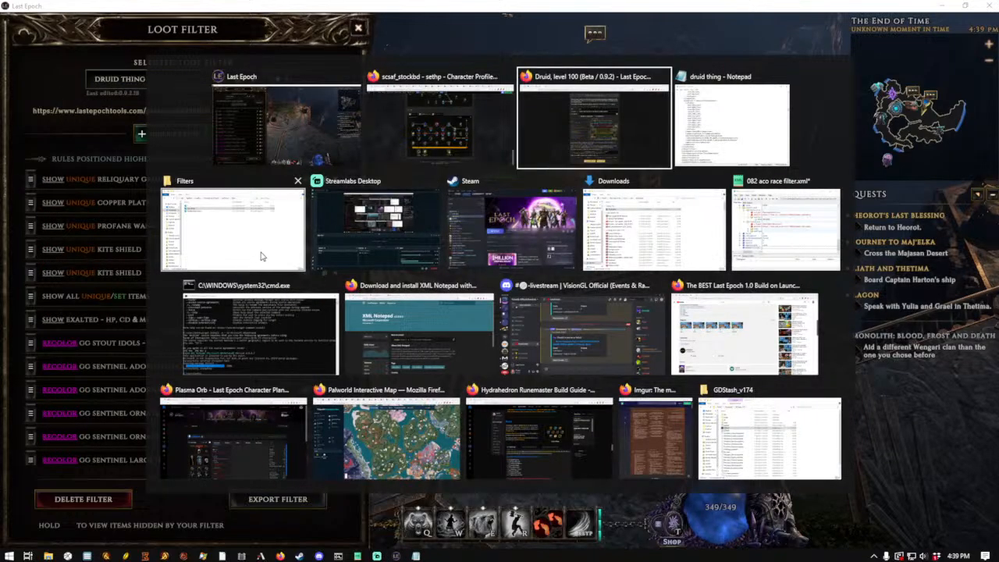
pyautogui.hotkey('alt', 'Tab')
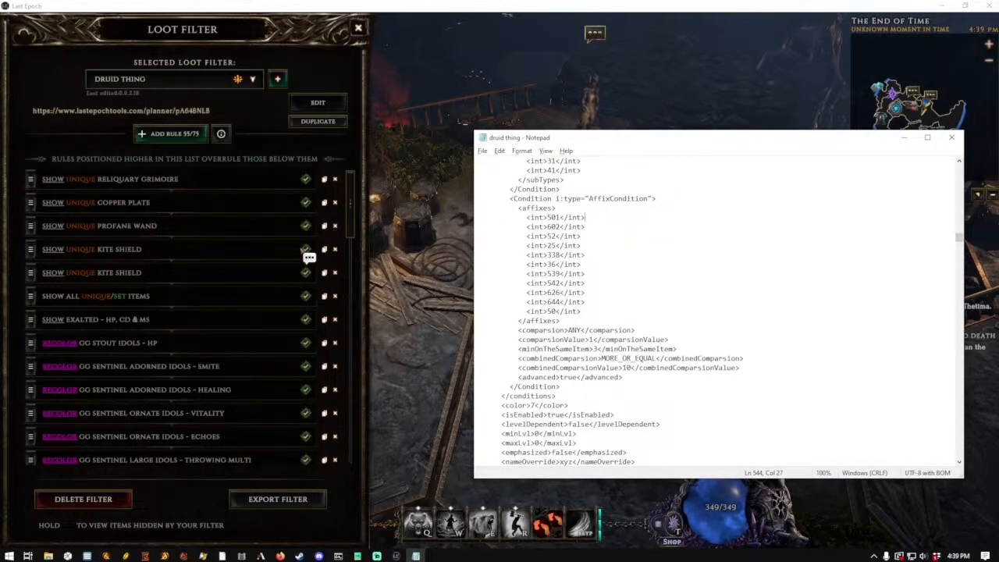
pyautogui.click(188, 84)
pyautogui.click(131, 154)
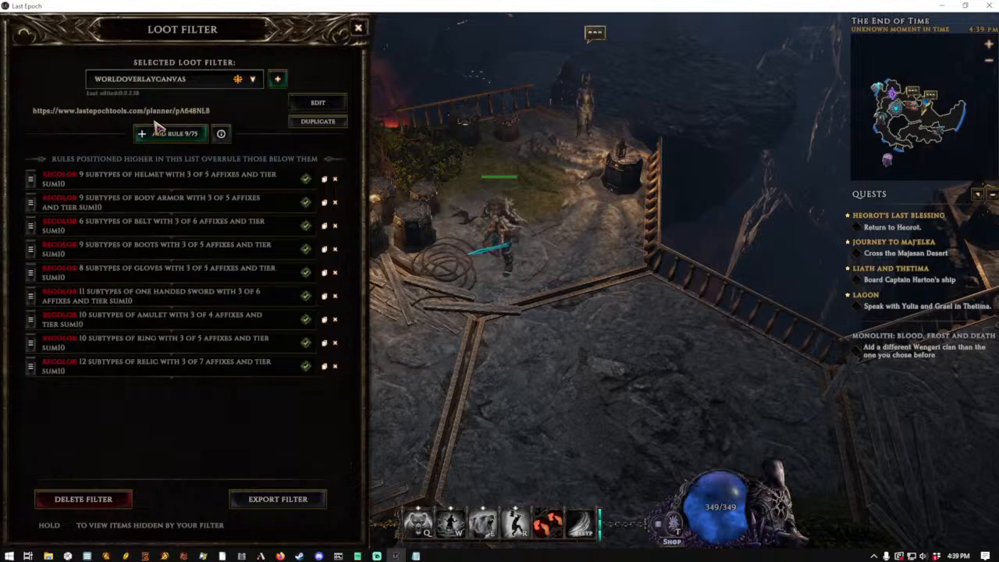
# Add a show rule with an affix condition to the WorldOverlayCanvas filter and name it SHOW XYZ
pyautogui.click(176, 133)
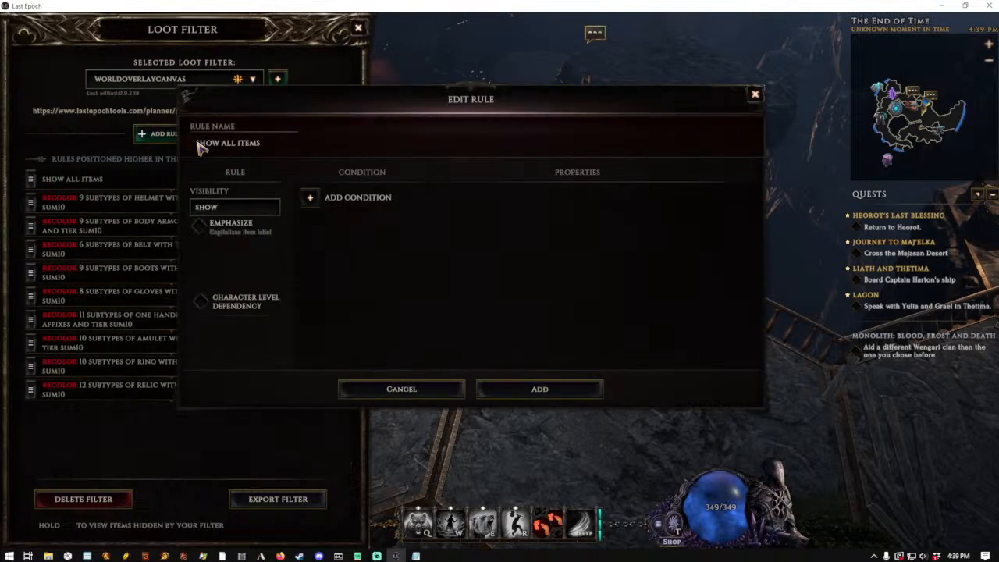
pyautogui.click(311, 198)
pyautogui.click(350, 204)
pyautogui.click(340, 217)
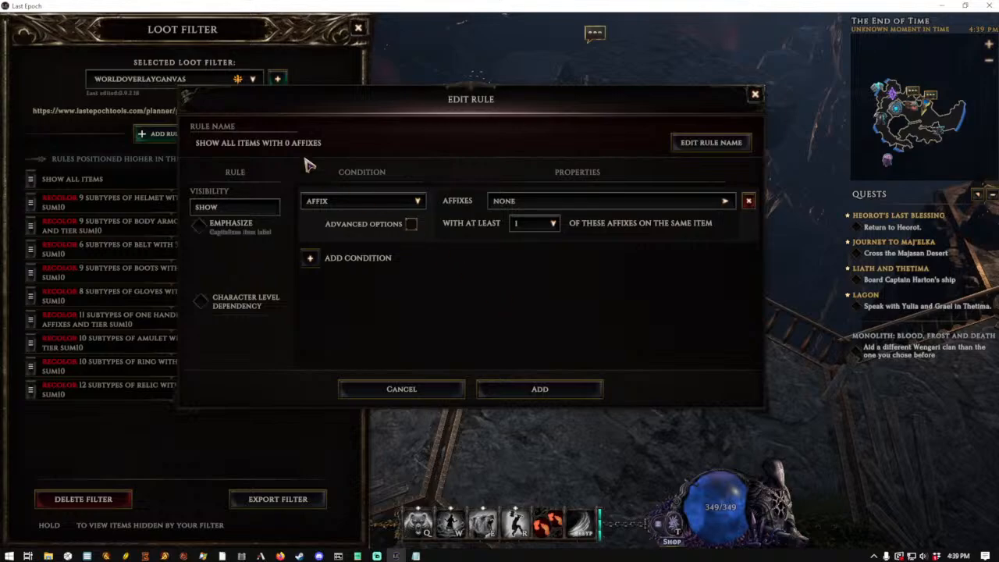
pyautogui.click(680, 146)
pyautogui.write('XYZ')
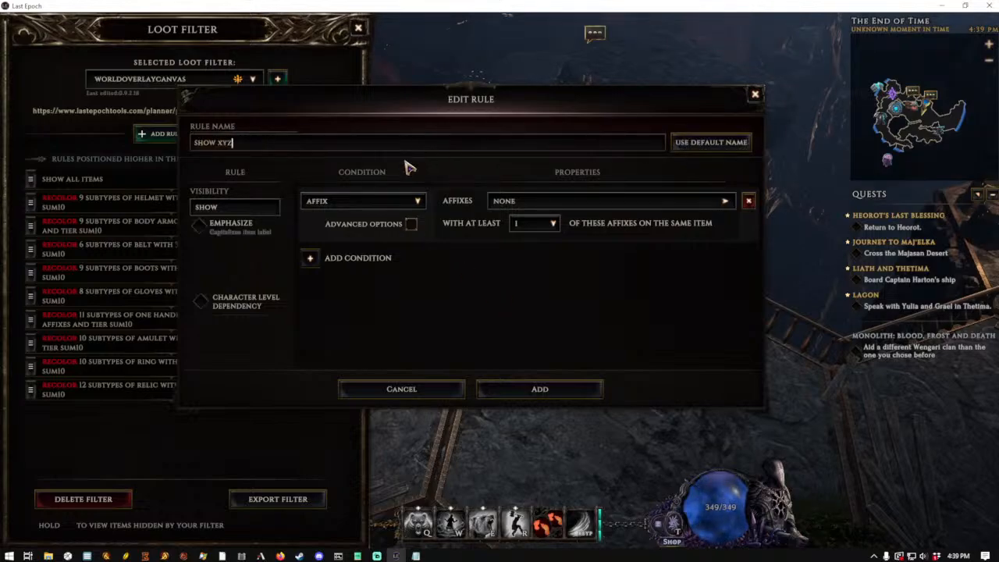
pyautogui.click(537, 387)
# Switch the selected loot filter to No Filter, and open the WorldOverlayCanvas file from the Filters folder in Notepad
pyautogui.hotkey('alt', 'Tab')
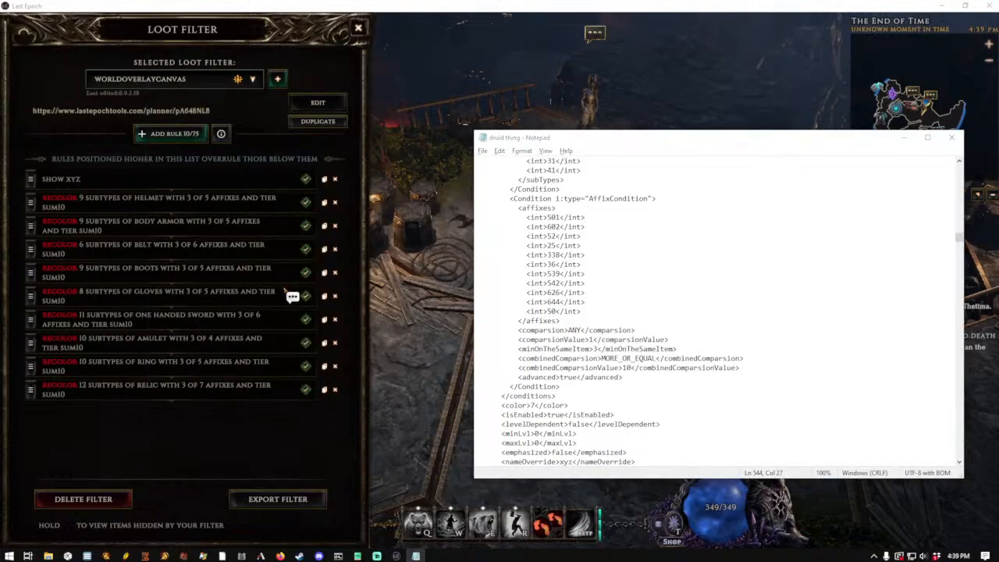
pyautogui.hotkey('alt', 'Tab')
pyautogui.hotkey('alt', 'Tab')
pyautogui.hotkey('alt', 'Tab')
pyautogui.hotkey('alt', 'Tab')
pyautogui.click(161, 82)
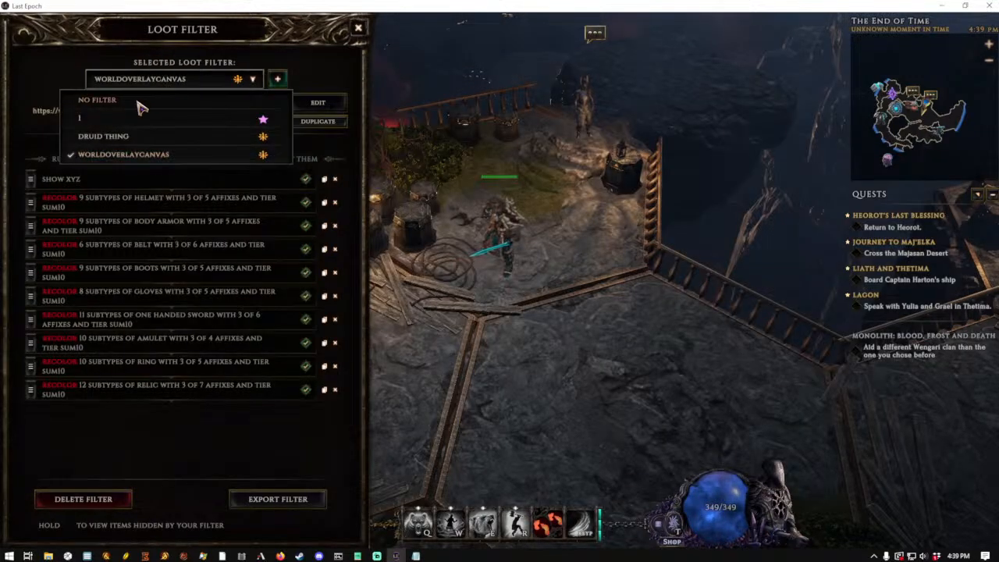
pyautogui.click(139, 103)
pyautogui.hotkey('alt', 'Tab')
pyautogui.hotkey('alt', 'Tab')
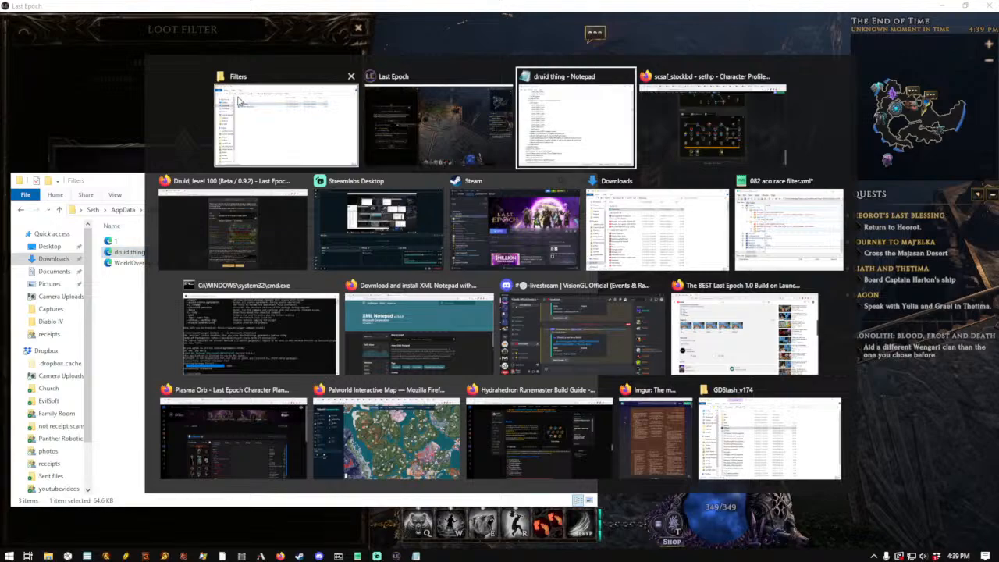
pyautogui.moveTo(148, 263); pyautogui.dragTo(685, 271)
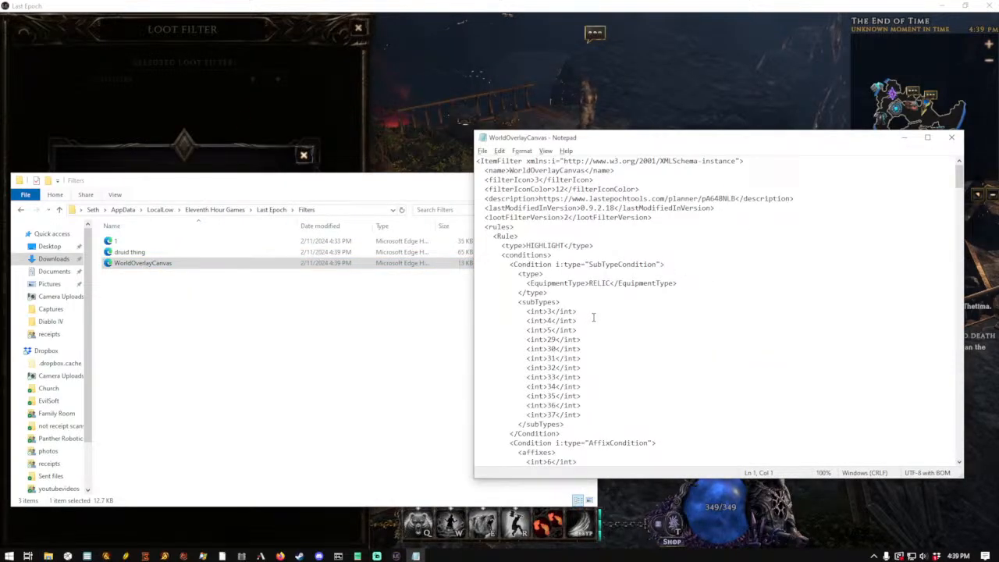
# Look over the relic rule's subtypes in the WorldOverlayCanvas file and search for "affix"
pyautogui.moveTo(525, 311); pyautogui.dragTo(593, 414)
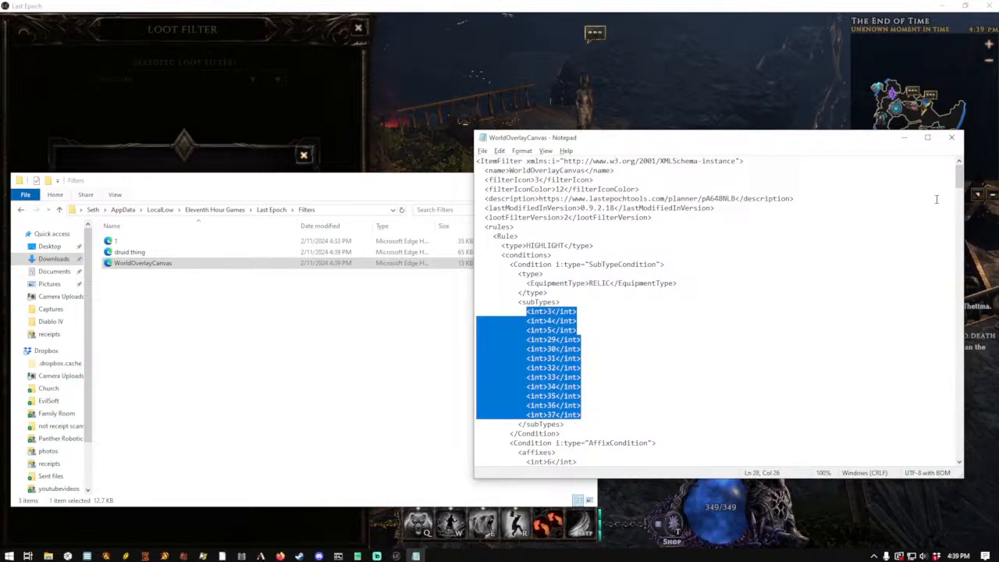
pyautogui.click(753, 288)
pyautogui.scroll(-3, 655, 278)
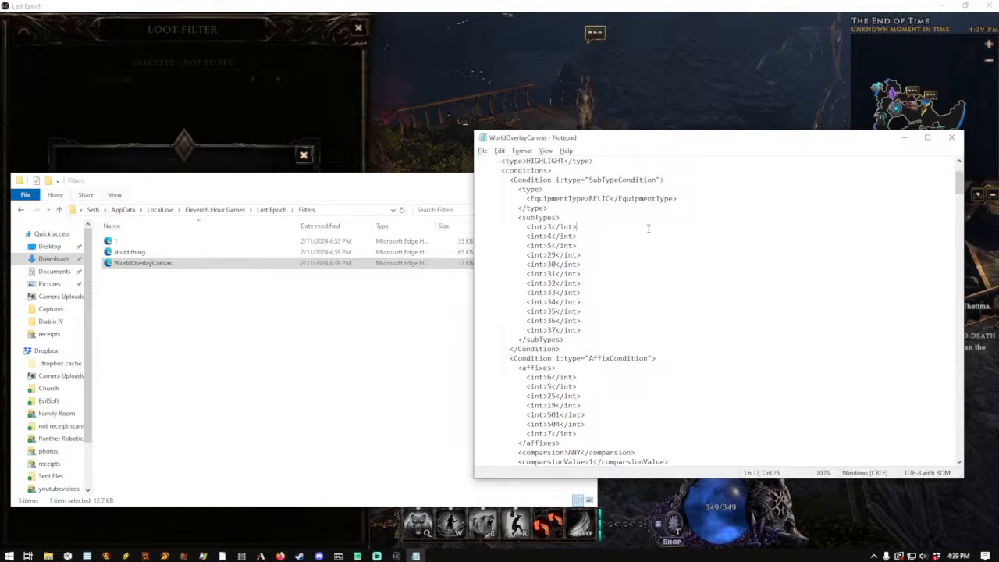
pyautogui.hotkey('ctrl', 'f')
pyautogui.write('affix')
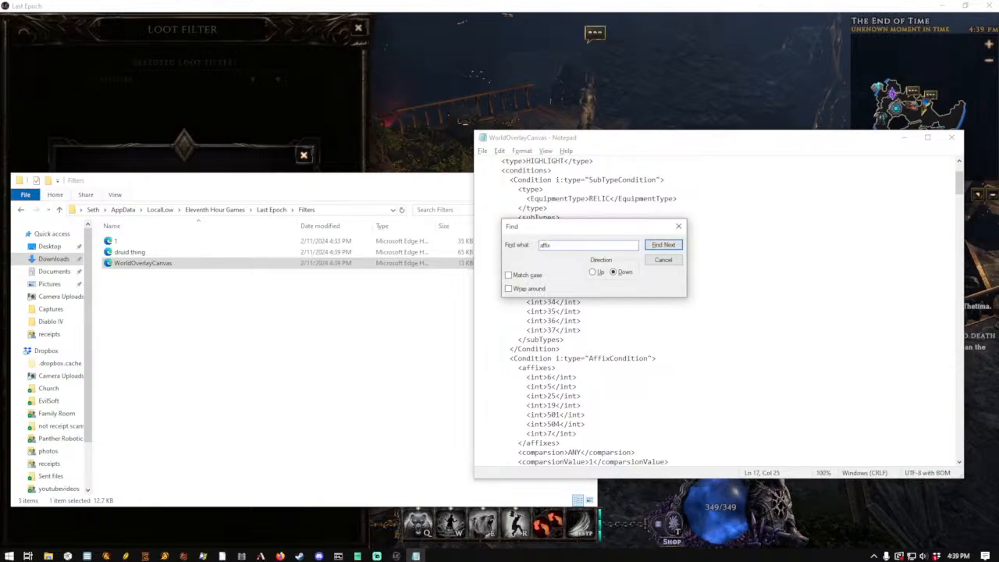
pyautogui.click(676, 245)
# Open a blank Notepad document, place it beside the WorldOverlayCanvas file, and close the search
pyautogui.press('super')
pyautogui.write('notepad')
pyautogui.press('Return')
pyautogui.moveTo(604, 144); pyautogui.dragTo(157, 177)
pyautogui.click(662, 261)
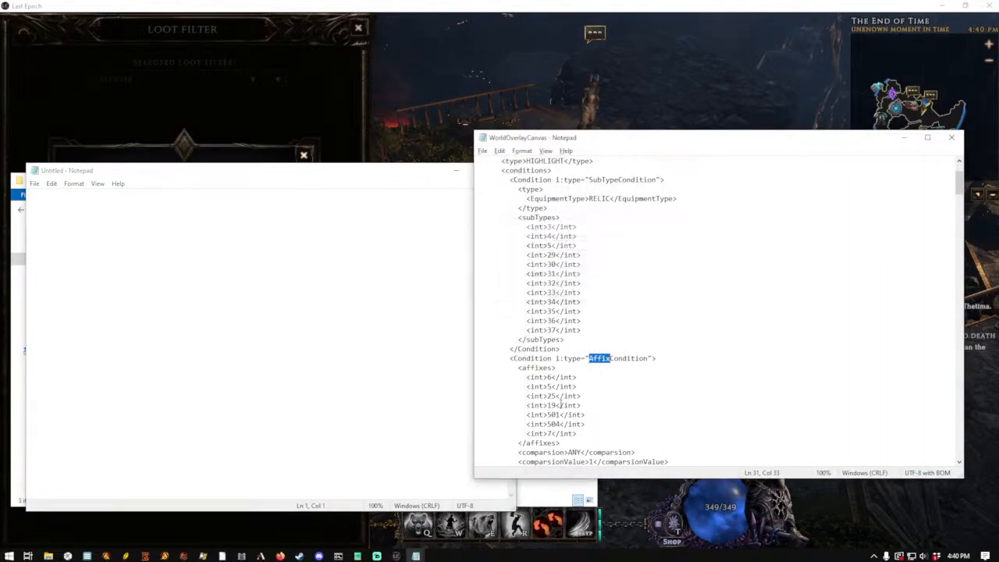
# Copy the relic rule's affix entries 6, 5, 25, 19, 501, 504 and 7 into the blank Notepad document
pyautogui.moveTo(523, 378); pyautogui.dragTo(593, 432)
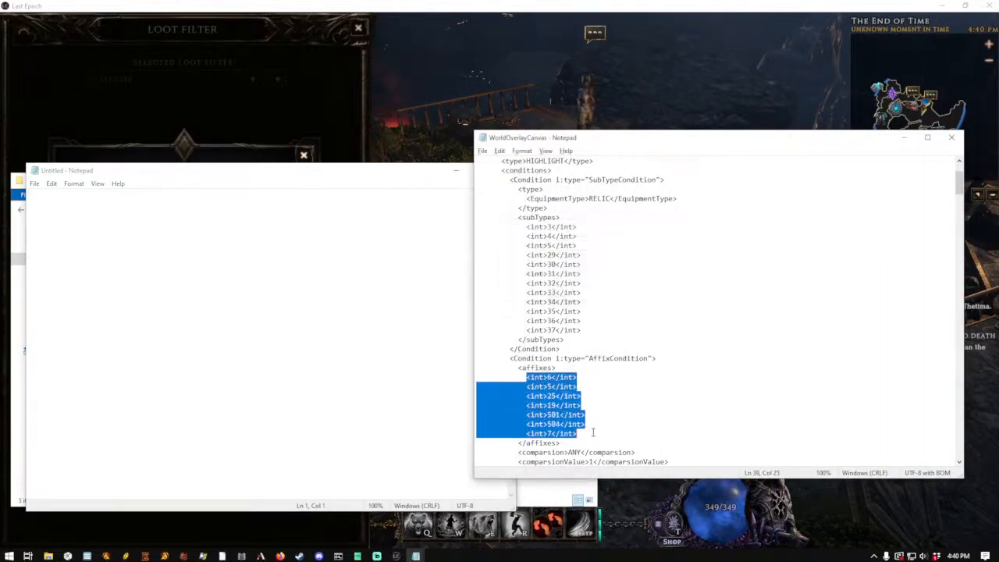
pyautogui.click(178, 276)
pyautogui.write('<int>6</int>             <int>5</int>             <int>25</int>             <int>19</int>             <int>501</int>             <int>504</int>             <int>7</int>')
pyautogui.click(707, 373)
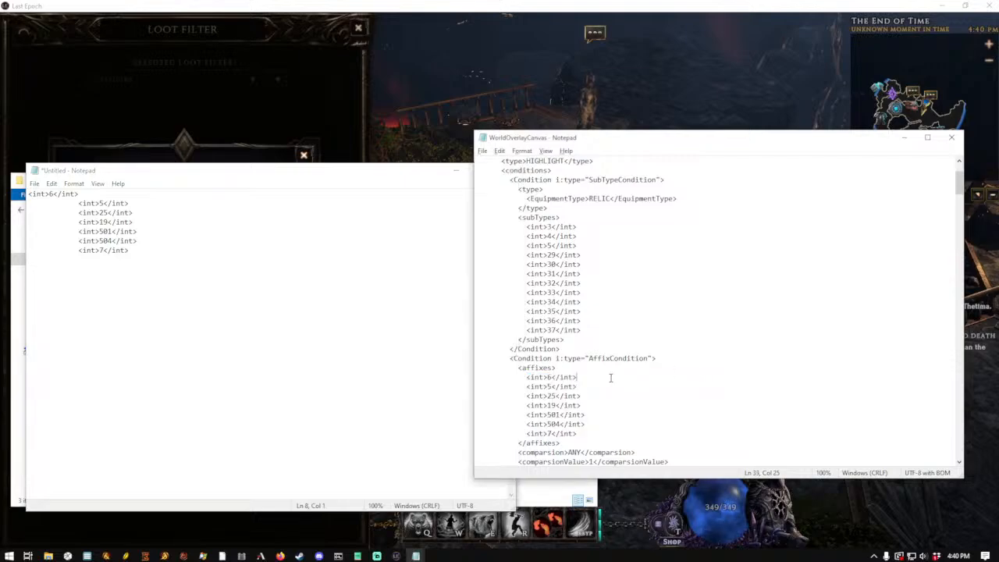
# Find the ring rule's affix list in the WorldOverlayCanvas file and change the search text to <affixes>
pyautogui.click(633, 337)
pyautogui.hotkey('ctrl', 'f')
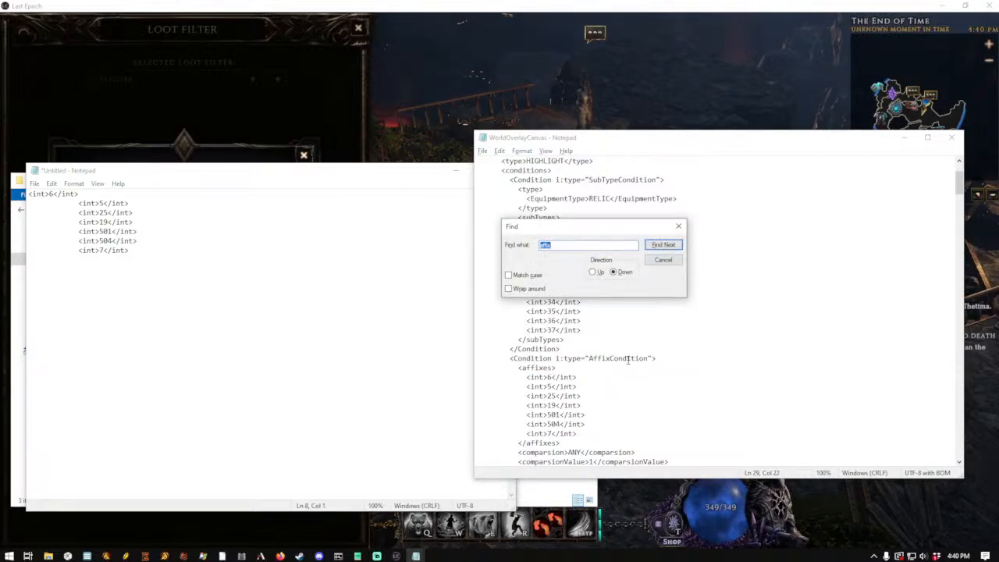
pyautogui.click(665, 244)
pyautogui.click(665, 244)
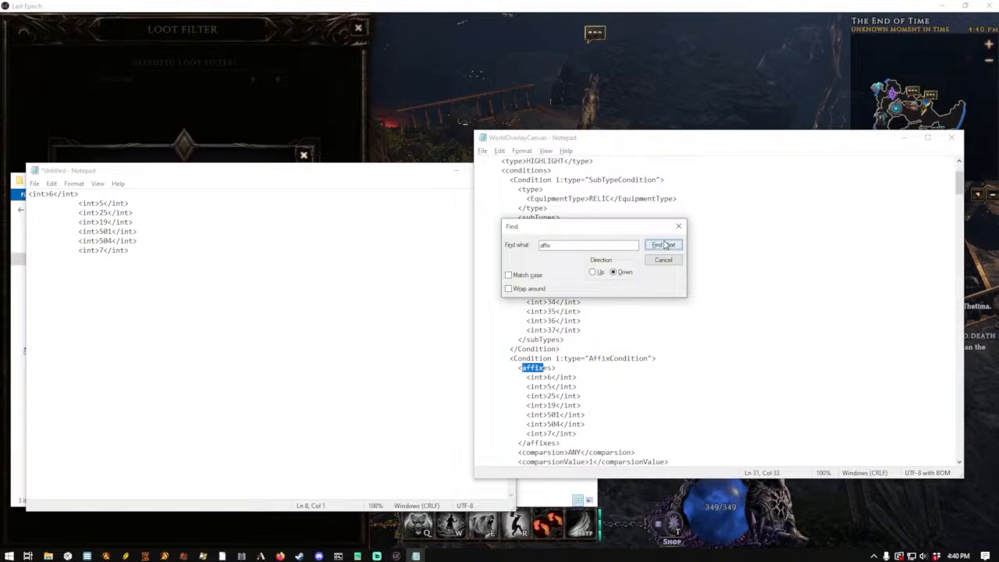
pyautogui.click(665, 245)
pyautogui.click(665, 244)
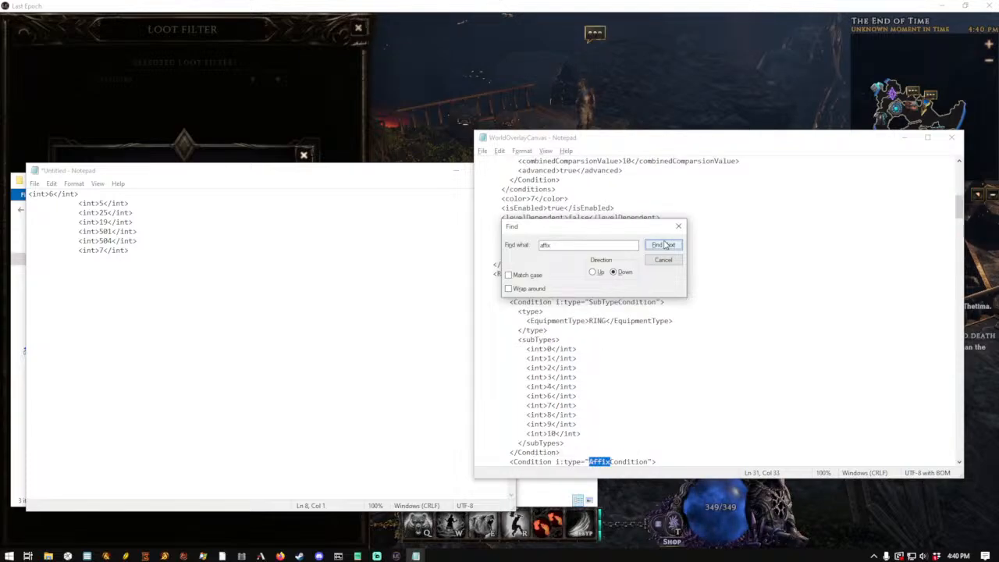
pyautogui.click(665, 244)
pyautogui.scroll(-3, 723, 278)
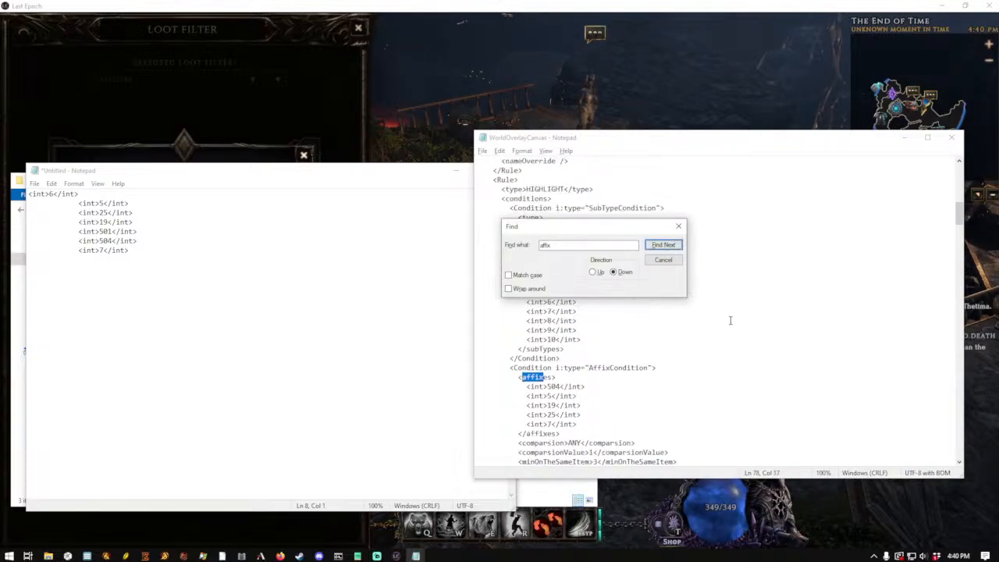
pyautogui.moveTo(516, 377); pyautogui.dragTo(566, 378)
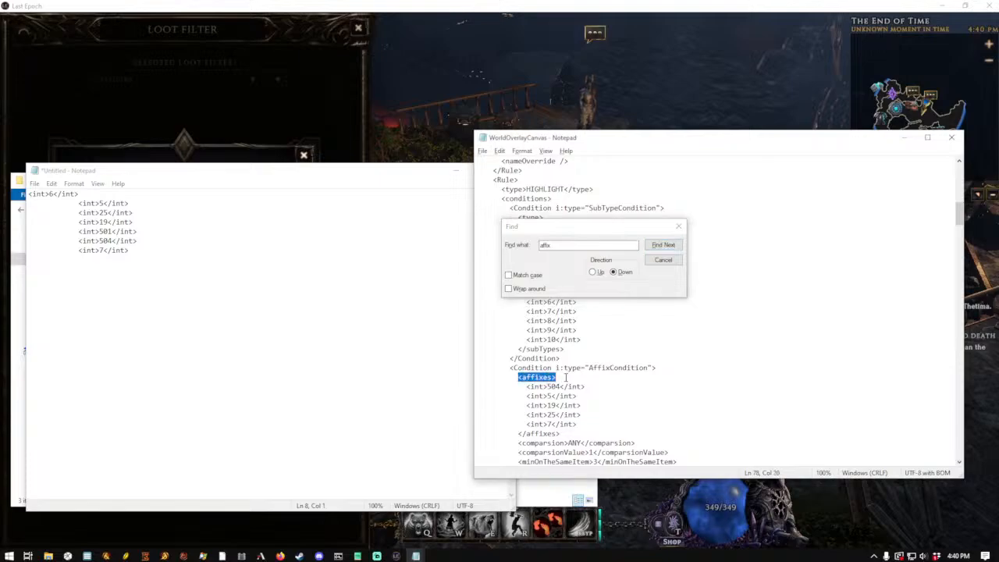
pyautogui.click(564, 245)
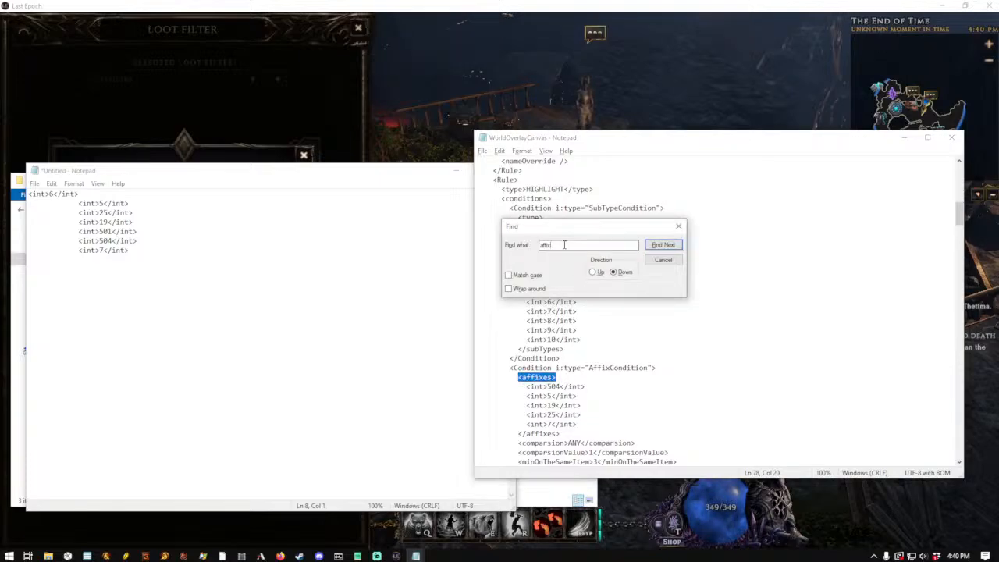
# Append the ring rule's affix entries 504, 5, 19, 25 and 7 to the untitled Notepad document
pyautogui.moveTo(519, 387); pyautogui.dragTo(602, 424)
pyautogui.hotkey('ctrl', 'c')
pyautogui.click(189, 349)
pyautogui.hotkey('ctrl', 'v')
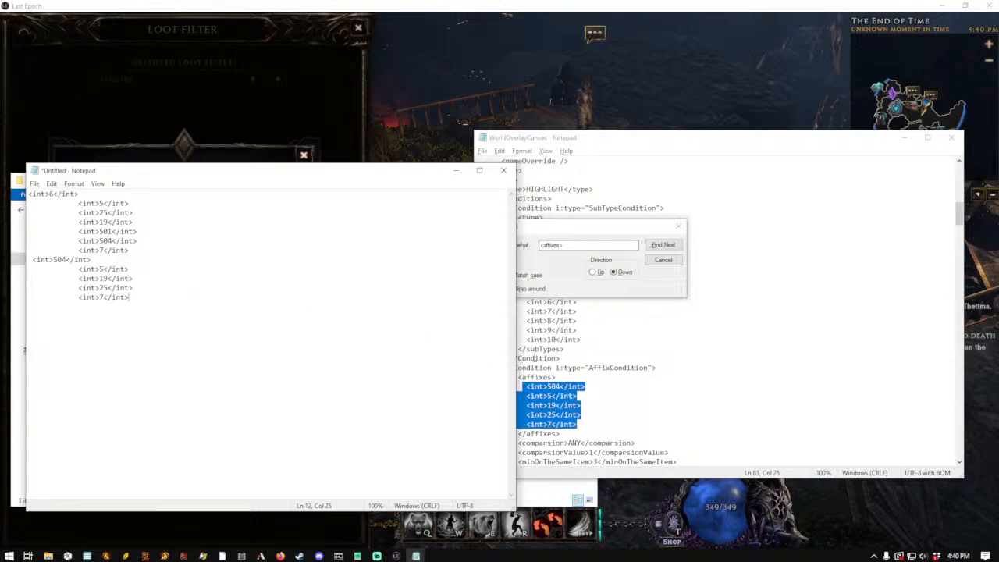
# Find the amulet rule's affix list and append its entries 6, 5, 25 and 19 to the untitled document
pyautogui.click(662, 245)
pyautogui.scroll(-3, 552, 429)
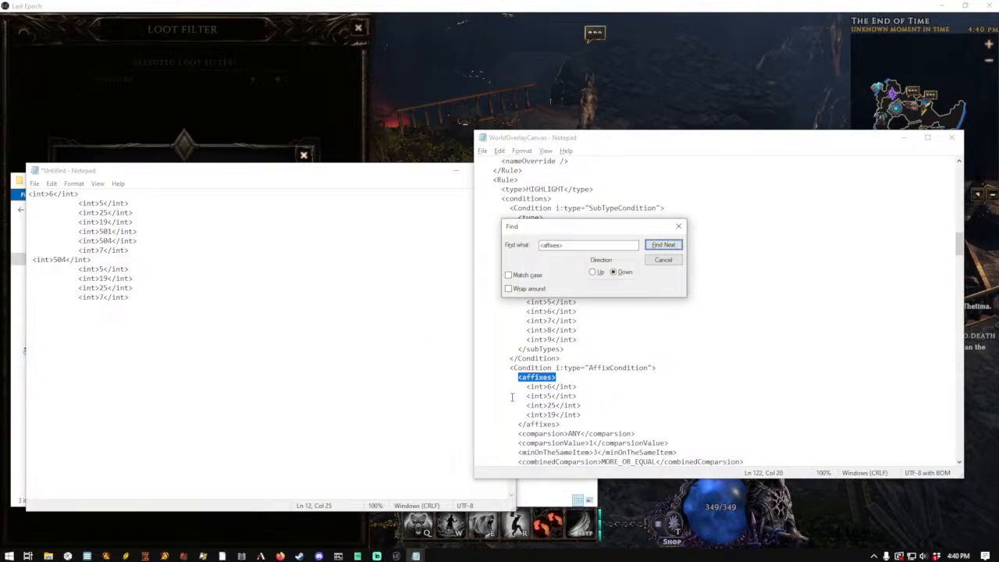
pyautogui.moveTo(522, 385); pyautogui.dragTo(613, 419)
pyautogui.hotkey('ctrl', 'c')
pyautogui.click(173, 345)
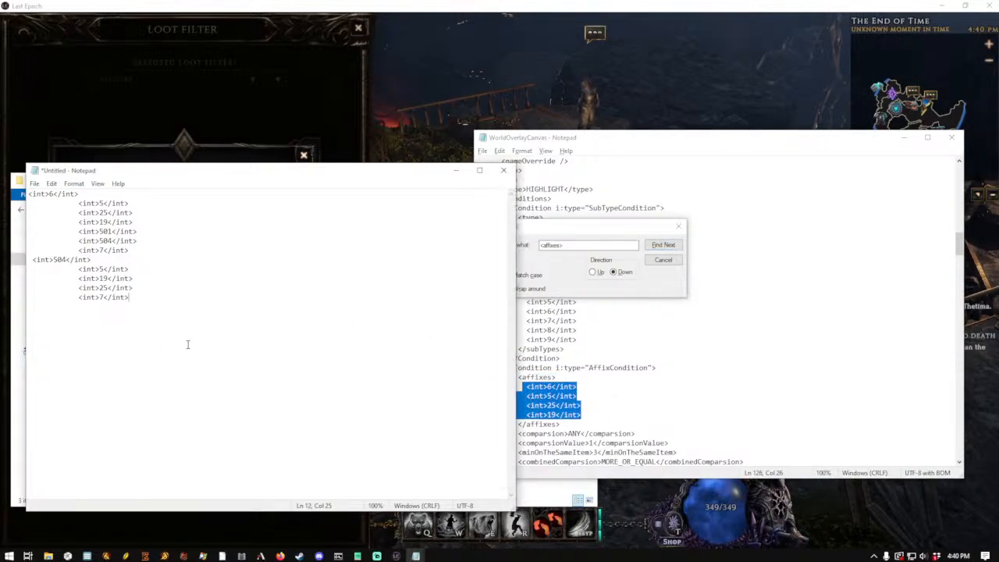
pyautogui.hotkey('ctrl', 'v')
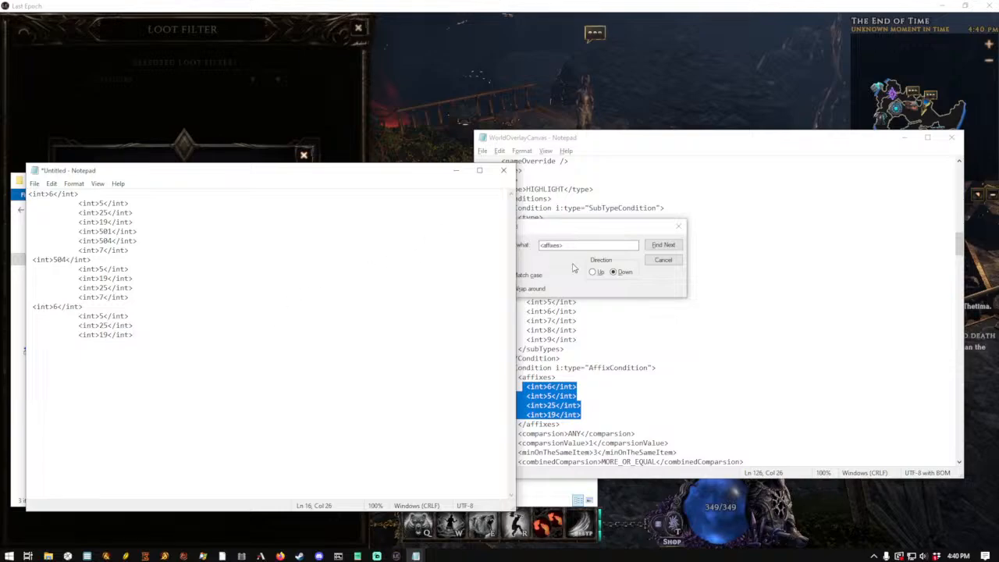
# Find the one-handed sword rule's affix list and append entries 79, 62, 86, 59, 56 and 428 to the untitled document
pyautogui.click(539, 260)
pyautogui.click(662, 245)
pyautogui.scroll(-4, 638, 396)
pyautogui.moveTo(527, 358); pyautogui.dragTo(586, 405)
pyautogui.hotkey('ctrl', 'c')
pyautogui.click(109, 376)
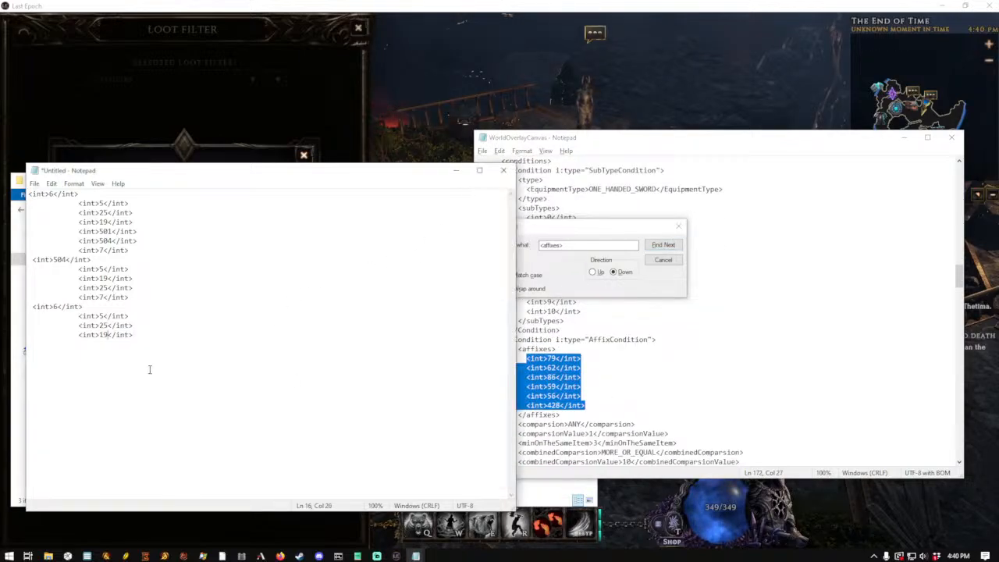
pyautogui.press('Return')
pyautogui.hotkey('ctrl', 'v')
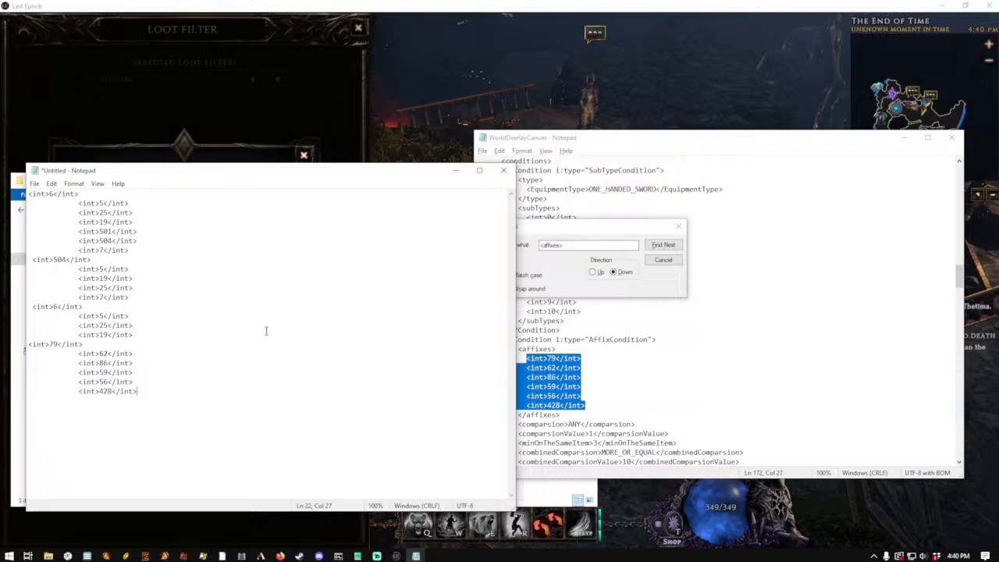
# Find the gloves rule's affix list and append its entries 501, 2, 36, 25 and 710 to the untitled document
pyautogui.click(663, 245)
pyautogui.scroll(-3, 662, 374)
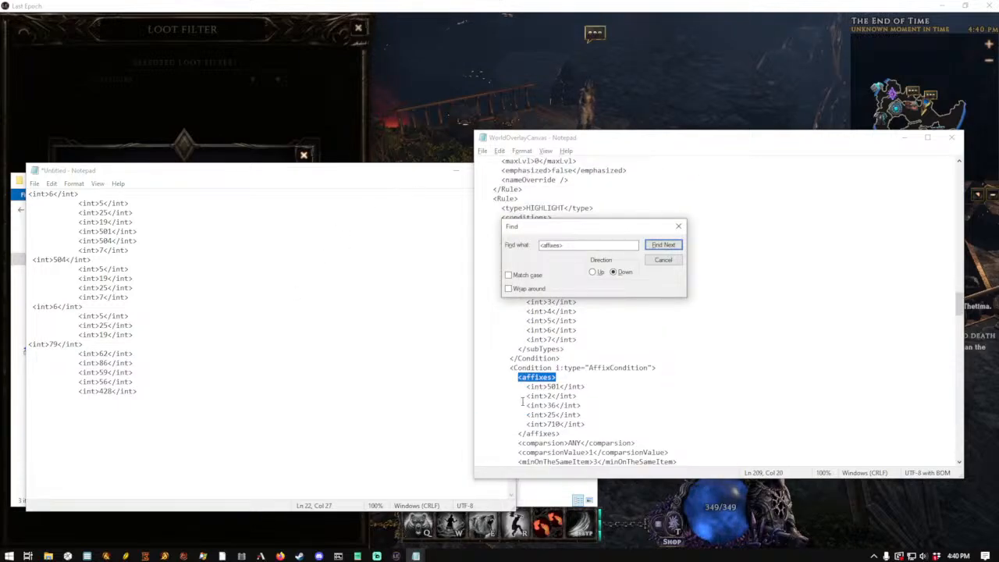
pyautogui.moveTo(524, 386); pyautogui.dragTo(622, 425)
pyautogui.hotkey('ctrl', 'c')
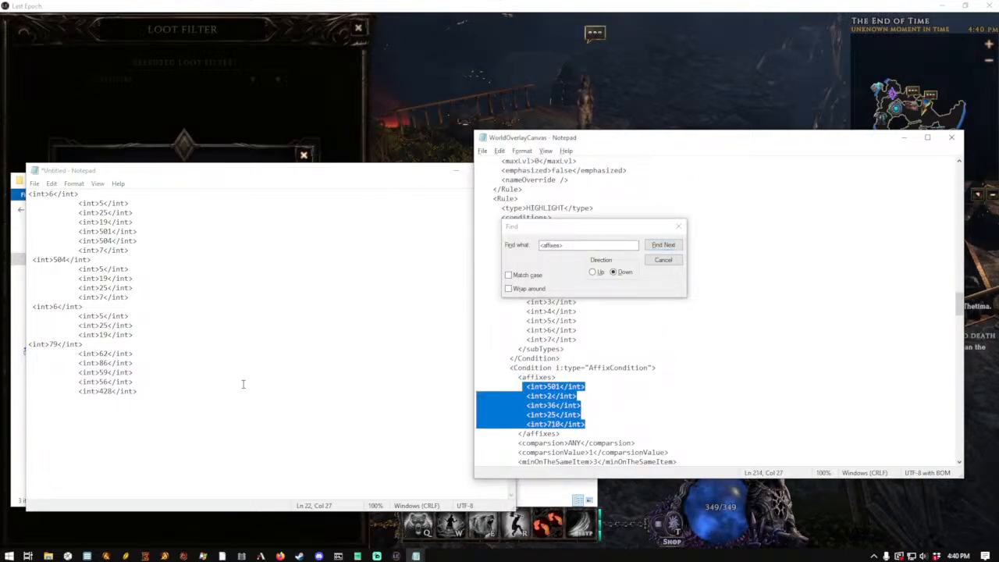
pyautogui.click(249, 384)
pyautogui.hotkey('ctrl', 'v')
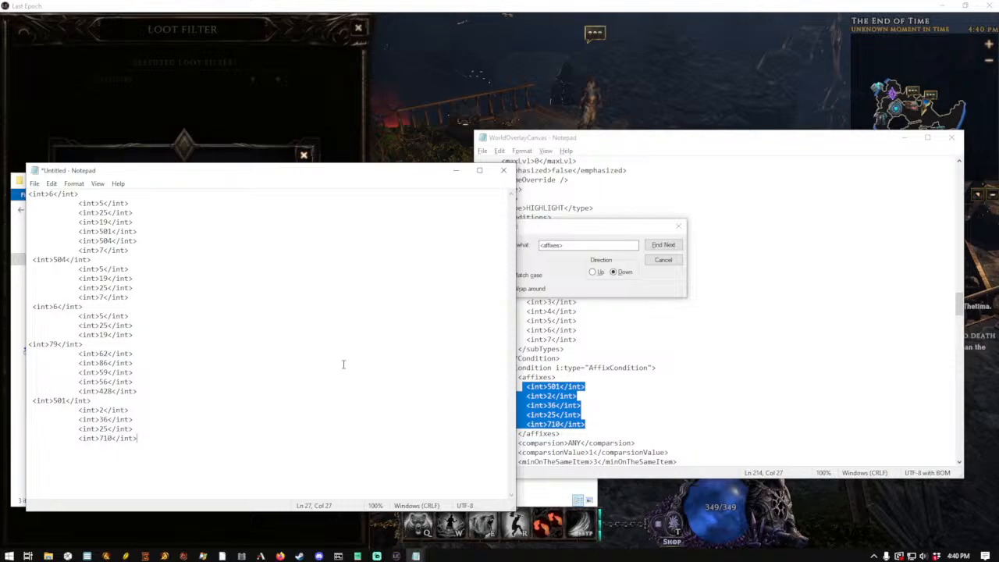
# Find the boots rule's affix list and append its entries 501, 28, 25, 36 and 59 to the untitled document
pyautogui.click(664, 247)
pyautogui.scroll(-2, 636, 383)
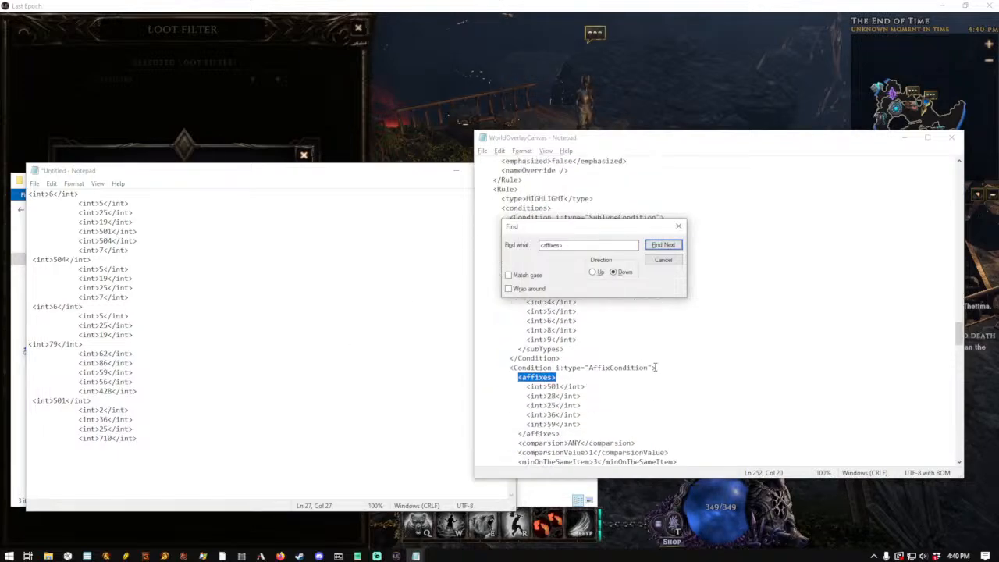
pyautogui.moveTo(525, 359); pyautogui.dragTo(638, 392)
pyautogui.hotkey('ctrl', 'c')
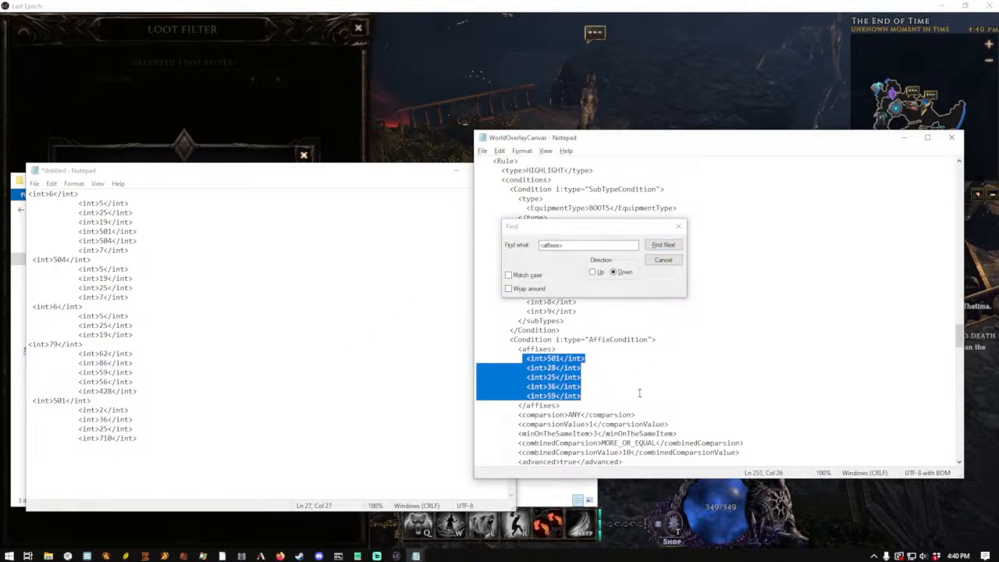
pyautogui.click(213, 475)
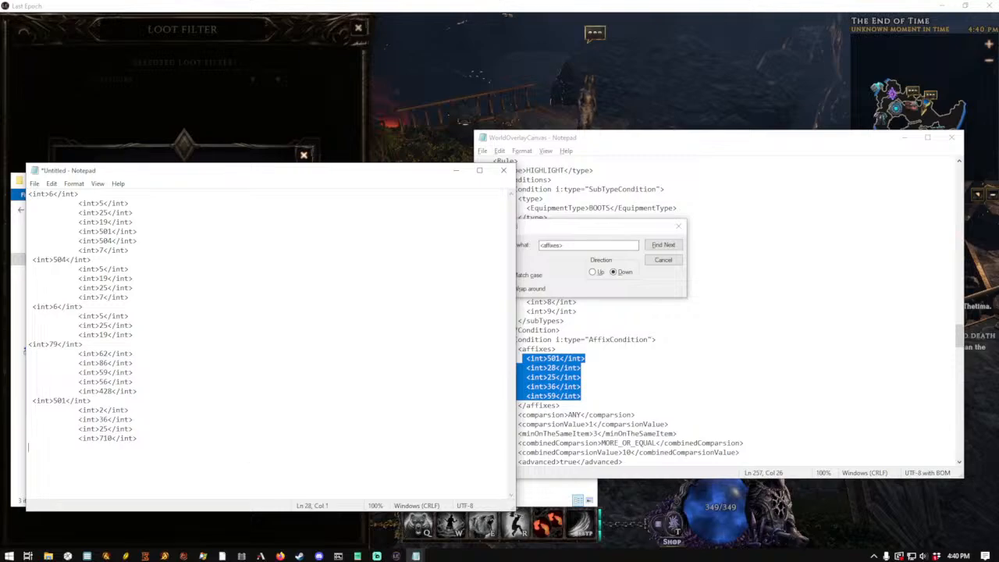
pyautogui.hotkey('ctrl', 'v')
# Find the belt rule's affix list and append its entries 25, 19, 59, 36, 52 and 7 to the untitled document
pyautogui.click(676, 247)
pyautogui.click(671, 247)
pyautogui.moveTo(478, 331); pyautogui.dragTo(624, 374)
pyautogui.click(215, 477)
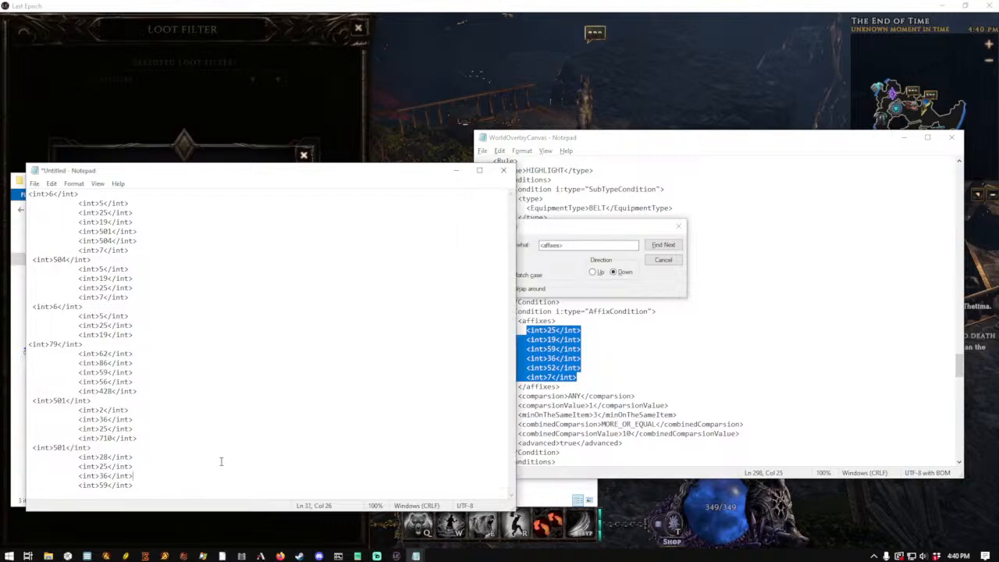
pyautogui.press('Return')
pyautogui.write('<int>25</int>             <int>19</int>             <int>59</int>             <int>36</int>             <int>52</int>             <int>7</int>')
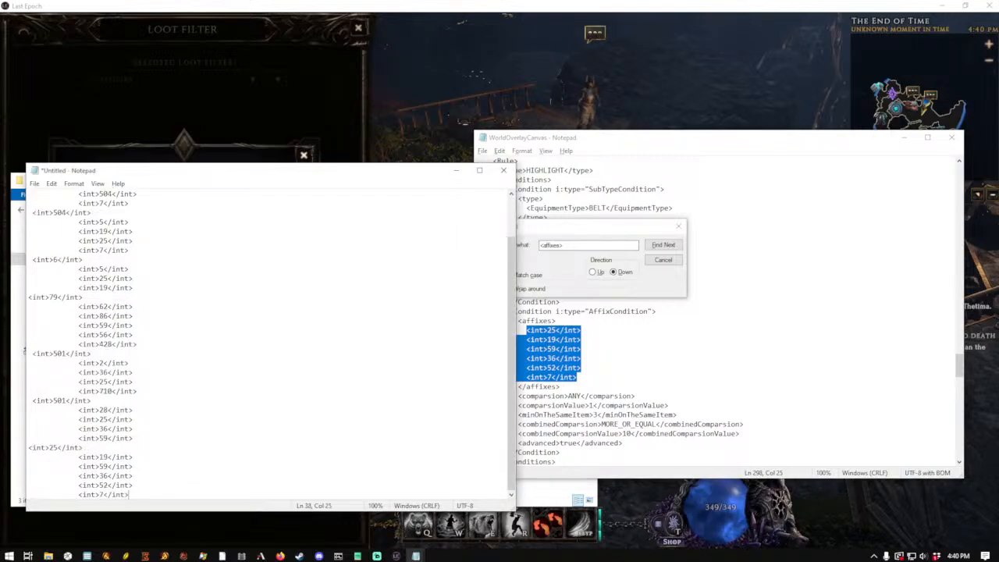
# Find the body armor rule's affix list and add its entries 501, 332, 52, 59 and 338 to the untitled document
pyautogui.click(663, 244)
pyautogui.click(663, 244)
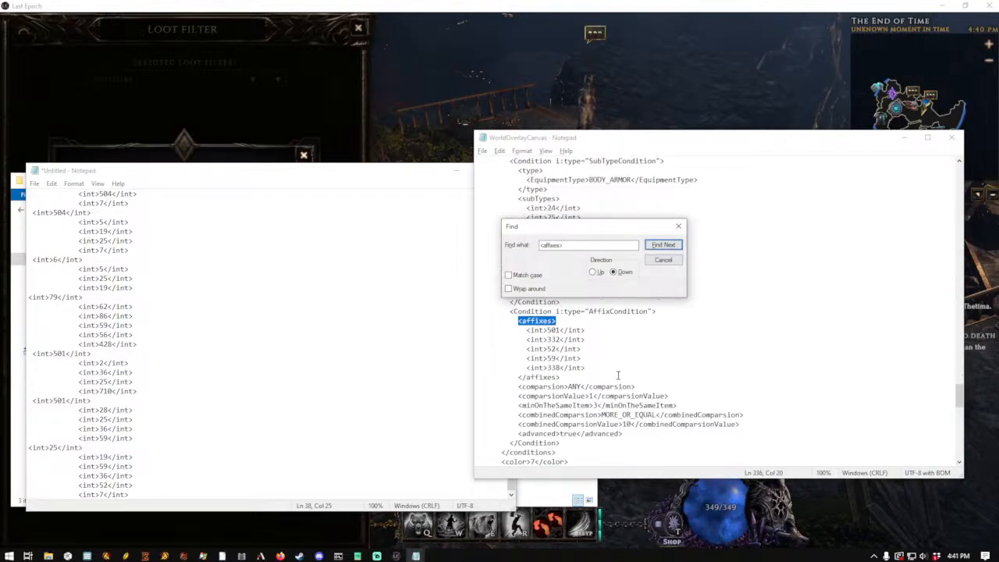
pyautogui.moveTo(477, 331); pyautogui.dragTo(601, 367)
pyautogui.hotkey('ctrl', 'c')
pyautogui.click(178, 446)
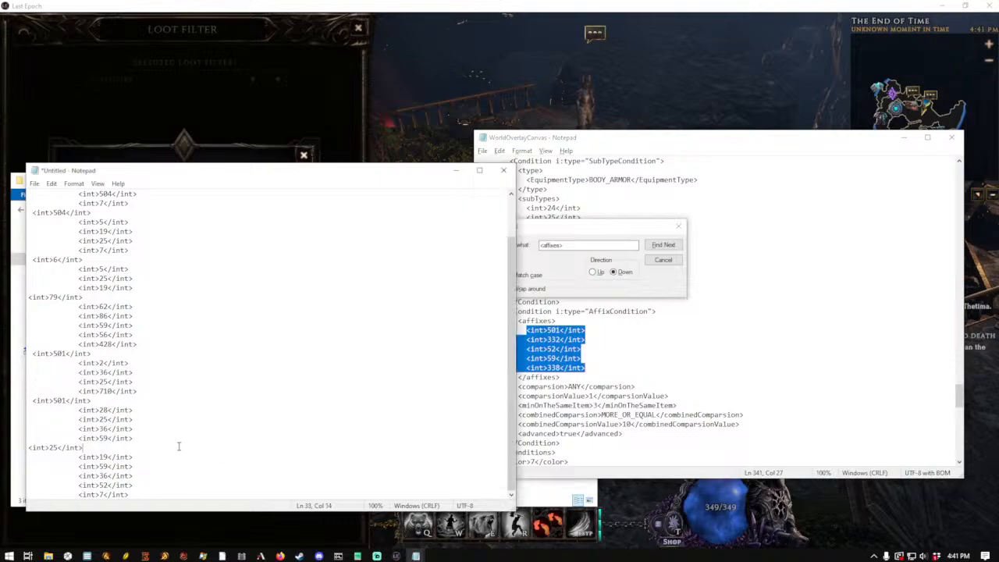
pyautogui.hotkey('ctrl', 'v')
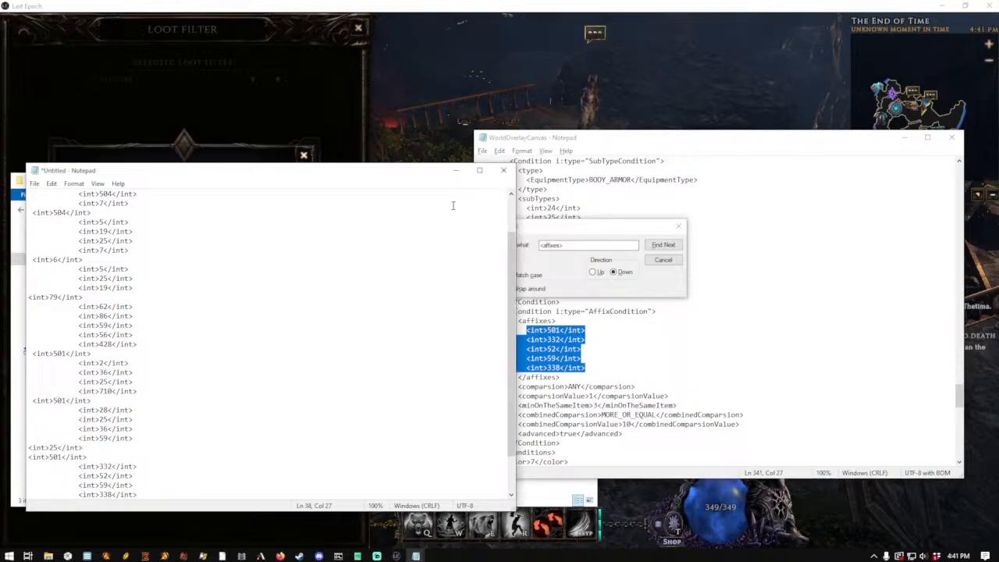
# Find the helmet rule's affix list and insert its entries 501, 602, 52, 25 and 338 after entry 428 in the untitled document
pyautogui.click(662, 245)
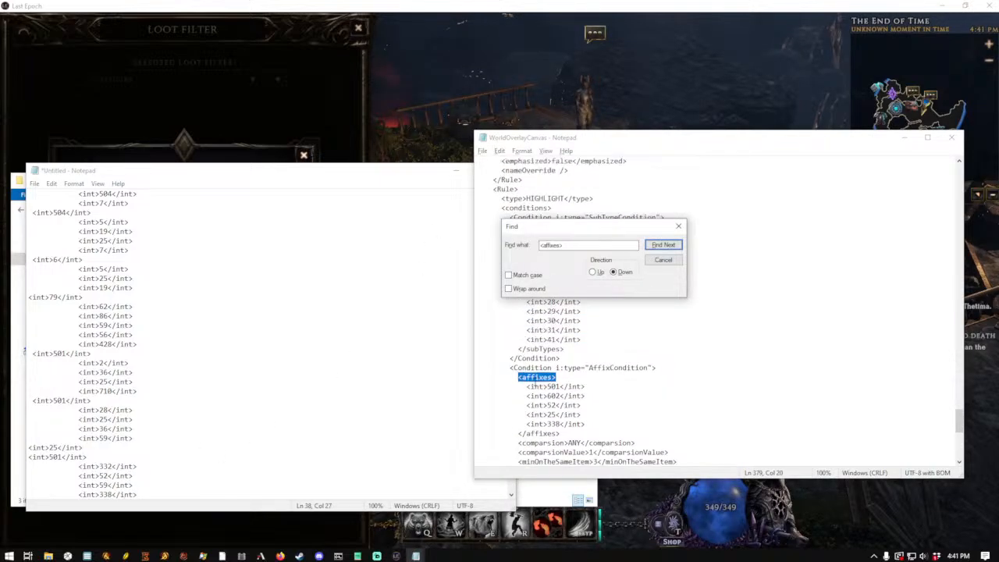
pyautogui.moveTo(522, 389); pyautogui.dragTo(626, 423)
pyautogui.hotkey('ctrl', 'c')
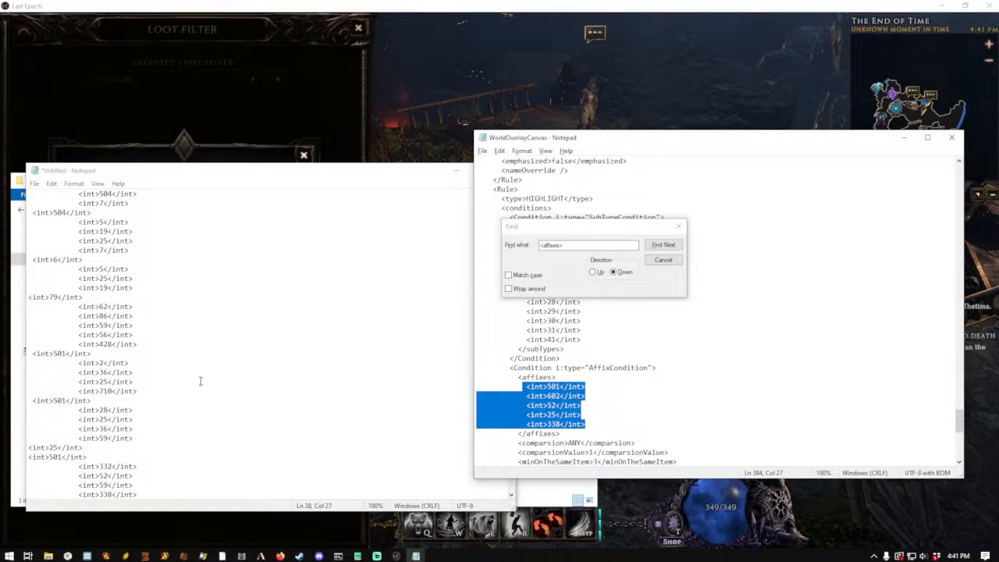
pyautogui.click(192, 347)
pyautogui.hotkey('ctrl', 'v')
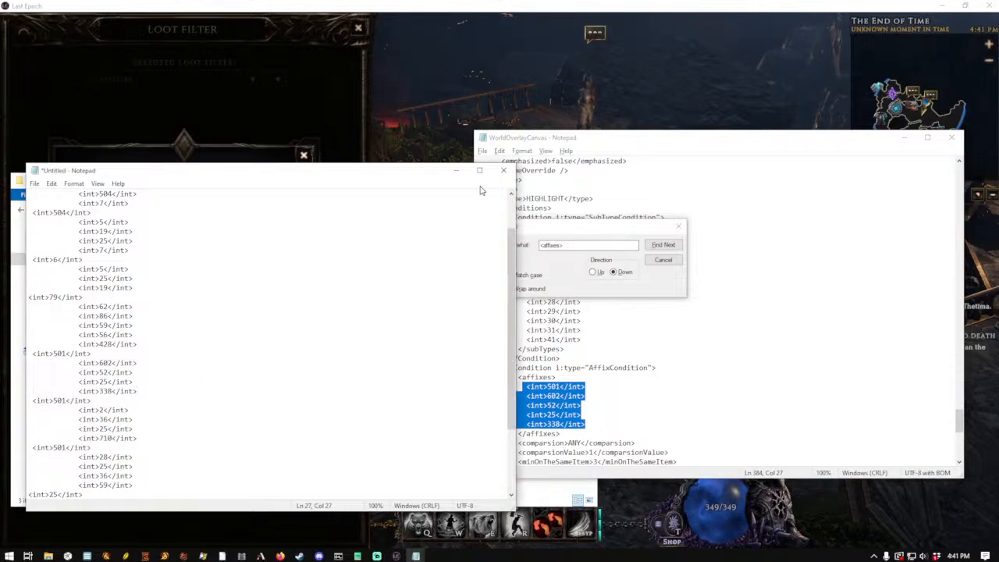
# Search the WorldOverlayCanvas file for any further <affixes> list and close the search
pyautogui.click(690, 256)
pyautogui.click(663, 245)
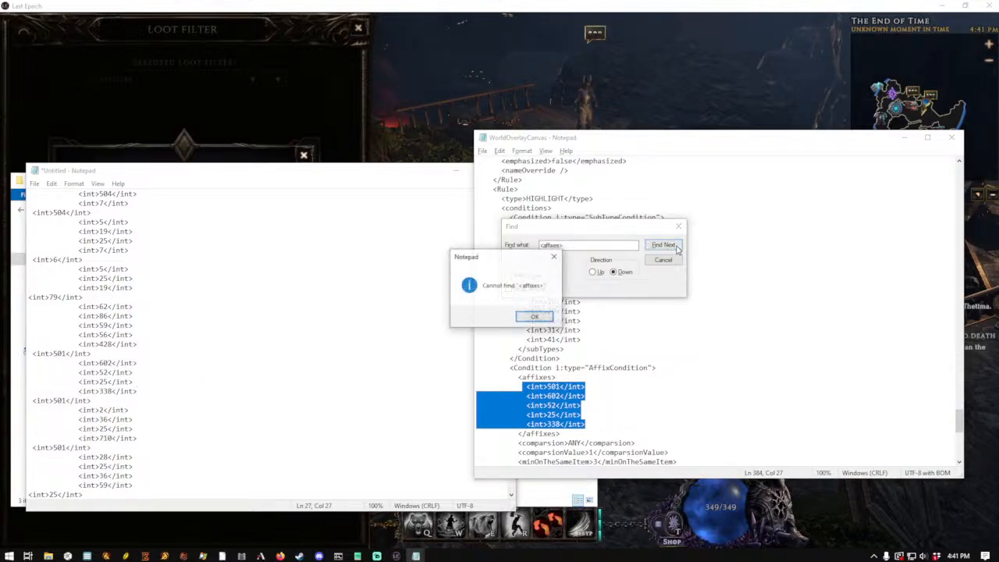
pyautogui.click(535, 316)
pyautogui.click(663, 260)
# Locate the custom SHOW rule in the WorldOverlayCanvas file by searching for its name override xyz
pyautogui.scroll(-6, 660, 366)
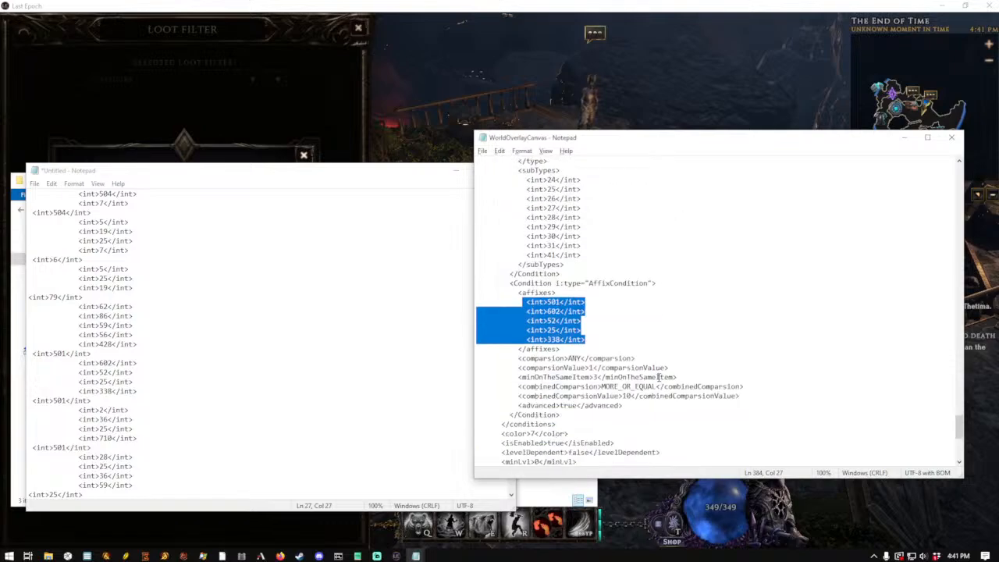
pyautogui.scroll(-5, 660, 372)
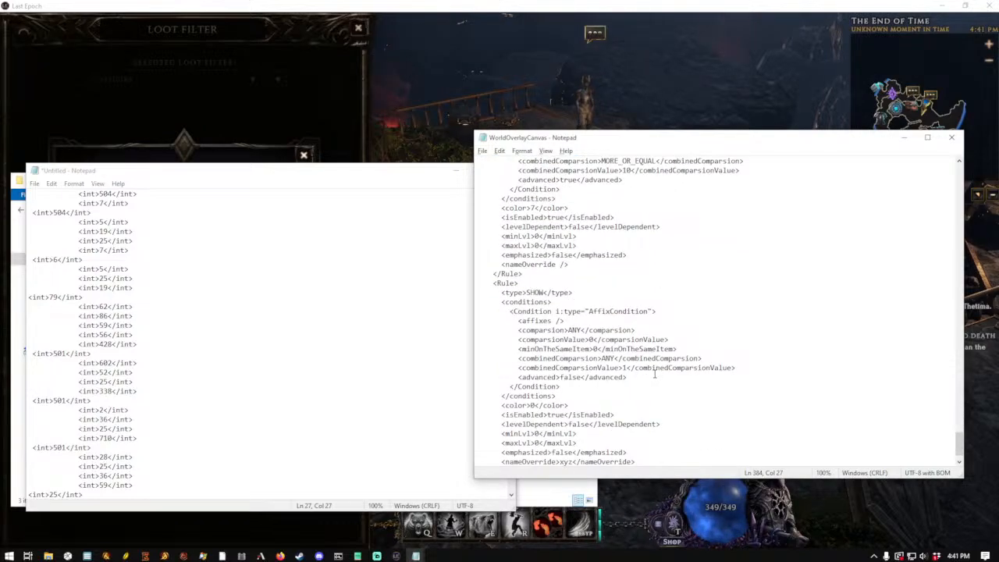
pyautogui.hotkey('ctrl', 'f')
pyautogui.write('xyz')
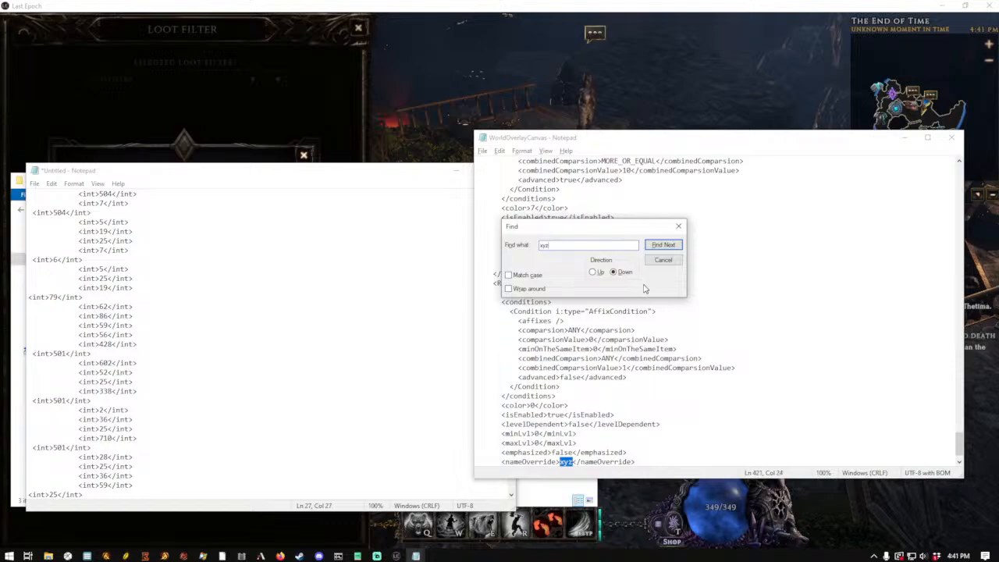
pyautogui.click(661, 261)
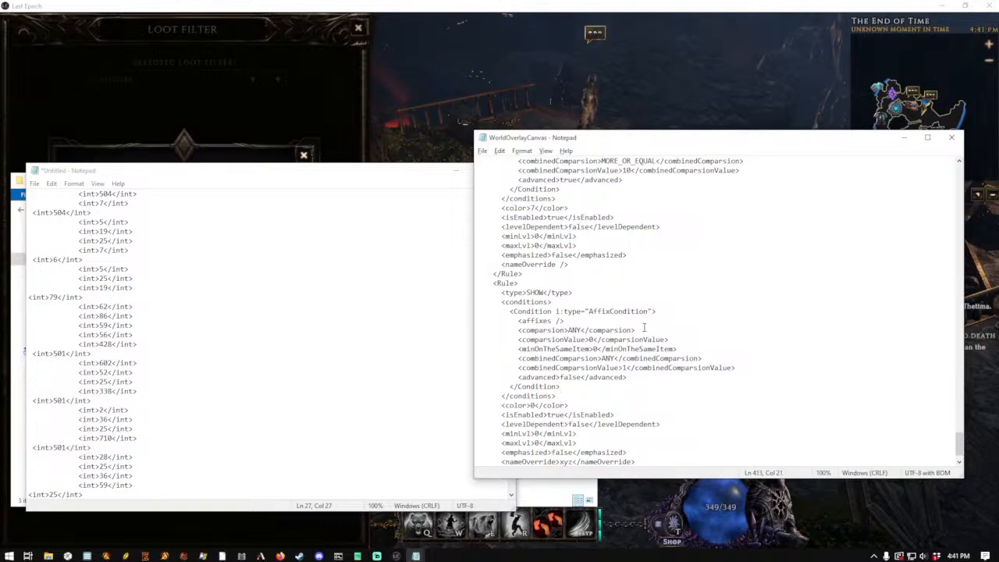
# Insert all collected affix entries on a new line above the xyz rule's <affixes /> element and save the WorldOverlayCanvas file
pyautogui.scroll(4, 627, 343)
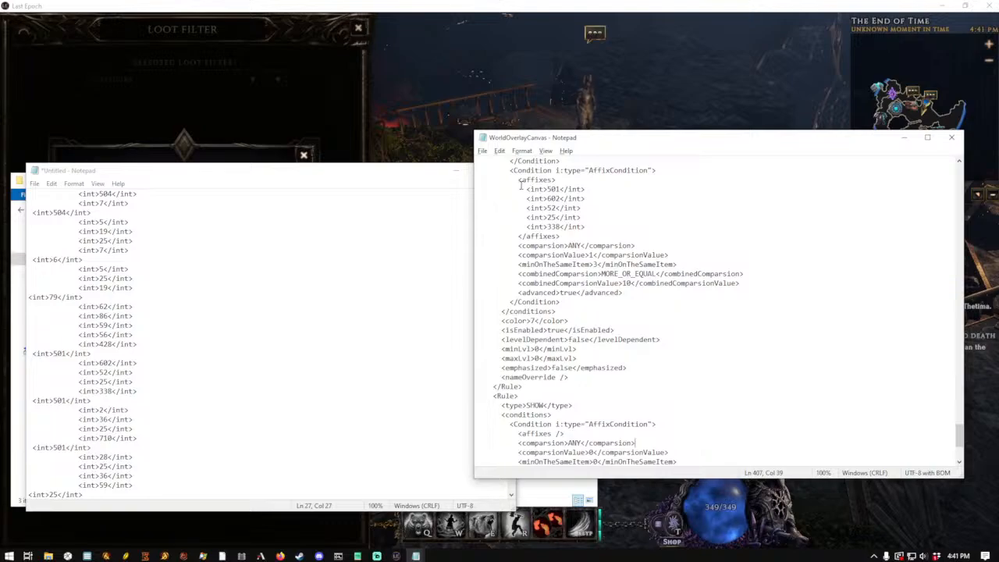
pyautogui.scroll(-2, 593, 261)
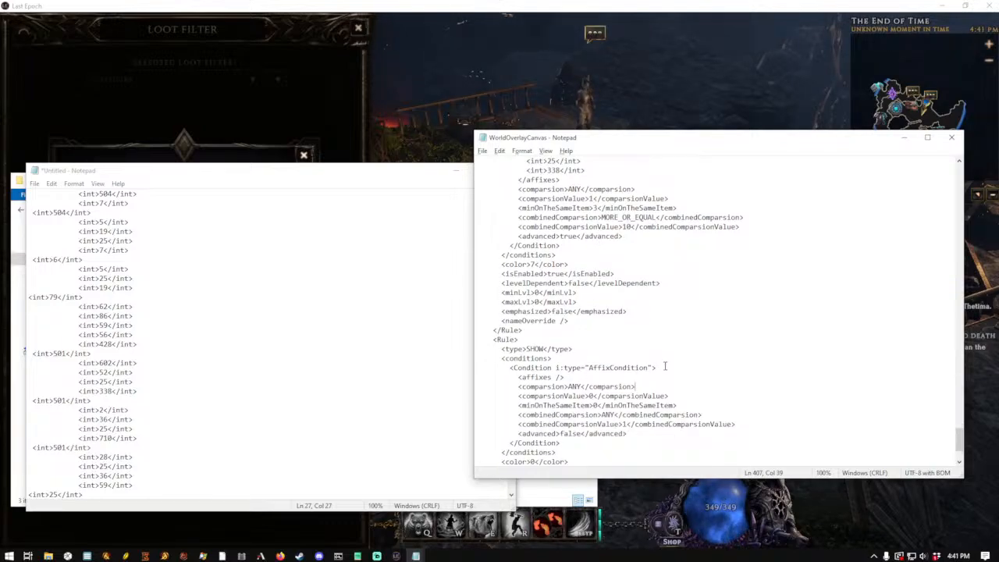
pyautogui.scroll(4, 667, 366)
pyautogui.scroll(-3, 670, 366)
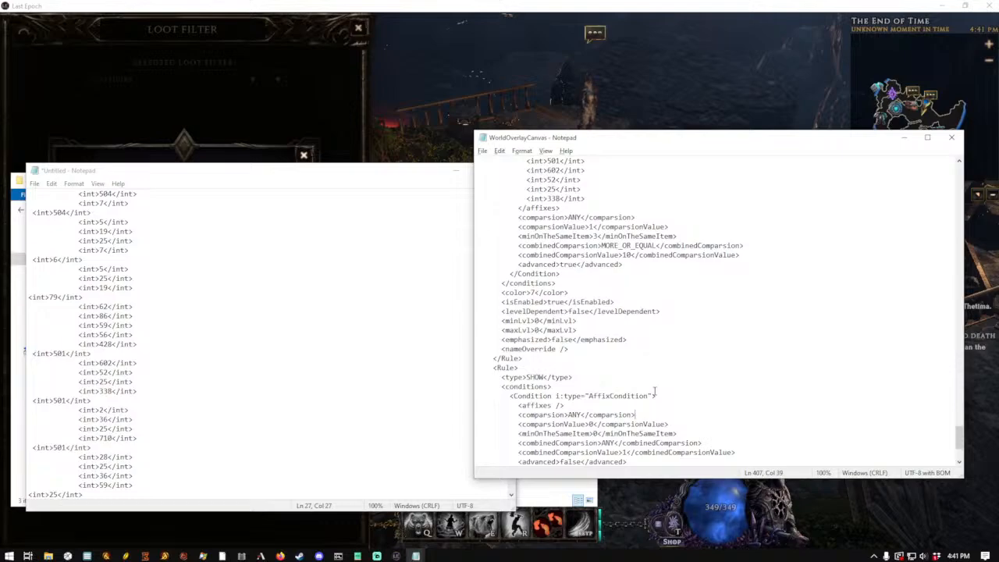
pyautogui.press('Return')
pyautogui.click(305, 334)
pyautogui.hotkey('ctrl', 'a')
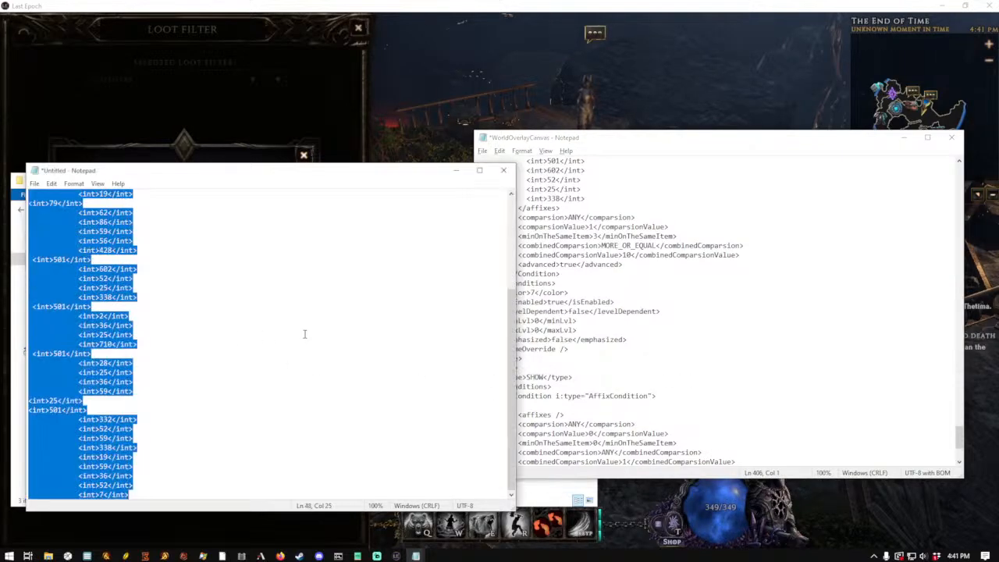
pyautogui.click(566, 412)
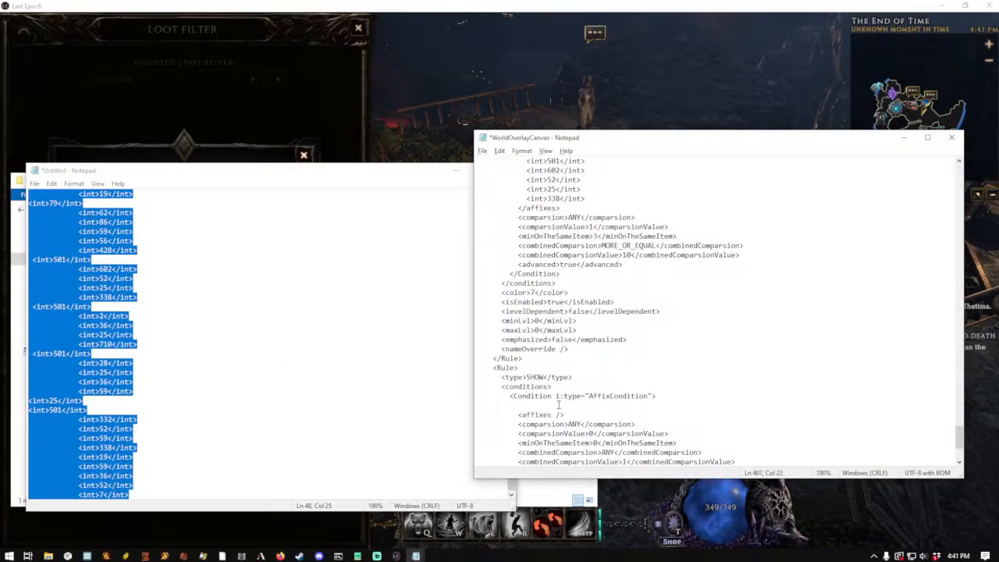
pyautogui.hotkey('ctrl', 'v')
pyautogui.hotkey('ctrl', 's')
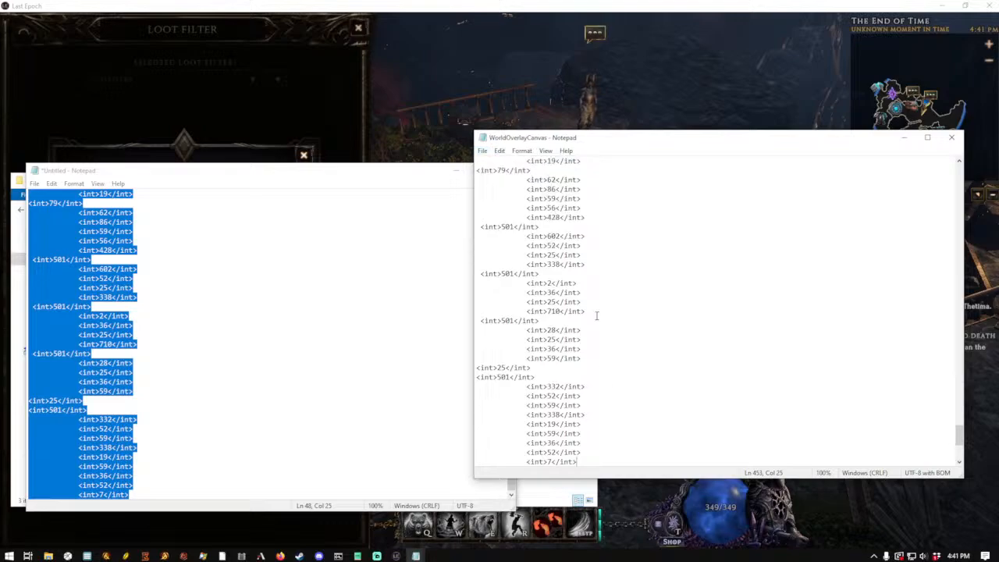
# Close the WorldOverlayCanvas file and discard the untitled Notepad document without saving
pyautogui.click(952, 139)
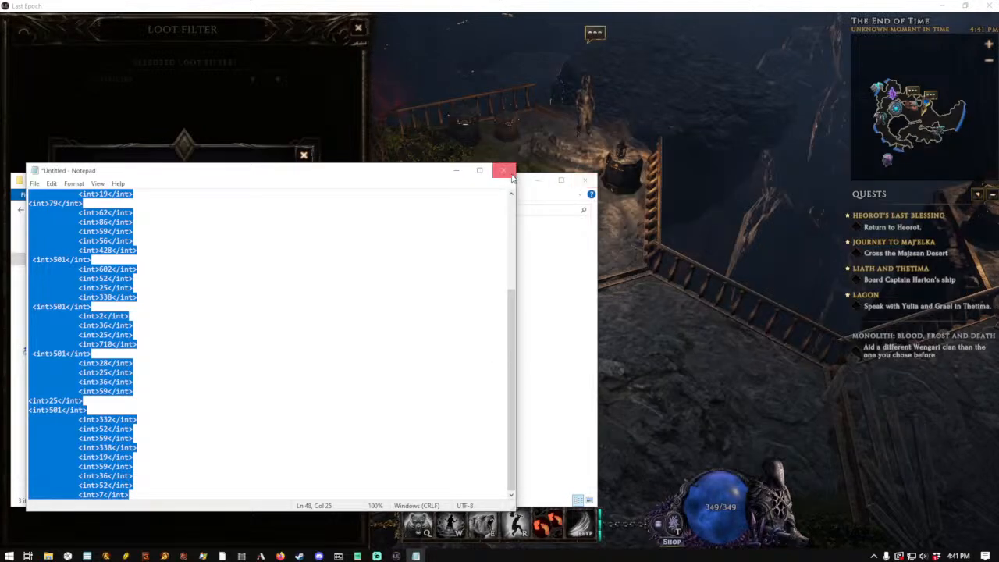
pyautogui.hotkey('alt', 'F4')
pyautogui.click(511, 281)
# In Last Epoch, load the WorldOverlayCanvas filter, inspect the SHOW XYZ rule's affixes, and unload the filter again
pyautogui.click(240, 125)
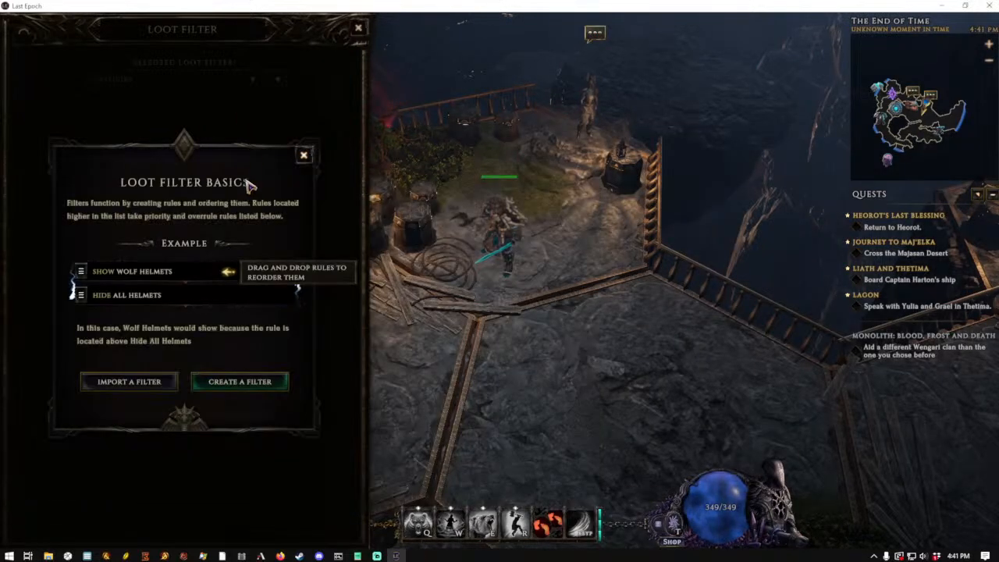
pyautogui.click(303, 156)
pyautogui.click(104, 82)
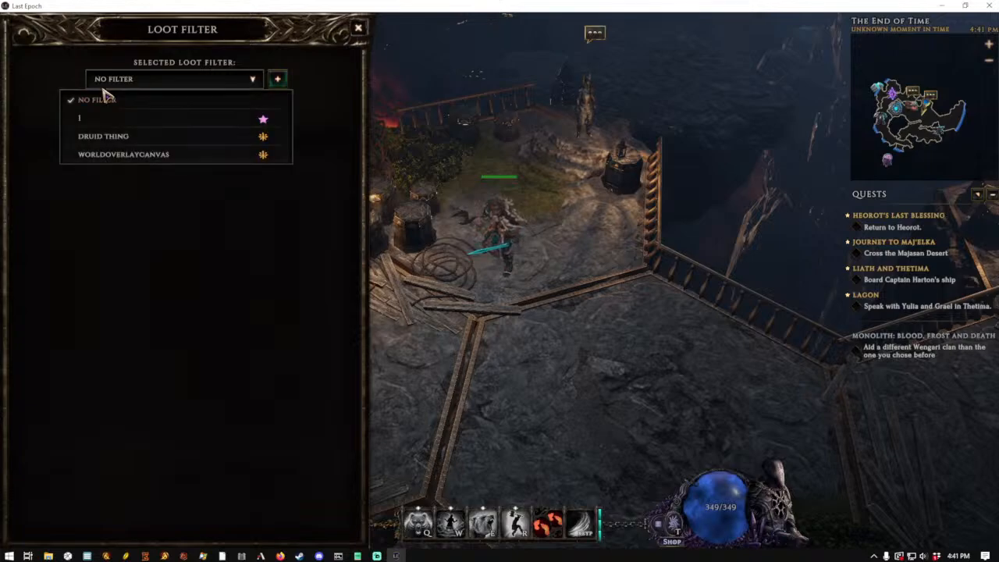
pyautogui.click(134, 159)
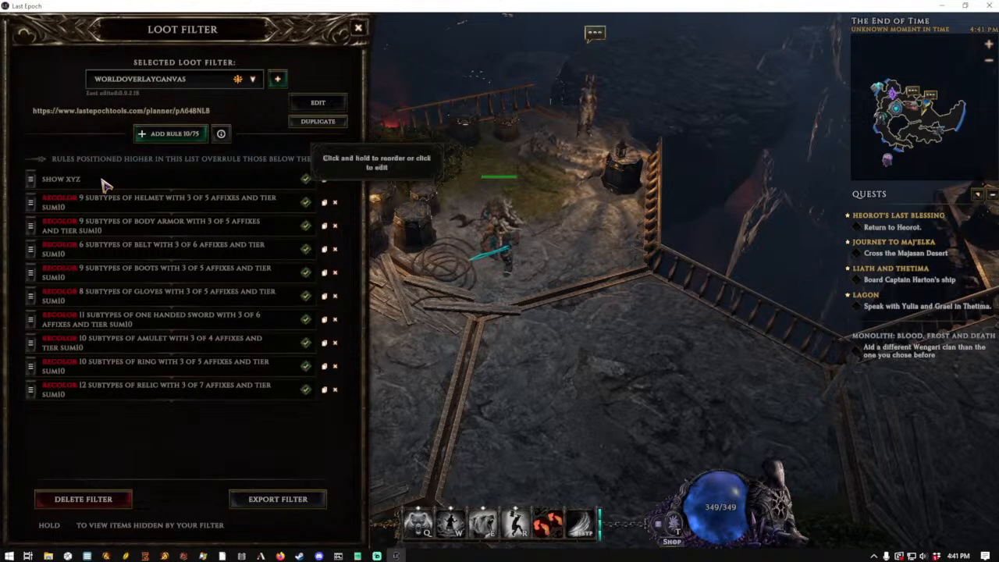
pyautogui.click(160, 180)
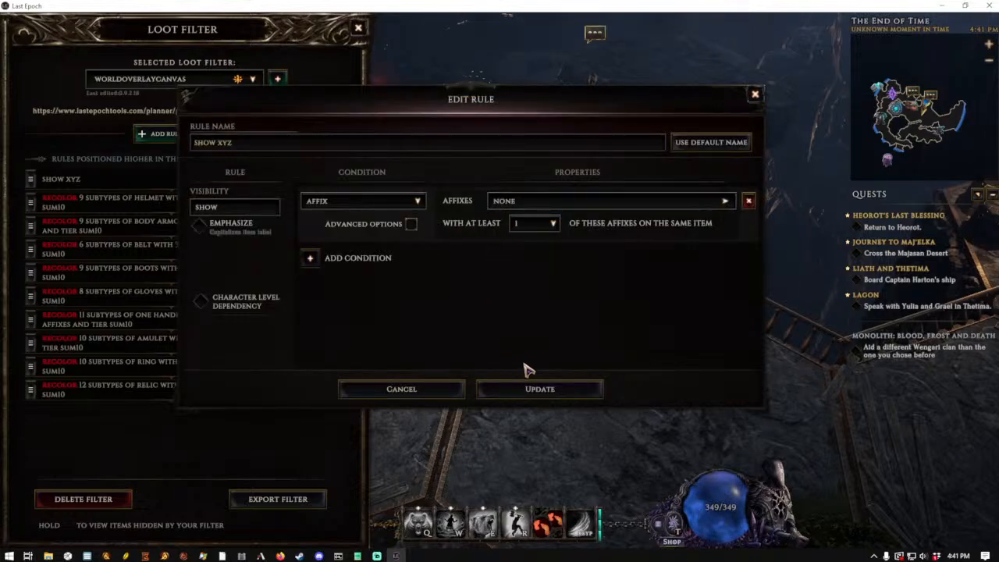
pyautogui.click(416, 393)
pyautogui.click(212, 81)
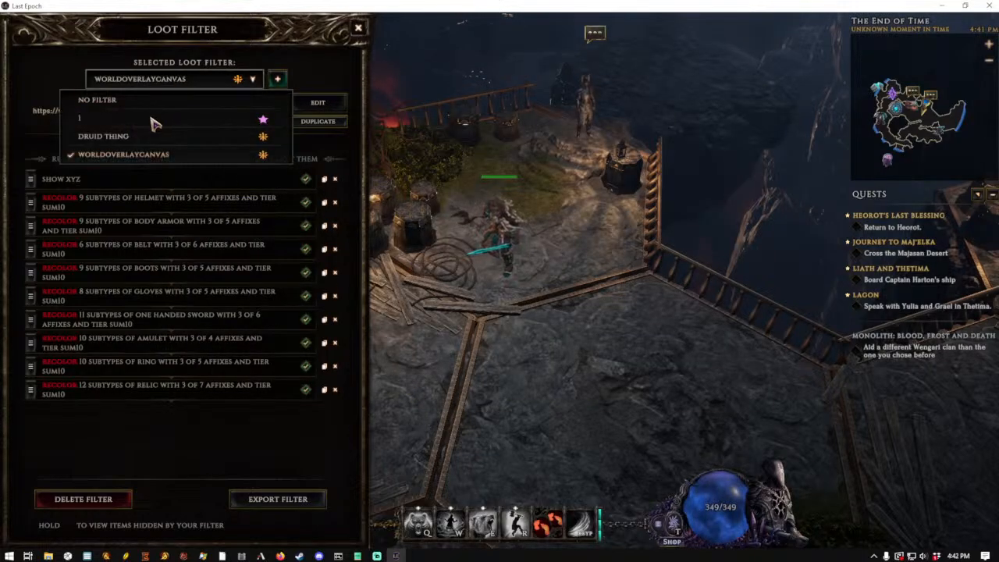
pyautogui.click(164, 115)
# Switch to the Filters folder window and open a new empty Notepad document beside it
pyautogui.hotkey('alt', 'Tab')
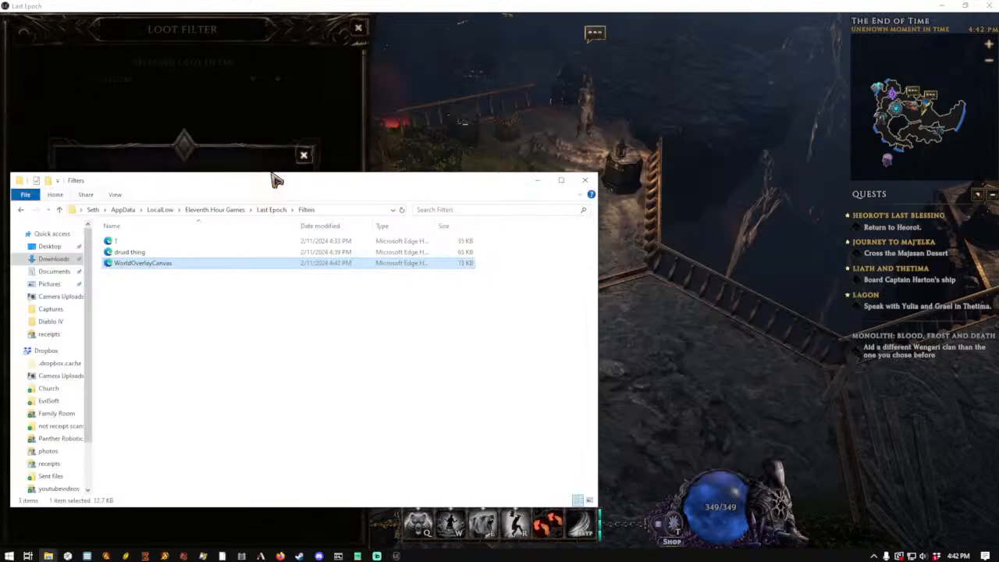
pyautogui.hotkey('alt', 'Tab')
pyautogui.hotkey('alt', 'Tab')
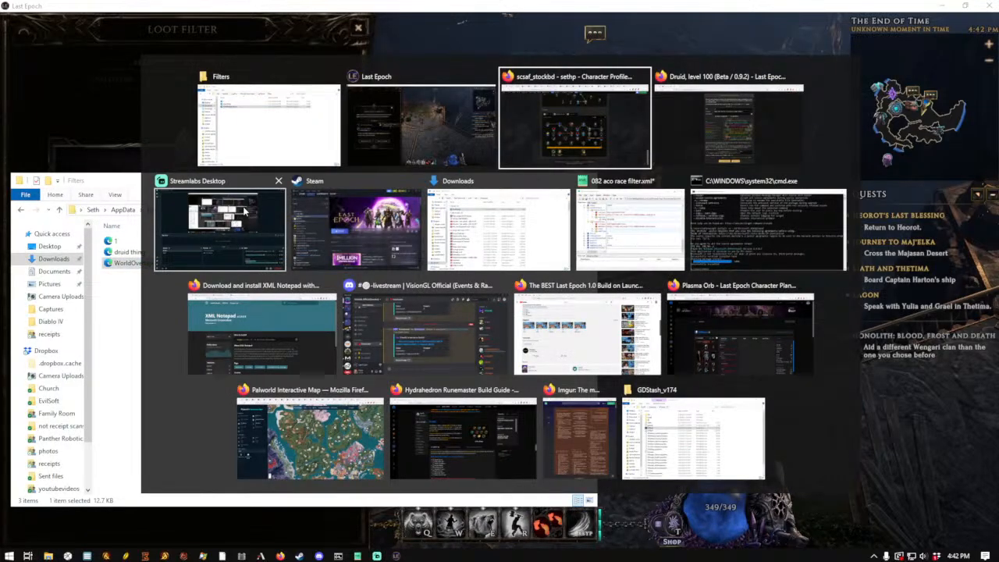
pyautogui.press('Escape')
pyautogui.press('super')
pyautogui.write('notep')
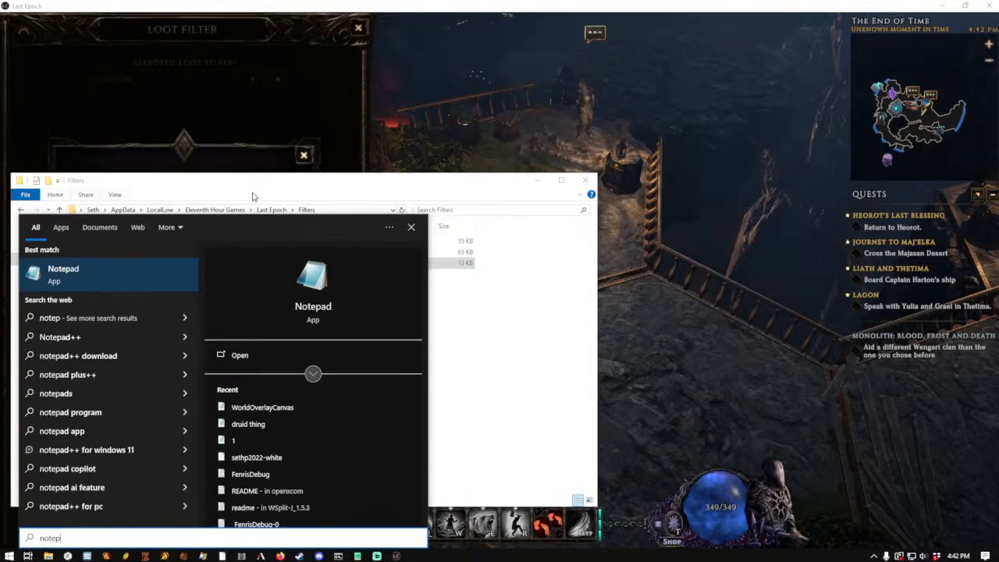
pyautogui.press('Return')
pyautogui.moveTo(236, 171); pyautogui.dragTo(644, 120)
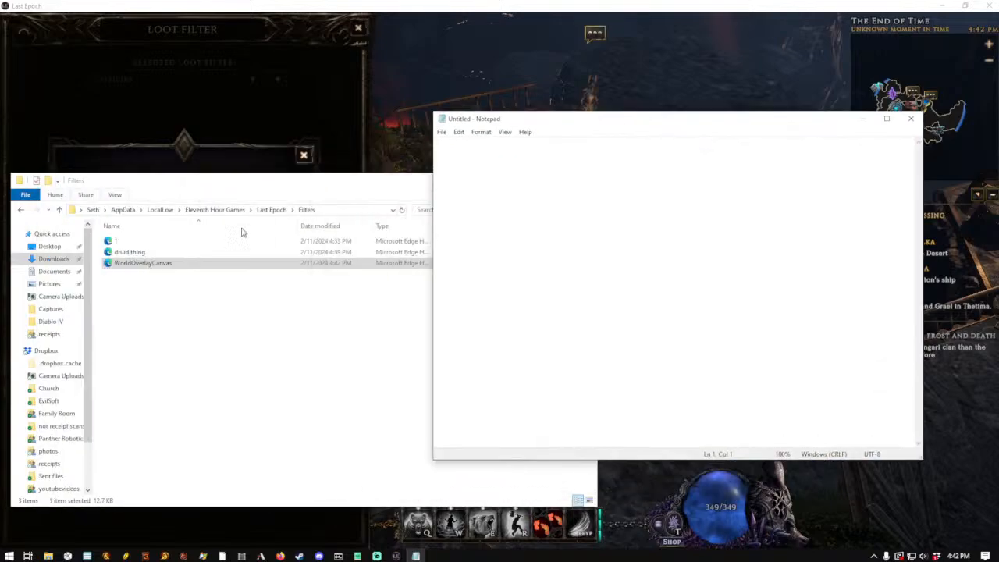
# Try to insert the collected affix entries above the xyz rule's <affixes /> element in the WorldOverlayCanvas file and save it
pyautogui.moveTo(177, 263); pyautogui.dragTo(646, 272)
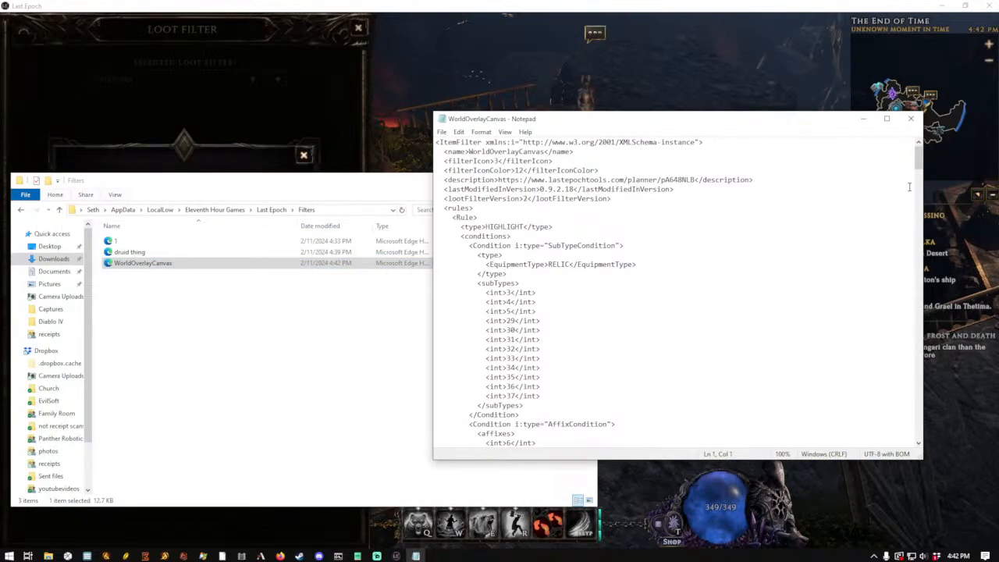
pyautogui.moveTo(922, 156); pyautogui.dragTo(906, 447)
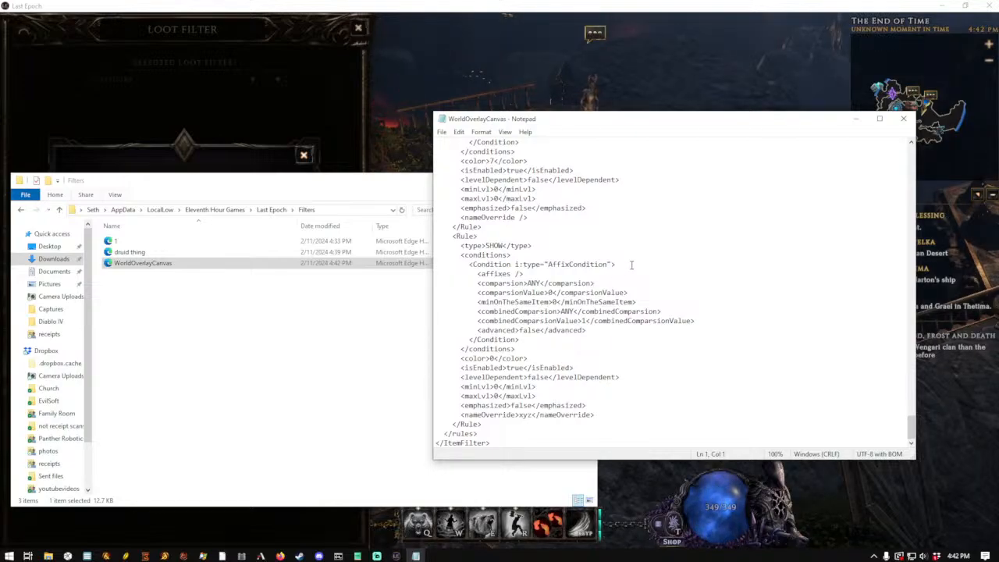
pyautogui.hotkey('ctrl', 'v')
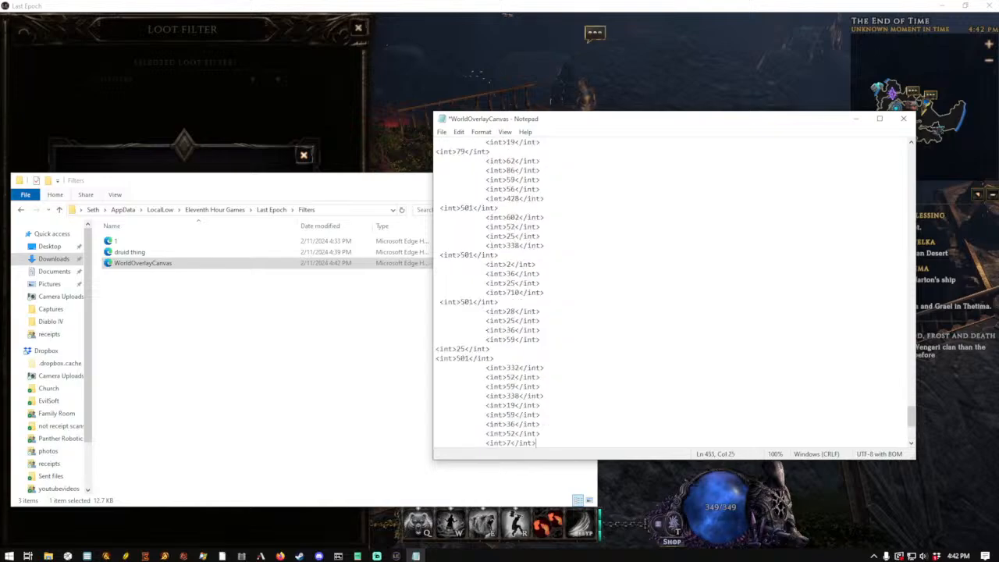
pyautogui.scroll(-2, 661, 278)
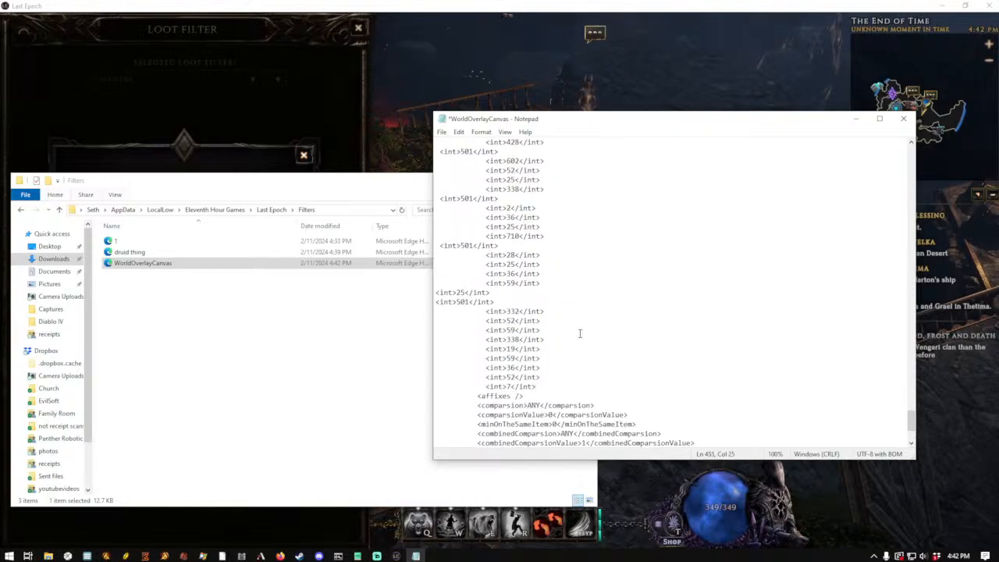
pyautogui.scroll(8, 554, 386)
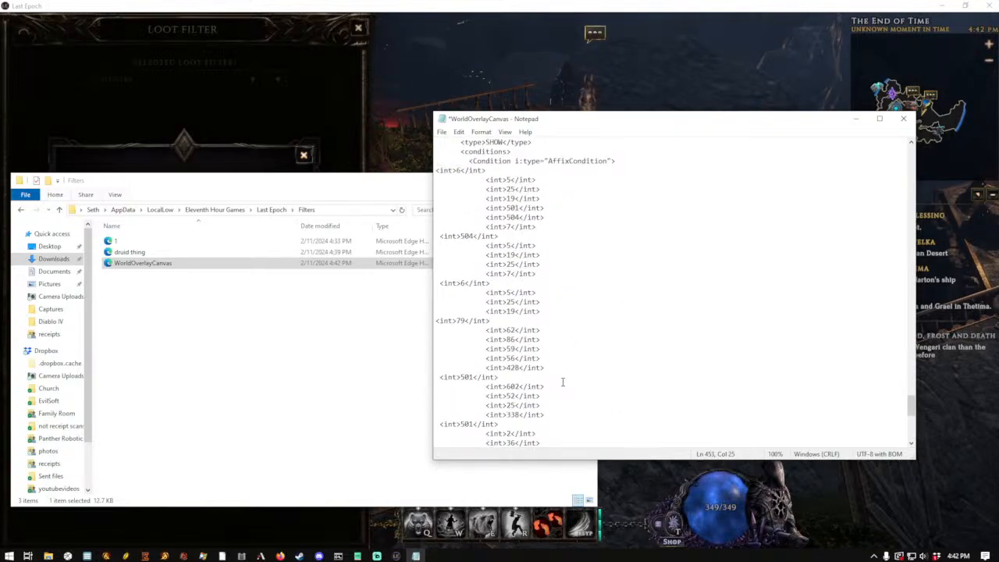
pyautogui.hotkey('ctrl', 's')
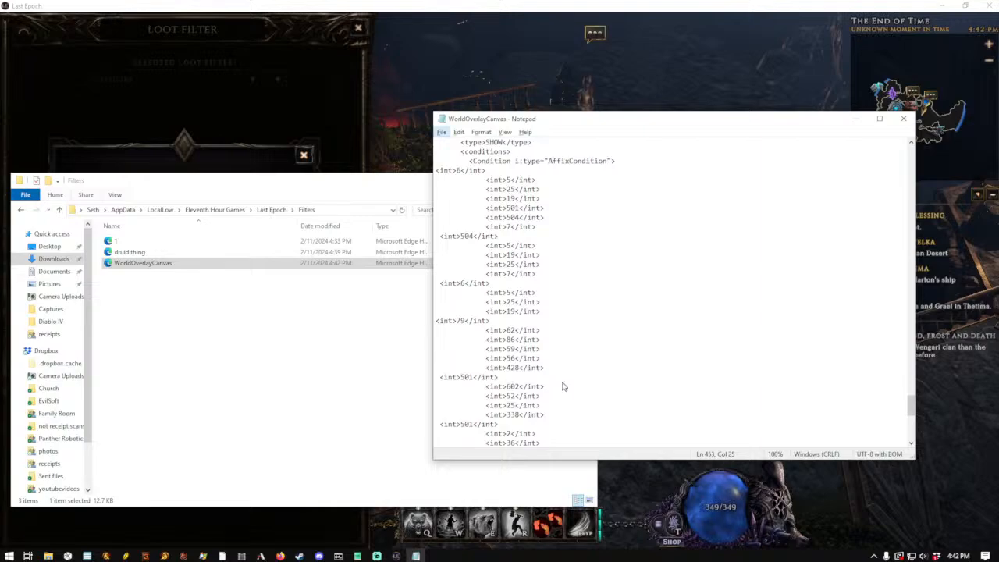
# Switch to Last Epoch, load the WorldOverlayCanvas filter and open its SHOW XYZ rule for editing
pyautogui.click(242, 147)
pyautogui.click(304, 154)
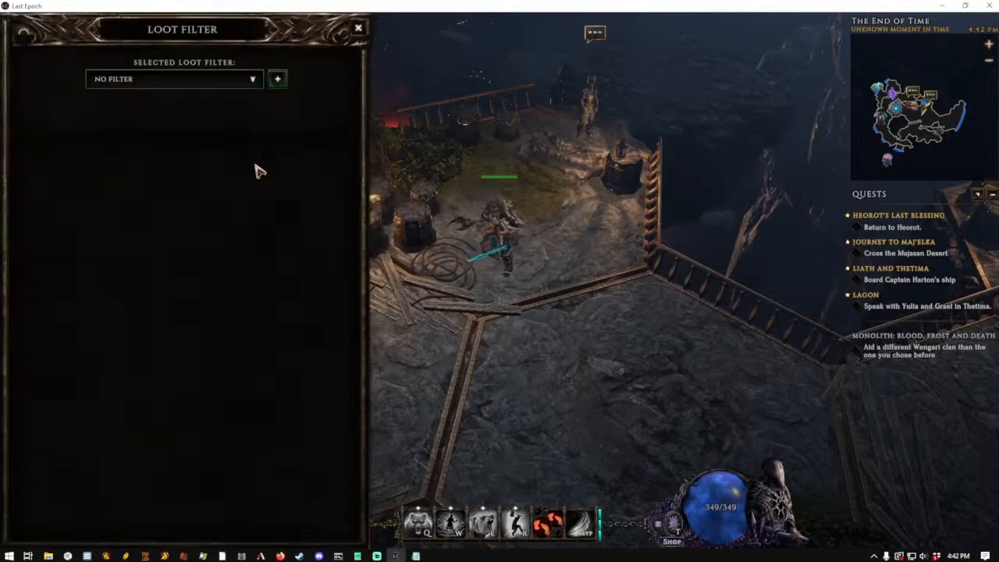
pyautogui.click(167, 82)
pyautogui.click(128, 154)
pyautogui.click(207, 180)
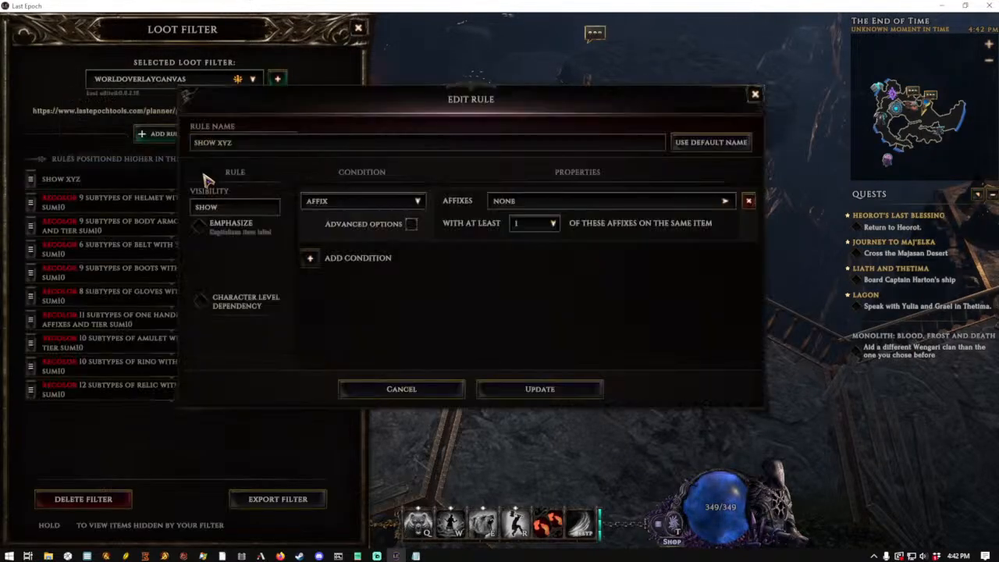
# Set the SHOW XYZ rule's affix to Melee Cold Damage, update the rule and switch the selected loot filter to No Filter
pyautogui.click(532, 201)
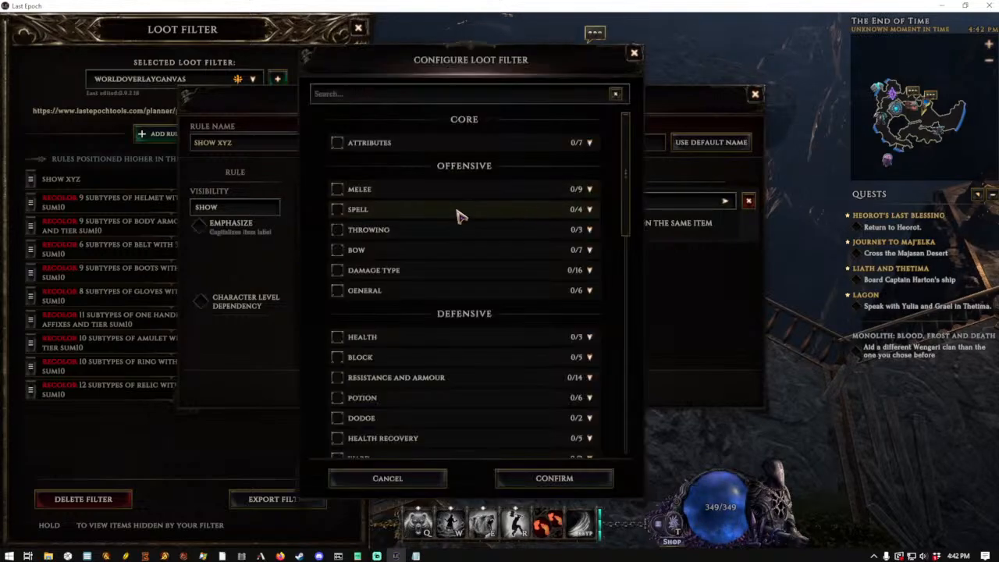
pyautogui.click(421, 192)
pyautogui.click(344, 209)
pyautogui.click(573, 479)
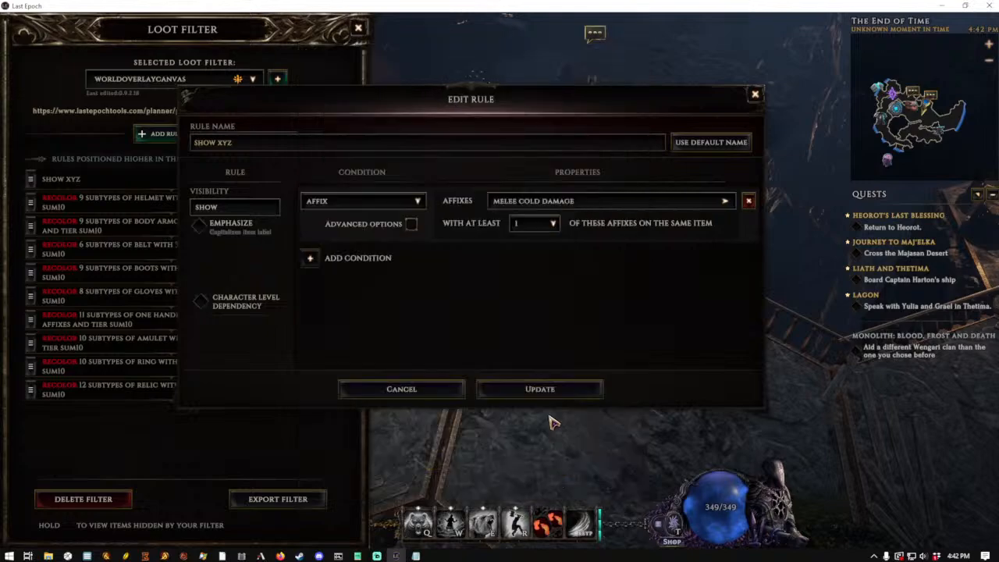
pyautogui.click(539, 396)
pyautogui.click(180, 81)
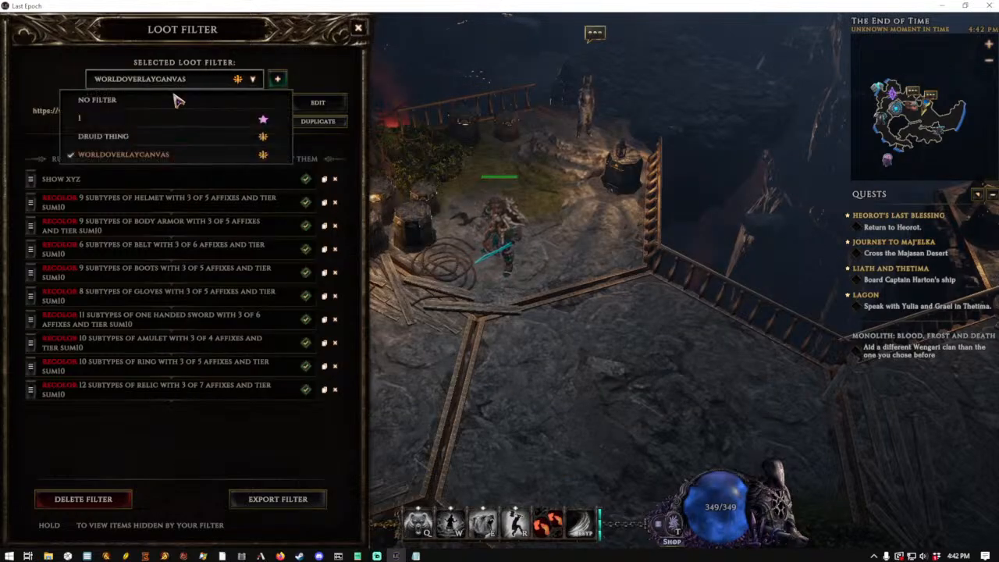
pyautogui.click(178, 100)
# Reload the WorldOverlayCanvas file in Notepad, replace the xyz rule's <int>78</int> entry with the collected affix entries and save
pyautogui.hotkey('alt', 'Tab')
pyautogui.hotkey('alt', 'Tab')
pyautogui.hotkey('alt', 'Tab')
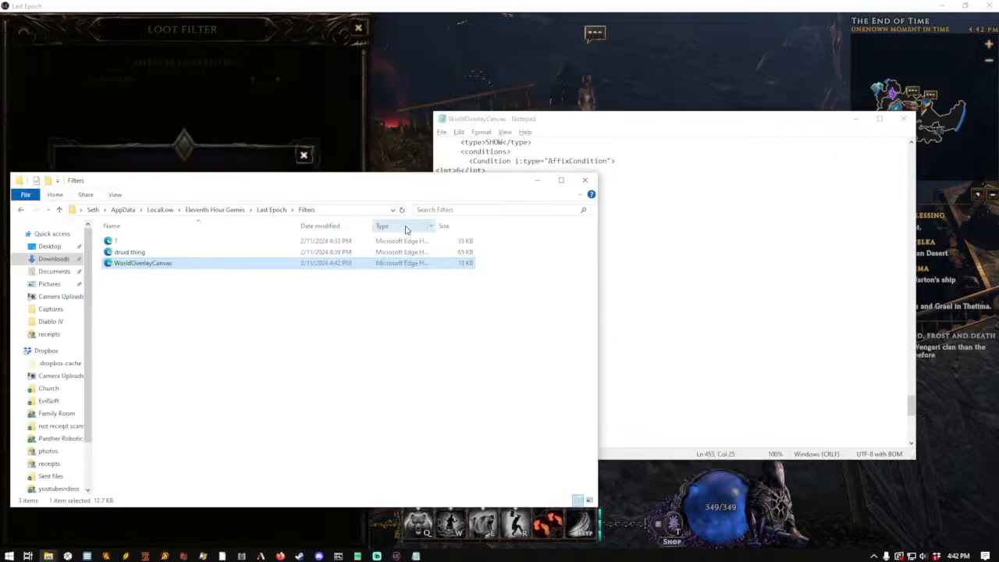
pyautogui.click(639, 125)
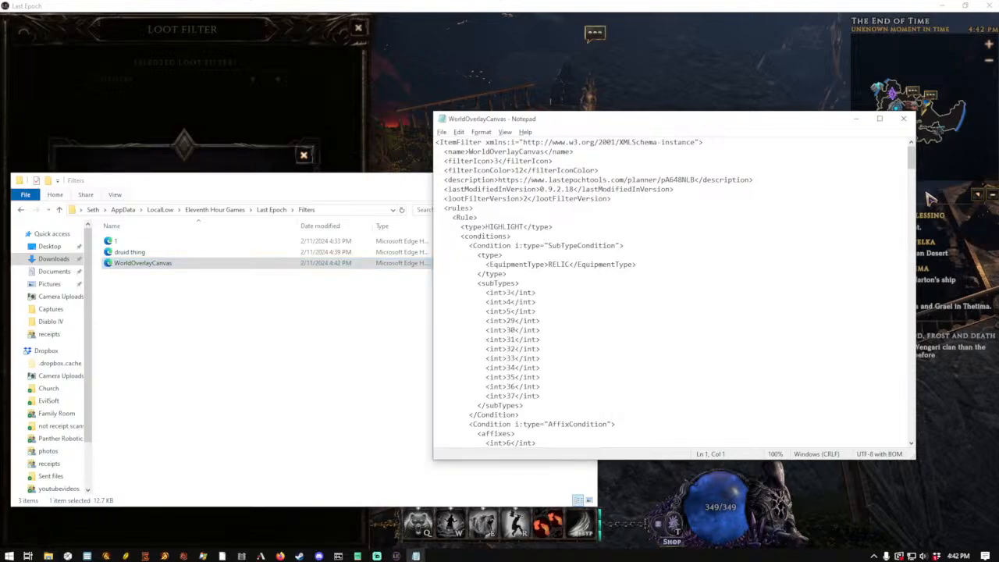
pyautogui.moveTo(913, 158); pyautogui.dragTo(887, 437)
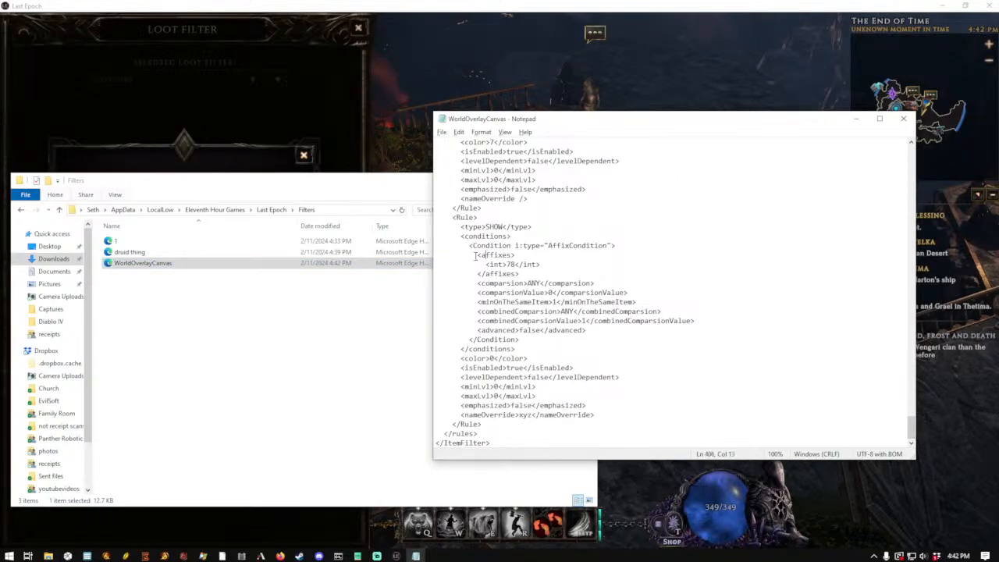
pyautogui.moveTo(483, 265); pyautogui.dragTo(589, 265)
pyautogui.hotkey('ctrl', 'v')
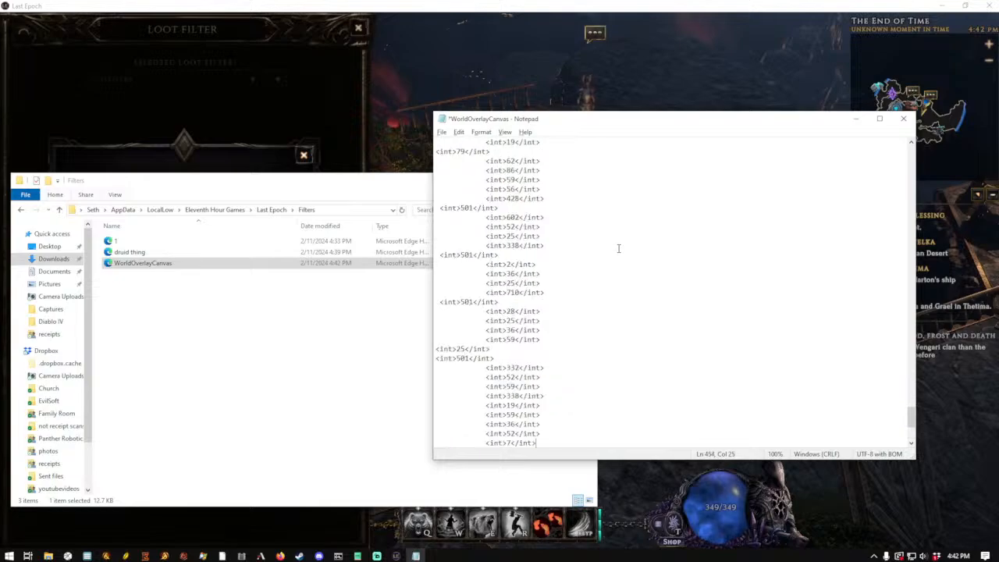
pyautogui.hotkey('ctrl', 's')
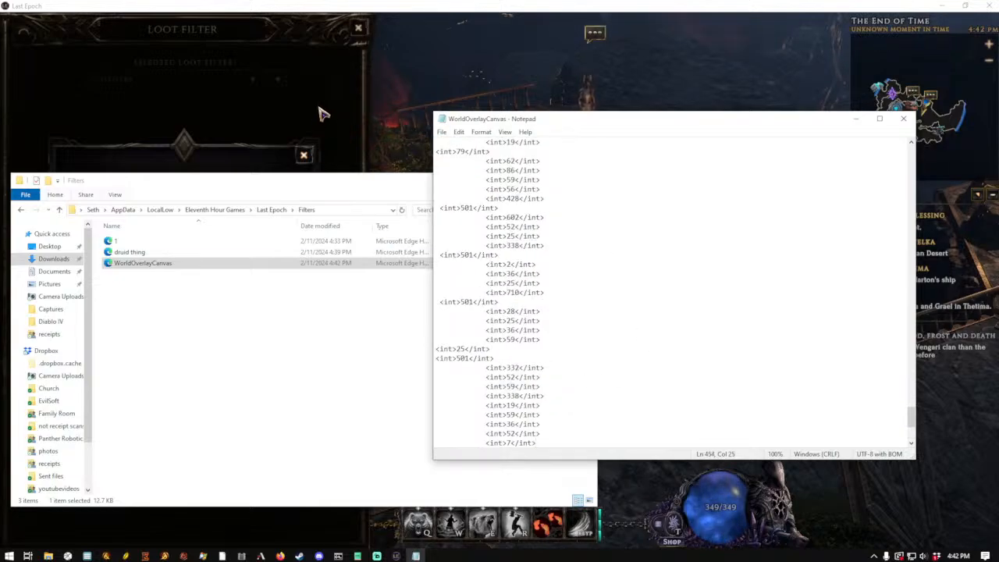
# Return to Last Epoch and load the edited WorldOverlayCanvas loot filter
pyautogui.click(305, 157)
pyautogui.click(190, 78)
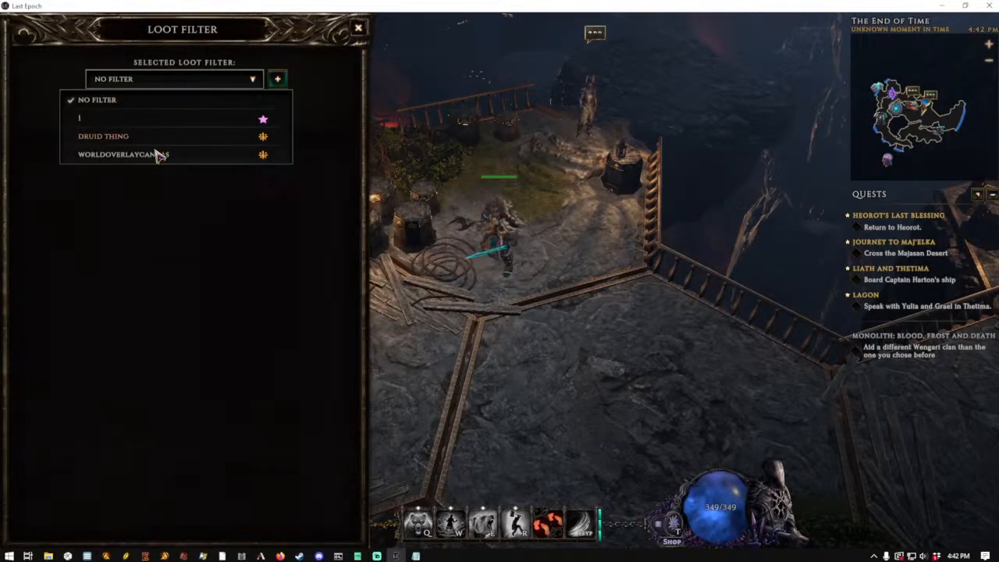
pyautogui.click(157, 155)
# Examine the affix selection of the SHOW XYZ rule and close the rule without changing it
pyautogui.click(203, 182)
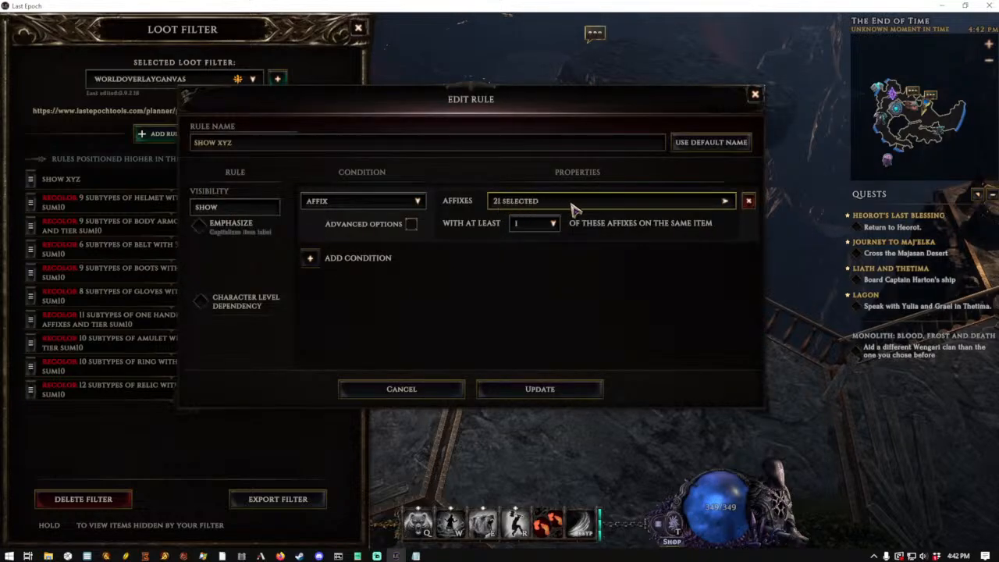
pyautogui.click(595, 207)
pyautogui.moveTo(627, 187); pyautogui.dragTo(624, 129)
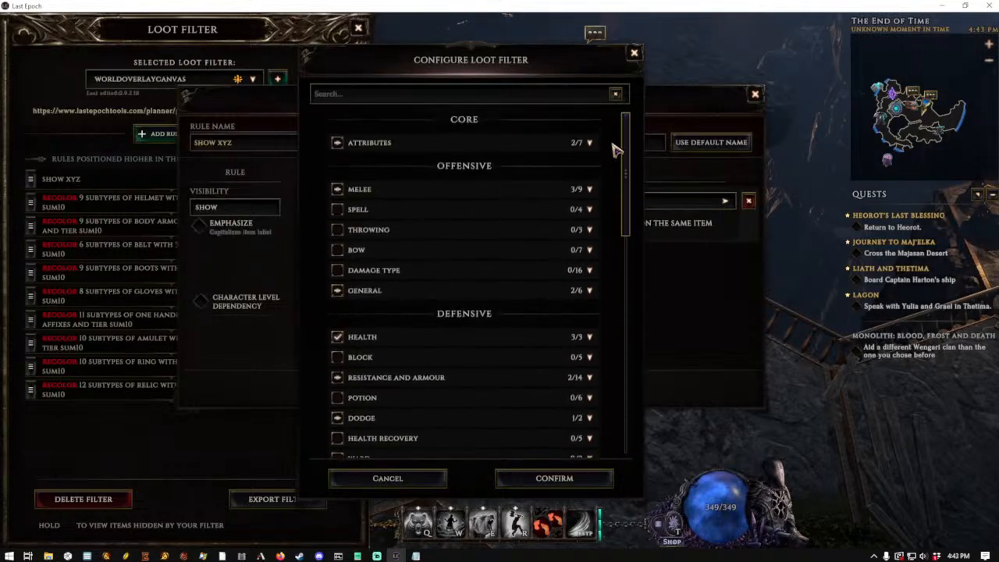
pyautogui.click(633, 53)
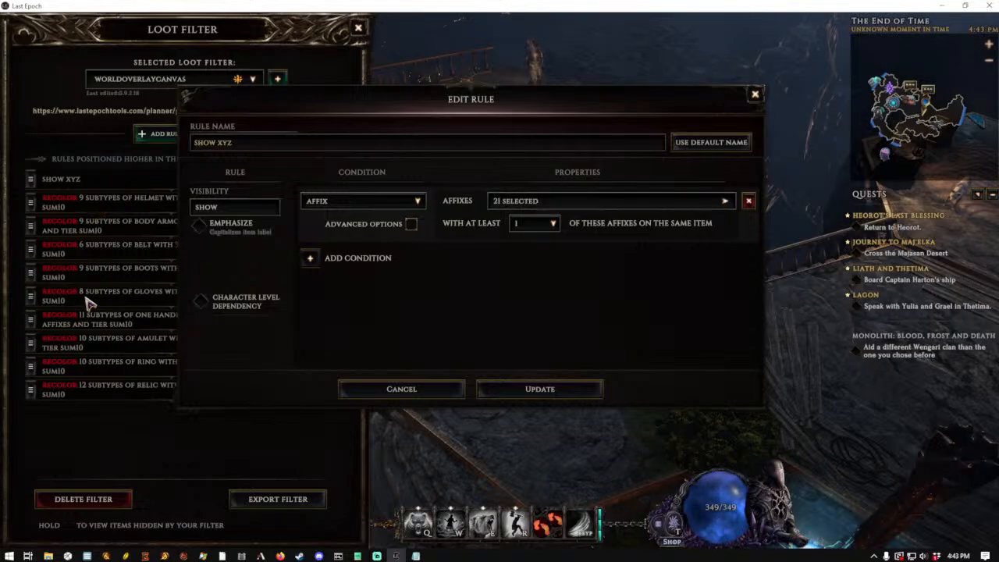
pyautogui.click(755, 94)
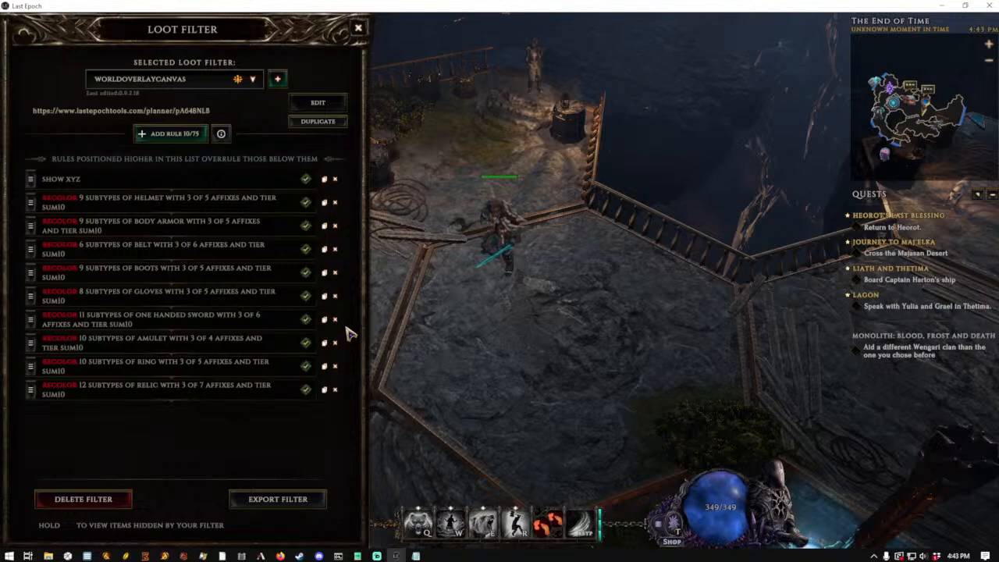
# Bring up the Filters folder and XML Notepad, and open WorldOverlayCanvas there, discarding the changes to the 082 aco race filter
pyautogui.hotkey('alt', 'Tab')
pyautogui.hotkey('alt', 'Tab')
pyautogui.hotkey('alt', 'Tab')
pyautogui.hotkey('alt', 'Tab')
pyautogui.hotkey('alt', 'Tab')
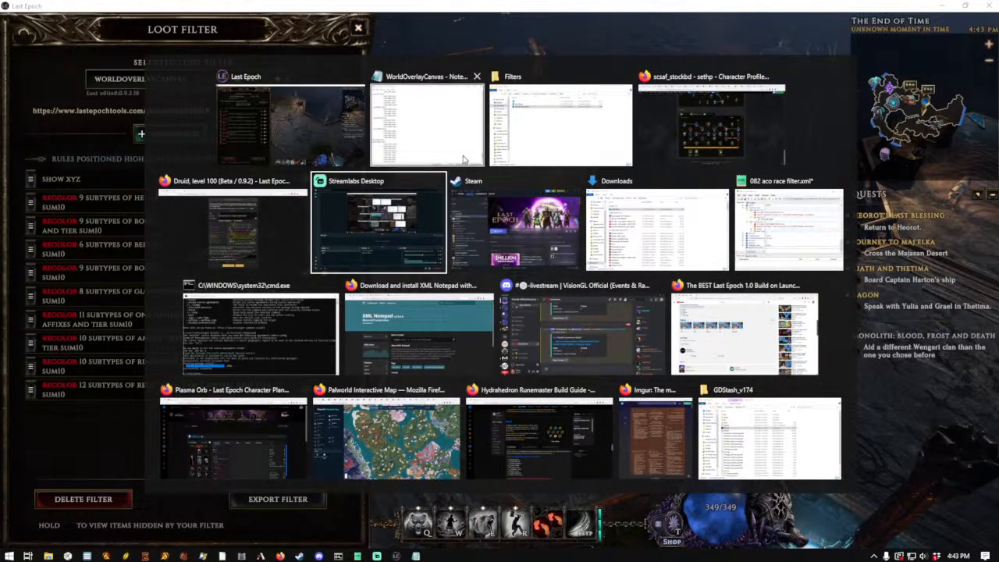
pyautogui.click(504, 138)
pyautogui.hotkey('alt', 'Tab')
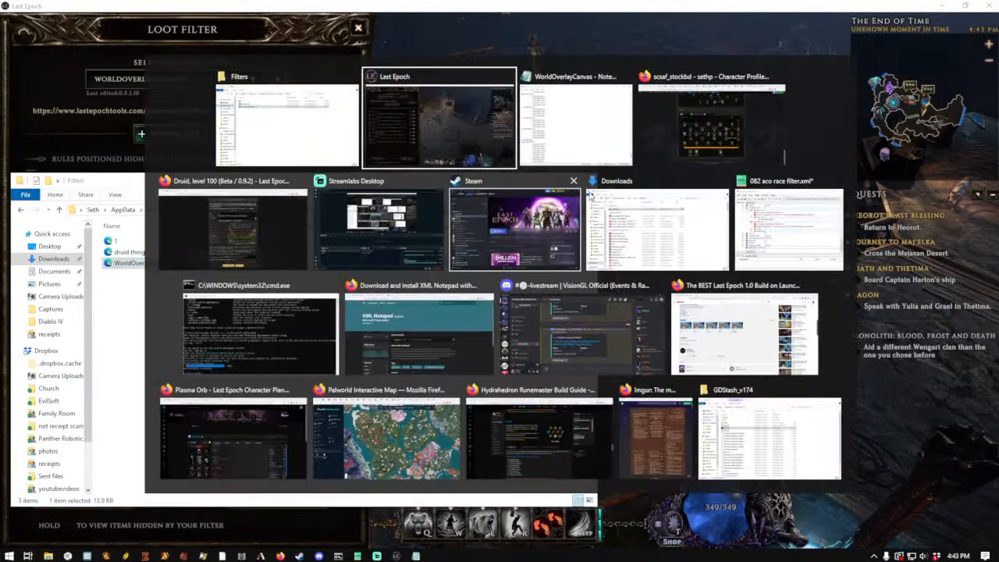
pyautogui.click(776, 218)
pyautogui.click(179, 264)
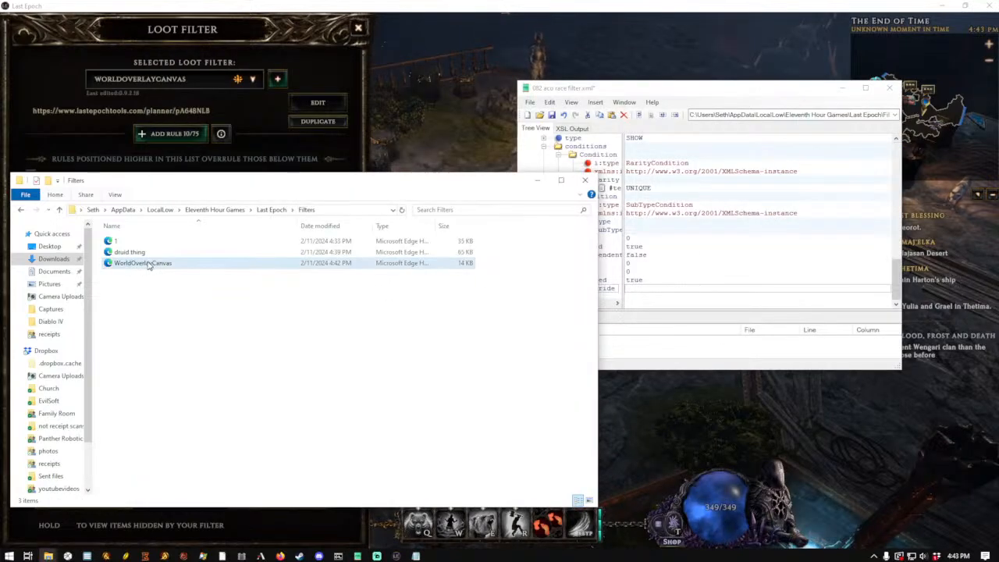
pyautogui.moveTo(654, 95); pyautogui.dragTo(654, 96)
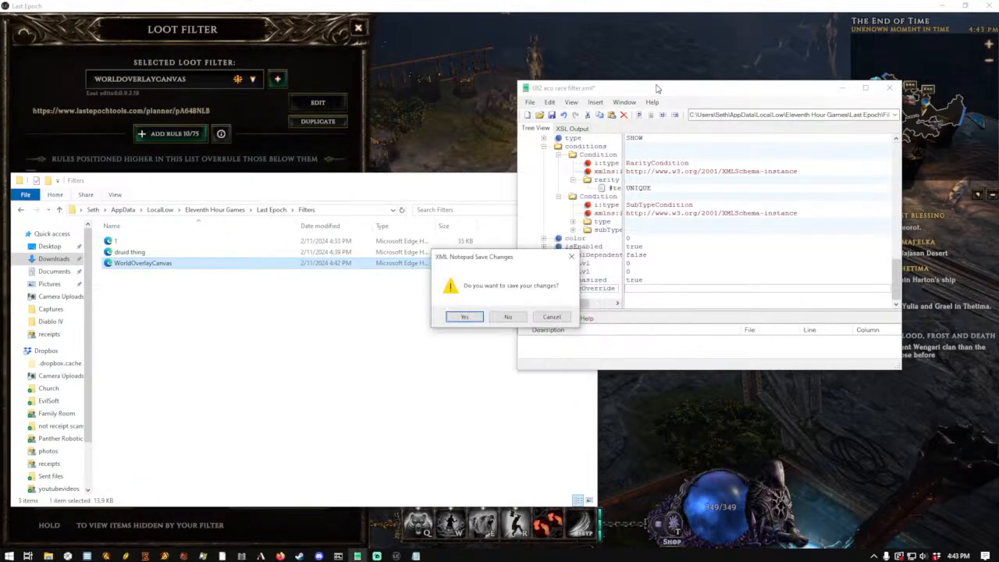
pyautogui.click(508, 316)
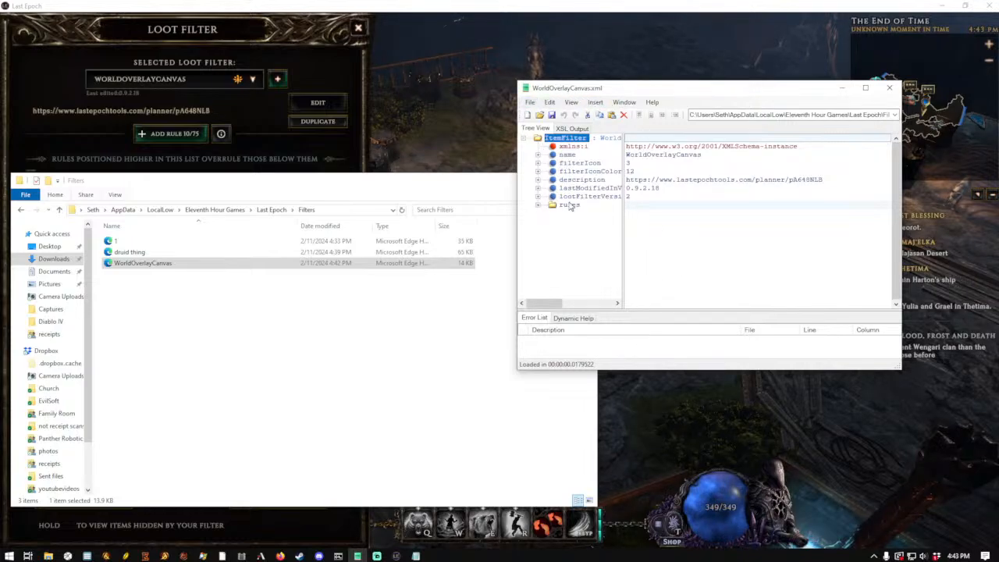
# Expand the rules element of WorldOverlayCanvas.xml and copy its first Rule node
pyautogui.click(538, 206)
pyautogui.click(552, 214)
pyautogui.rightClick(575, 212)
pyautogui.rightClick(586, 212)
pyautogui.click(609, 229)
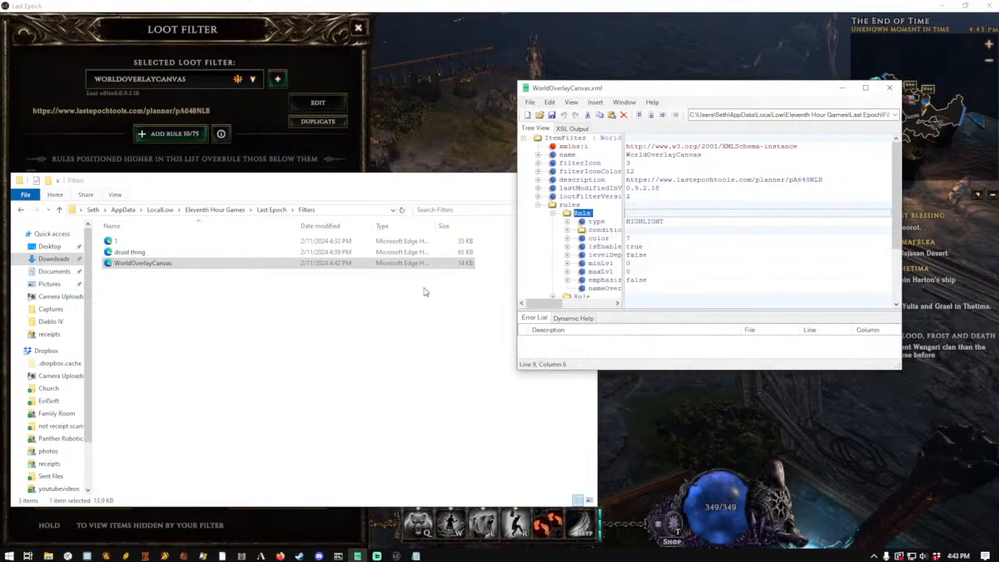
# Open the druid thing filter file from the Filters folder in XML Notepad
pyautogui.click(321, 328)
pyautogui.moveTo(155, 253); pyautogui.dragTo(259, 261)
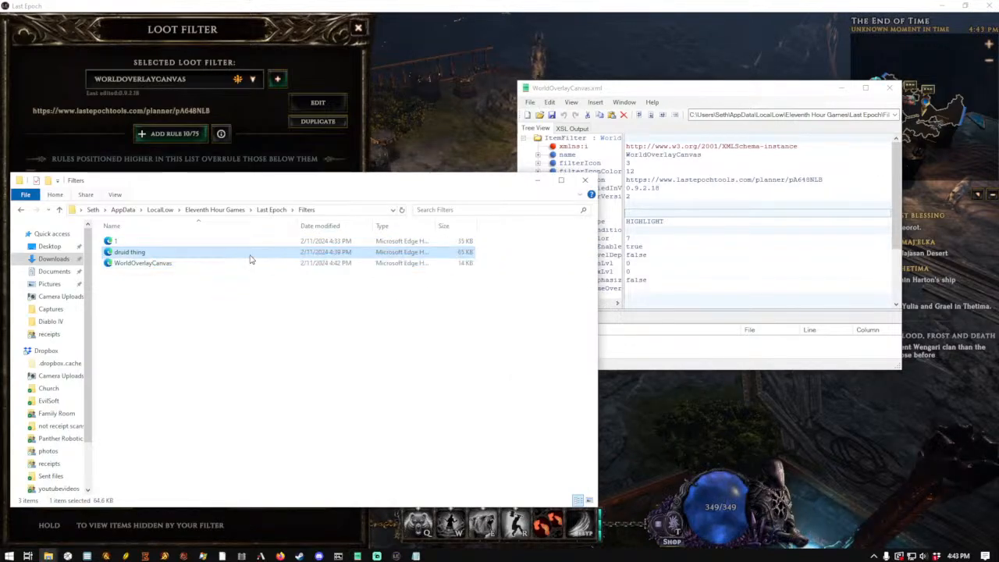
pyautogui.moveTo(174, 253); pyautogui.dragTo(686, 229)
pyautogui.click(644, 88)
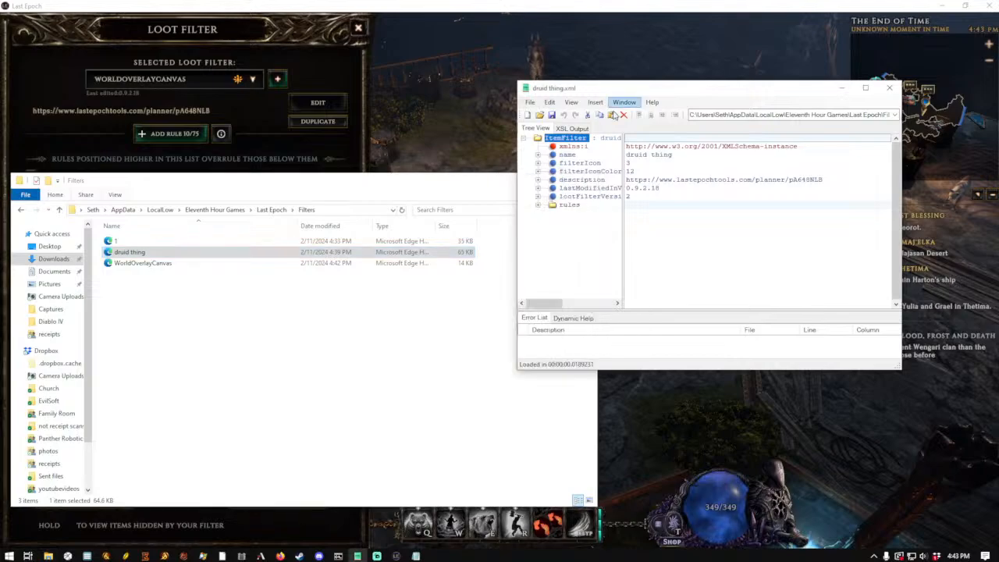
# Paste the copied Rule node into the rules element of druid thing.xml and review the resulting rule list
pyautogui.click(538, 205)
pyautogui.rightClick(572, 205)
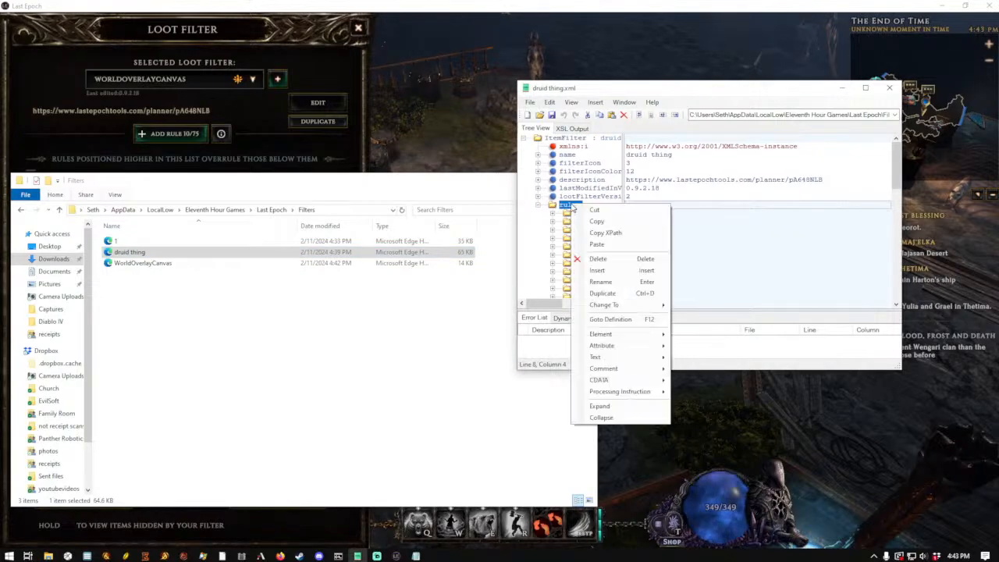
pyautogui.click(617, 245)
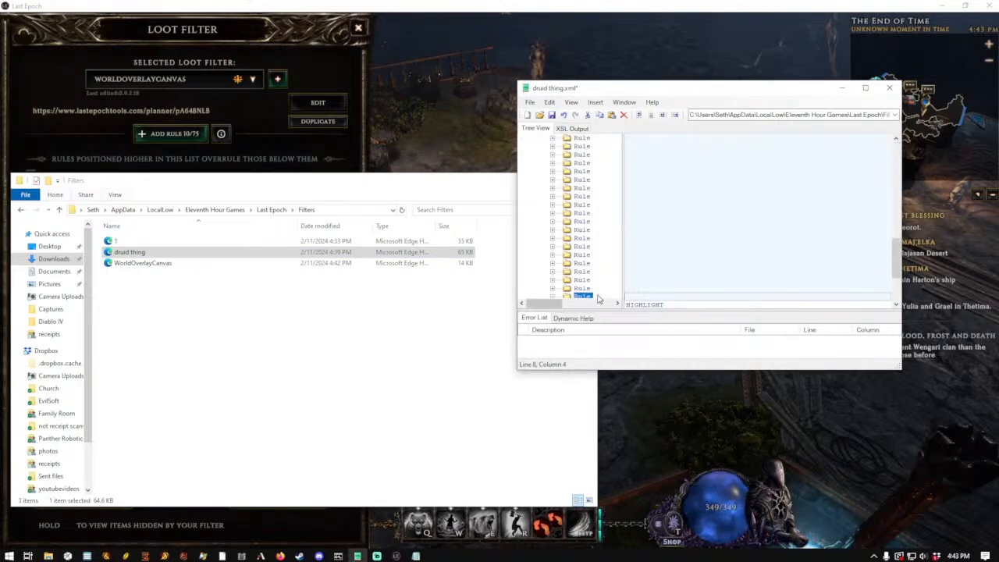
pyautogui.scroll(-1, 607, 289)
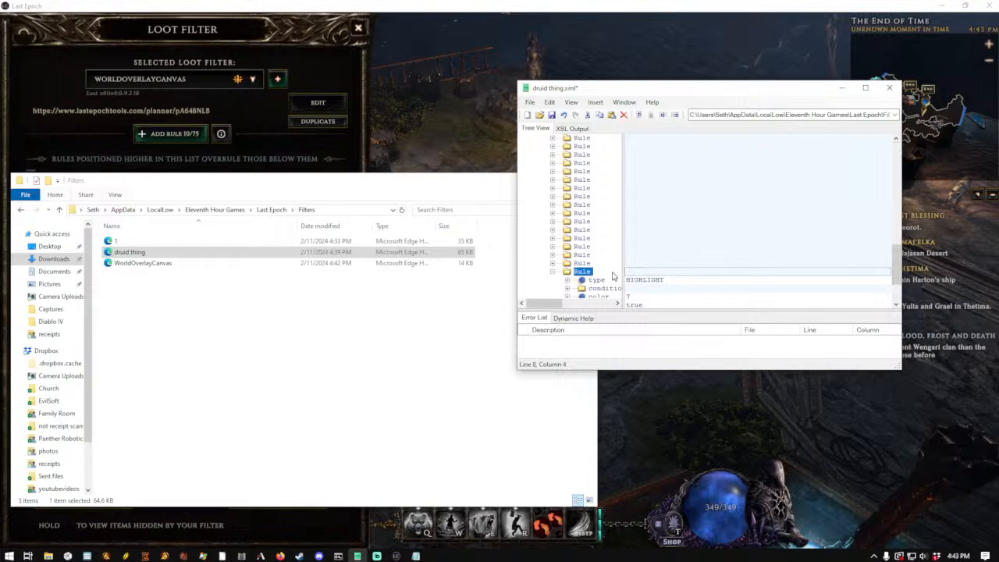
pyautogui.scroll(-1, 600, 272)
pyautogui.scroll(-2, 611, 277)
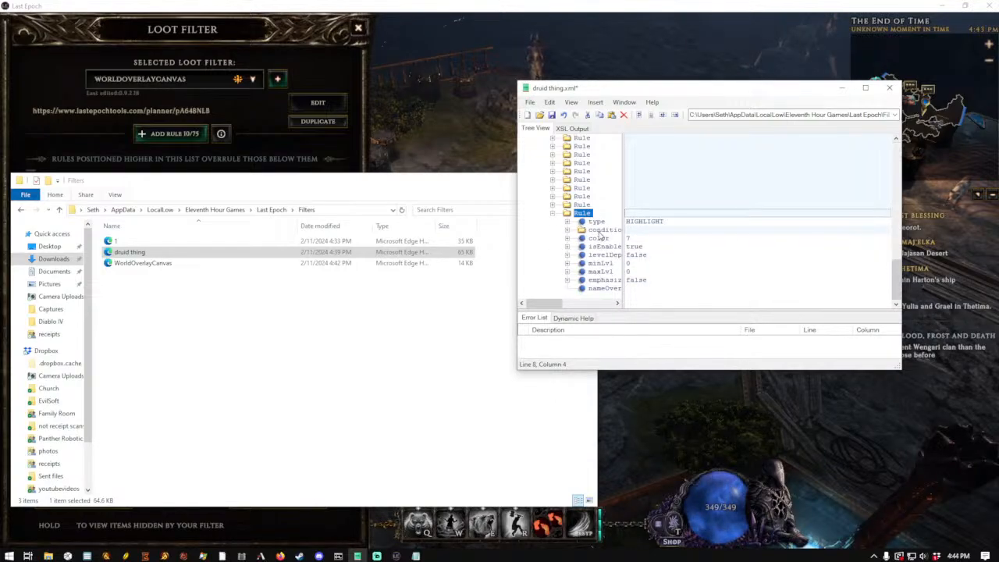
pyautogui.scroll(7, 601, 238)
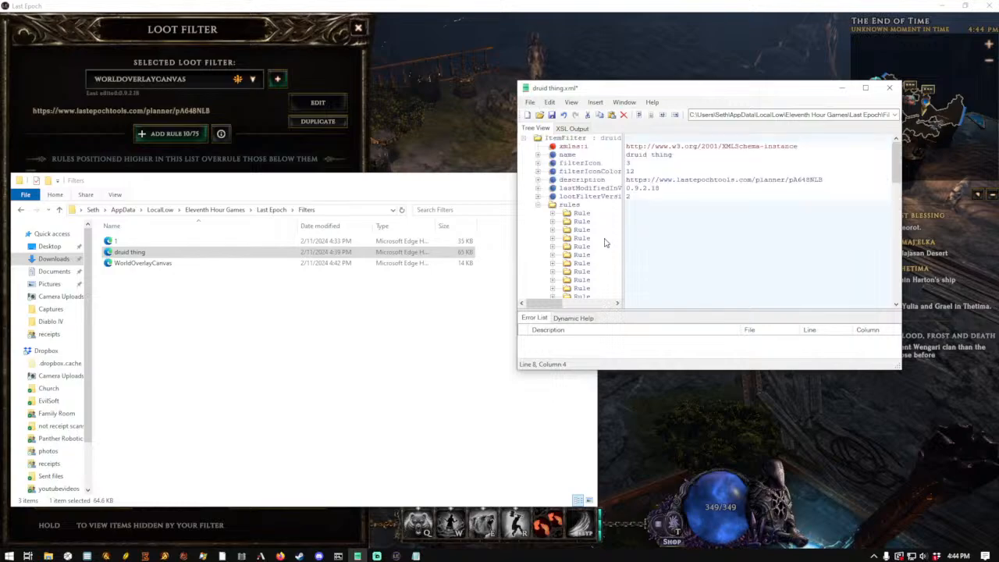
# Switch to the command prompt window to view the winget command that installs XML Notepad
pyautogui.click(336, 556)
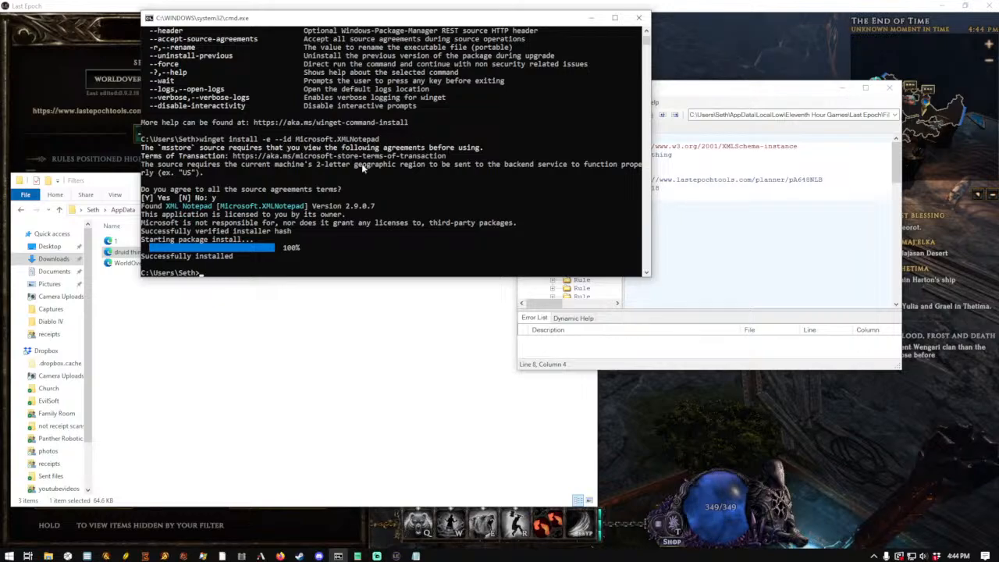
# Switch to the Firefox window and search Google for "xml editor" in a new tab
pyautogui.hotkey('alt', 'Tab')
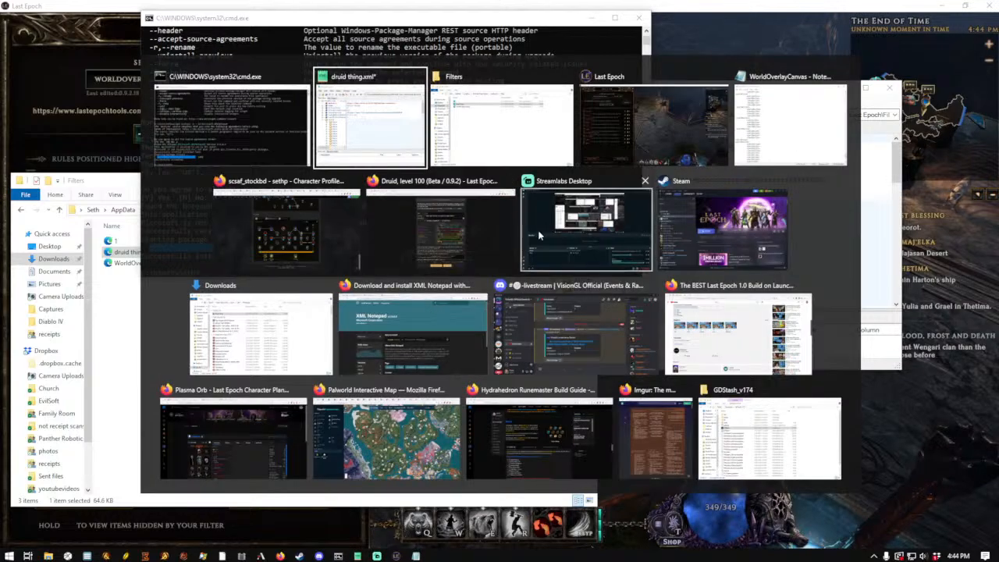
pyautogui.click(449, 236)
pyautogui.click(221, 22)
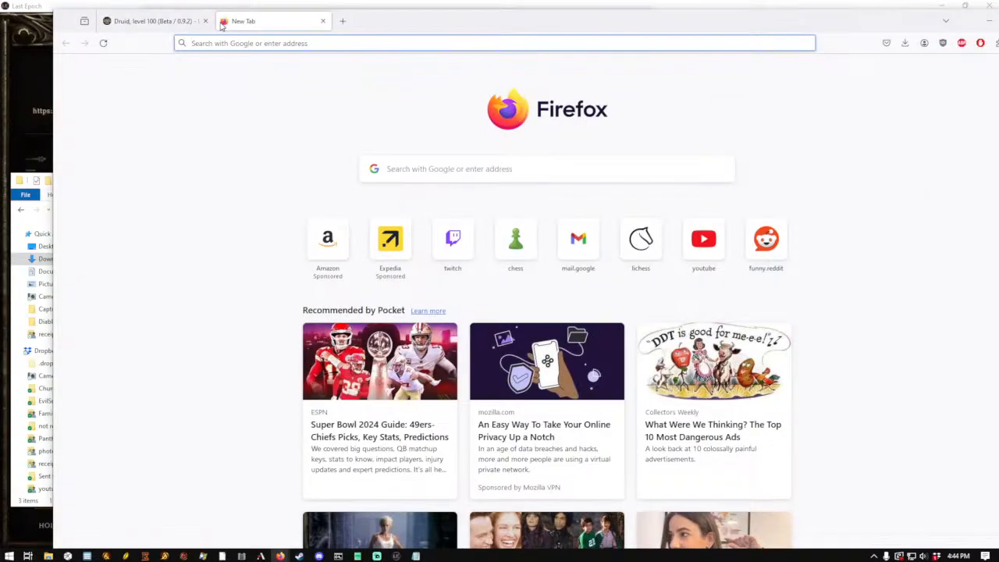
pyautogui.write('note')
pyautogui.press('BackSpace')
pyautogui.press('BackSpace')
pyautogui.press('BackSpace')
pyautogui.press('BackSpace')
pyautogui.write('xml editor')
pyautogui.press('Return')
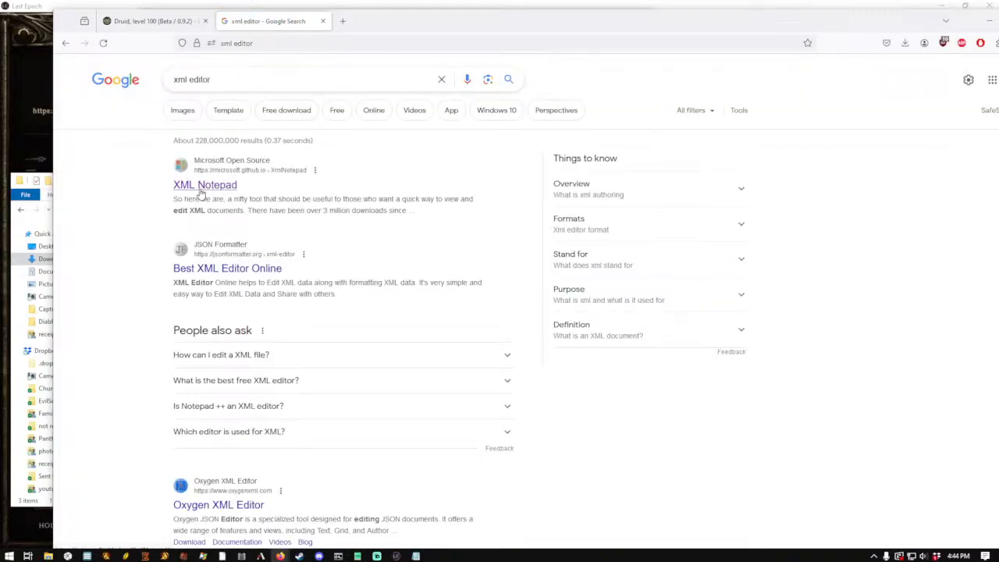
# Refine the Google search to "xml editor microsoft" to find the XML Notepad page
pyautogui.click(257, 83)
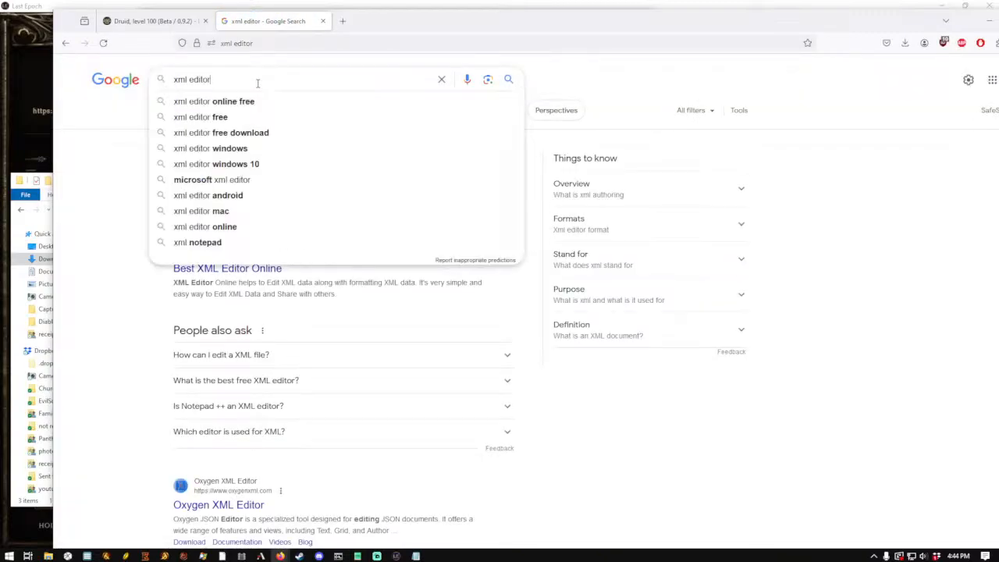
pyautogui.write('microsoft')
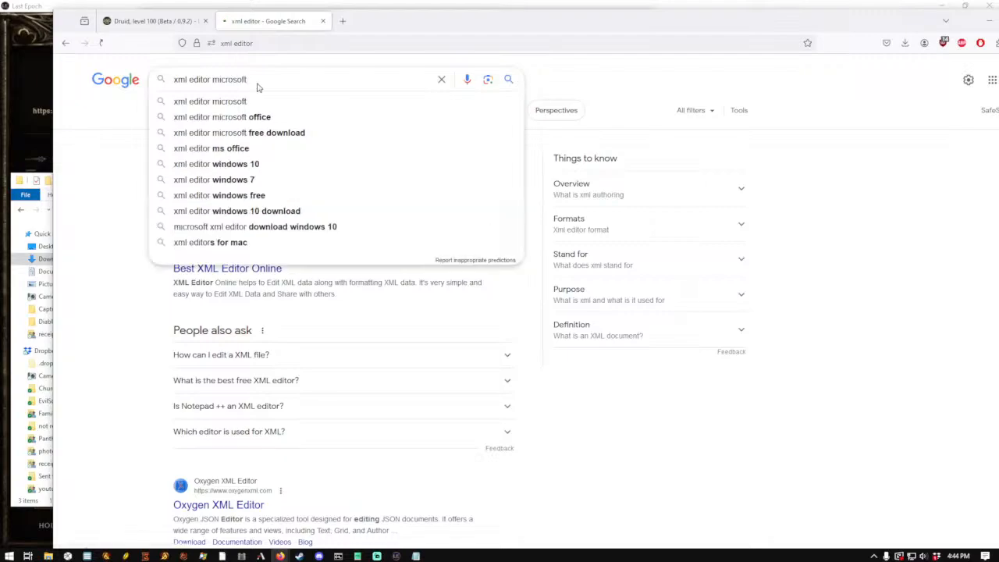
pyautogui.press('Return')
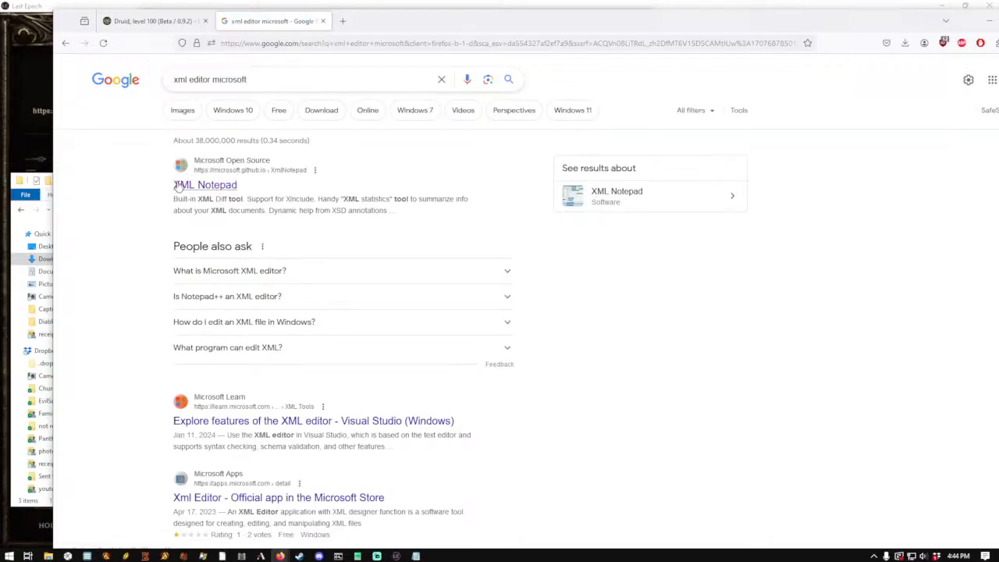
# Minimize the browser window and return to druid thing.xml in XML Notepad
pyautogui.moveTo(895, 24); pyautogui.dragTo(849, 28)
pyautogui.click(990, 26)
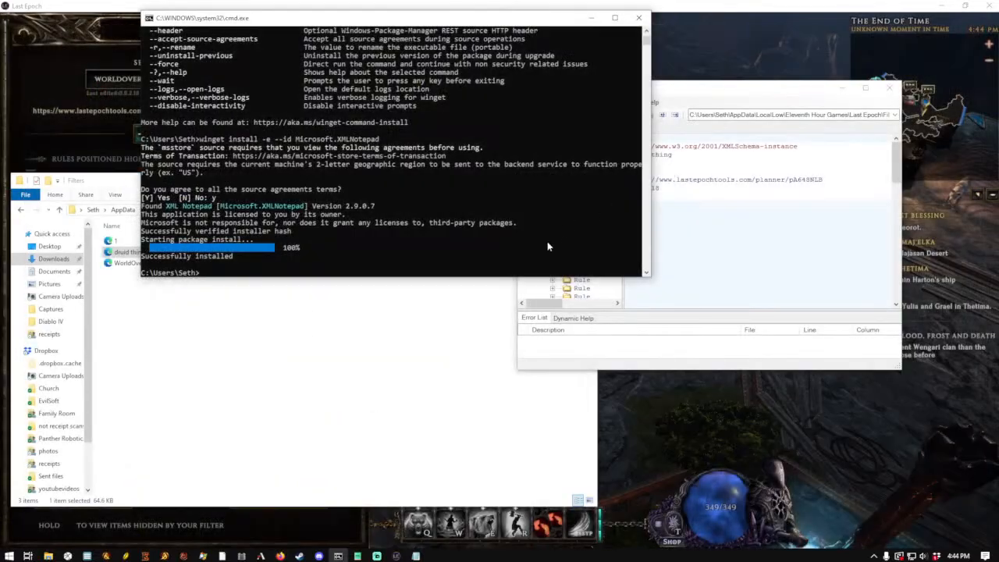
pyautogui.click(724, 254)
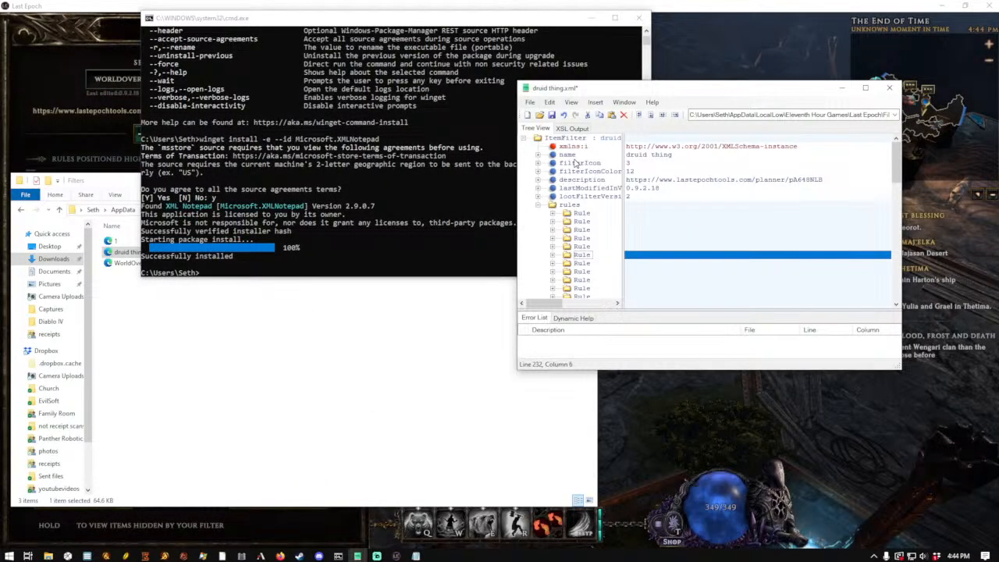